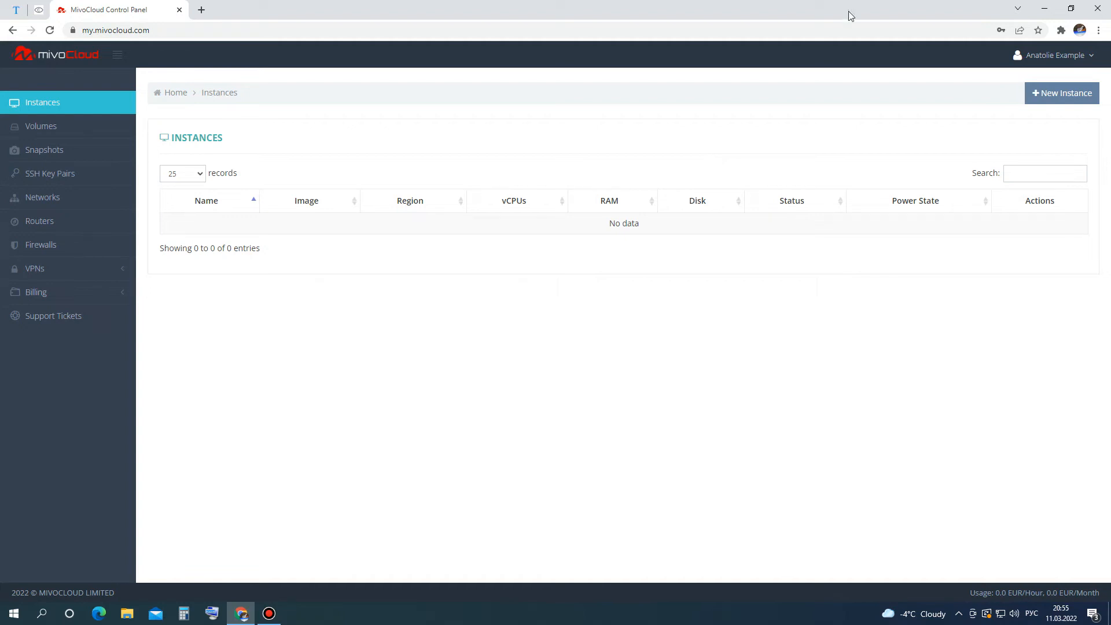
Start a new instance with the Windows 2016 image and continue to resources.
{"action": "left_click", "coordinate": [1044, 94]}
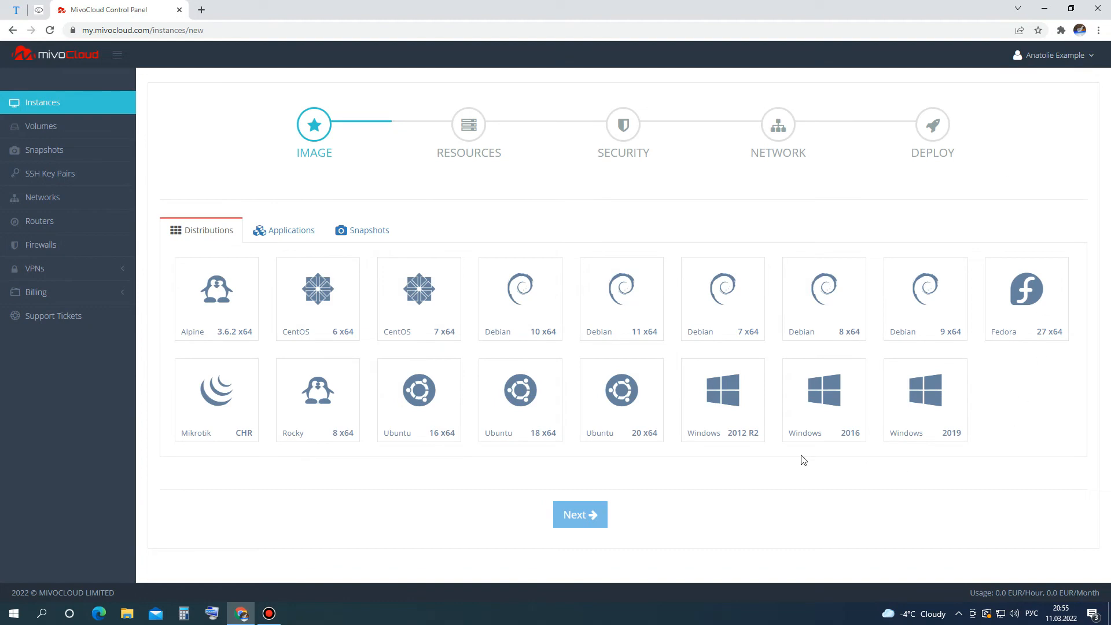
{"action": "left_click", "coordinate": [815, 420]}
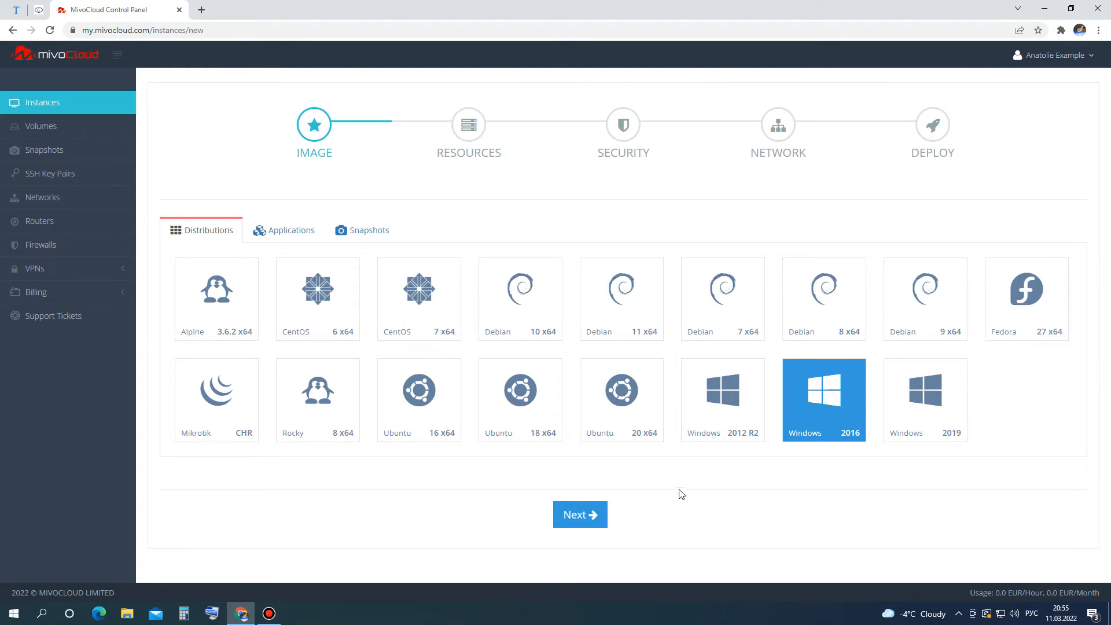
{"action": "left_click", "coordinate": [593, 514]}
Set RAM to 2 GB, vCPUs to 2, disk to 32 GB, and name the instance 'CD'.
{"action": "left_click_drag", "start_coordinate": [454, 337], "coordinate": [489, 333]}
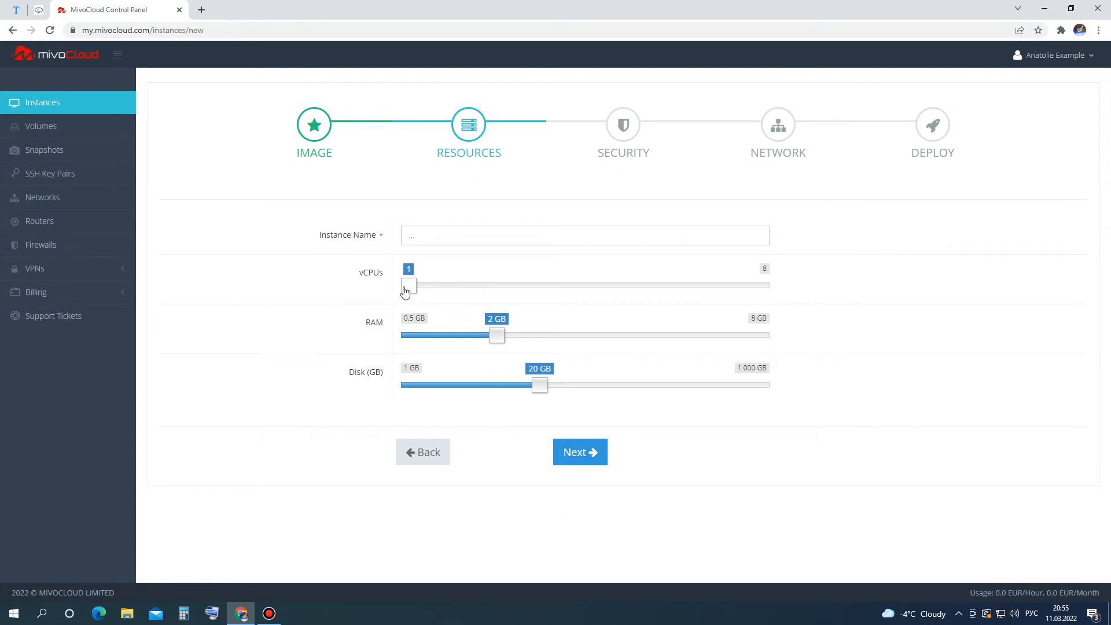
{"action": "left_click_drag", "start_coordinate": [405, 291], "coordinate": [433, 289]}
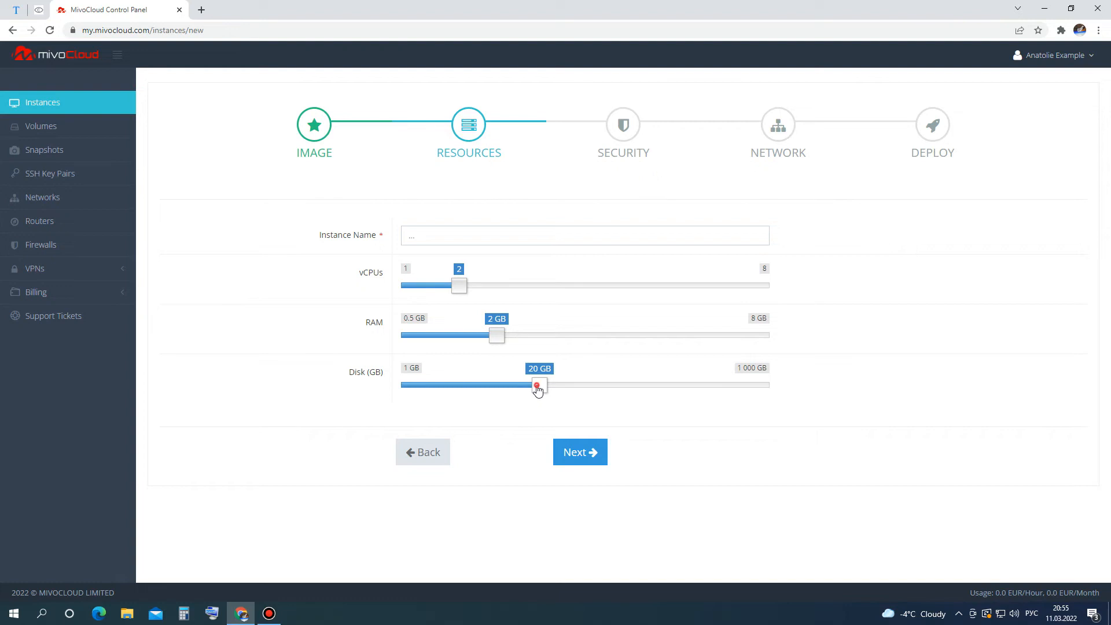
{"action": "left_click_drag", "start_coordinate": [537, 389], "coordinate": [568, 389]}
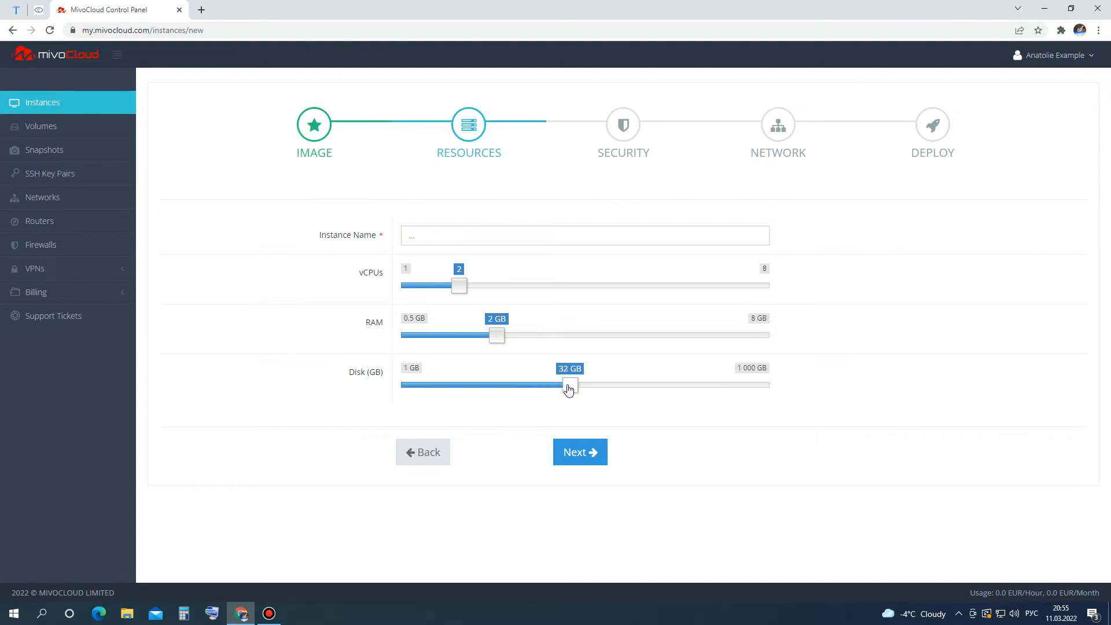
{"action": "left_click", "coordinate": [517, 241]}
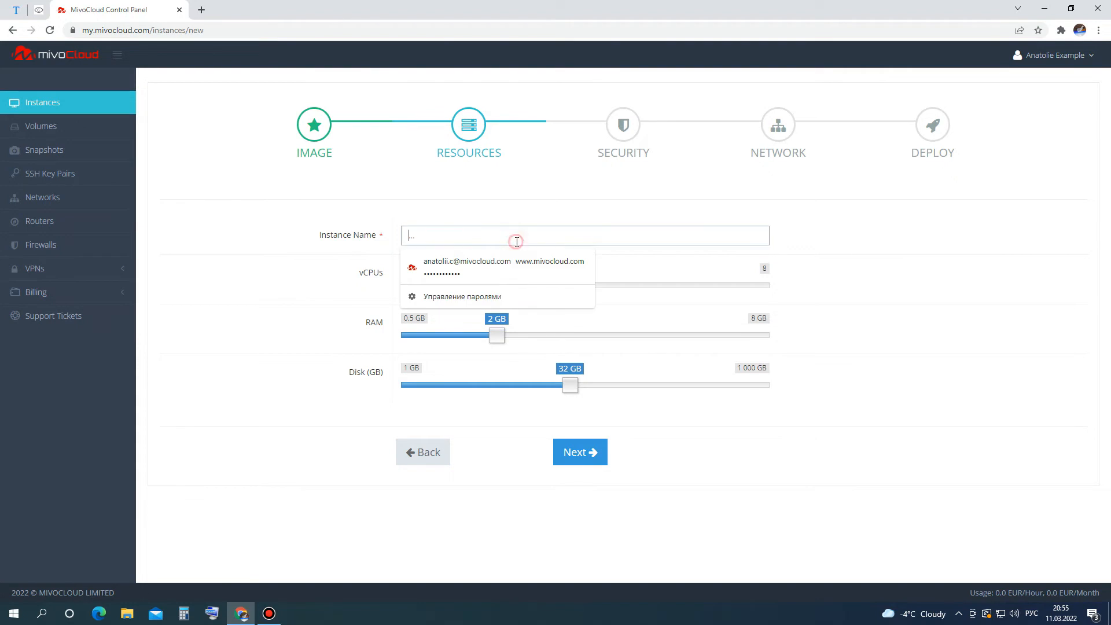
{"action": "key", "text": "alt+shift"}
{"action": "type", "text": "CD"}
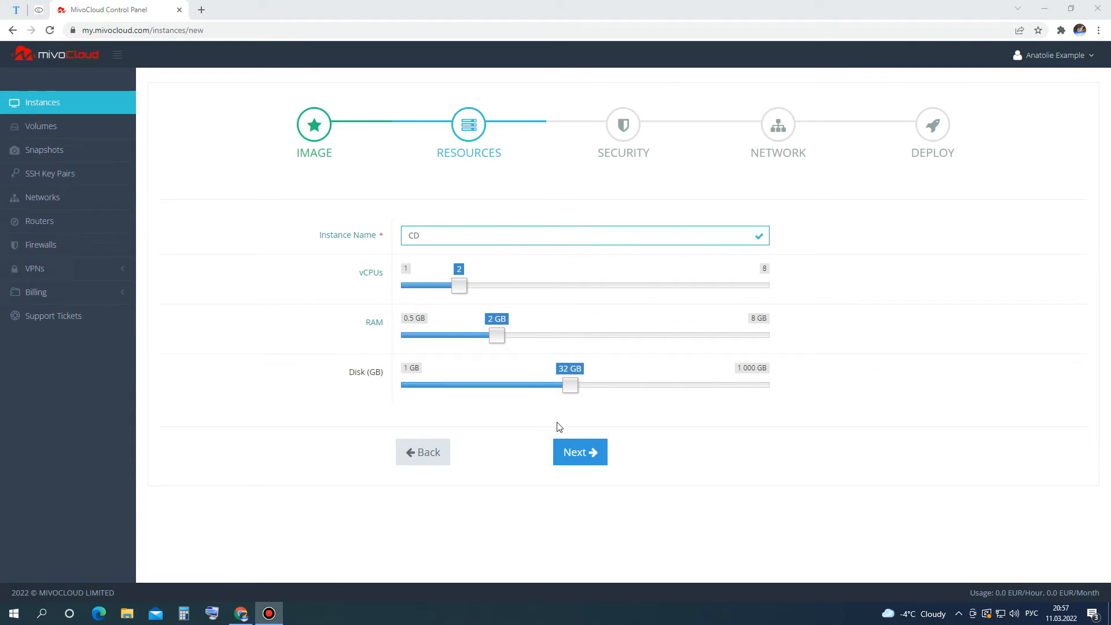
Enter the instance's Administrator password, pass the network step, and launch the CD instance.
{"action": "left_click", "coordinate": [590, 451]}
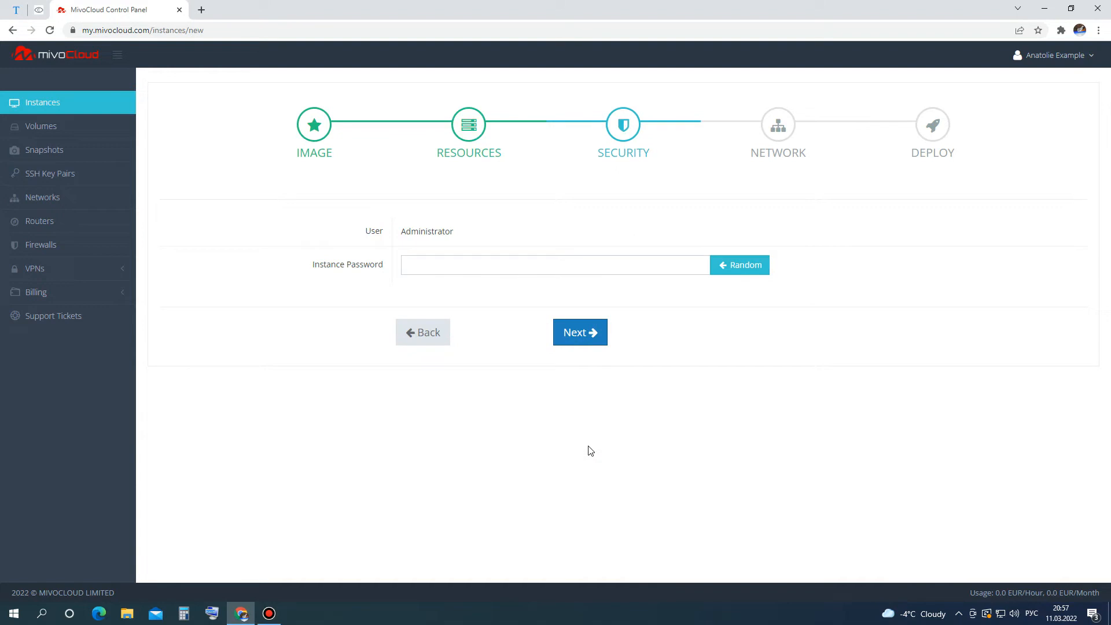
{"action": "left_click", "coordinate": [502, 266]}
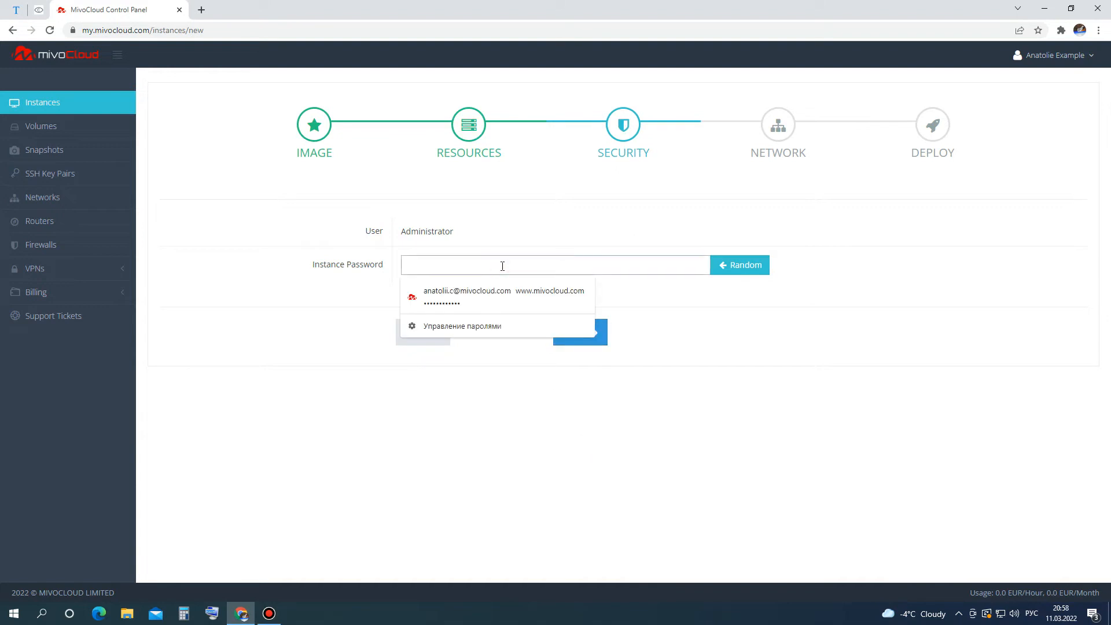
{"action": "type", "text": "•••••"}
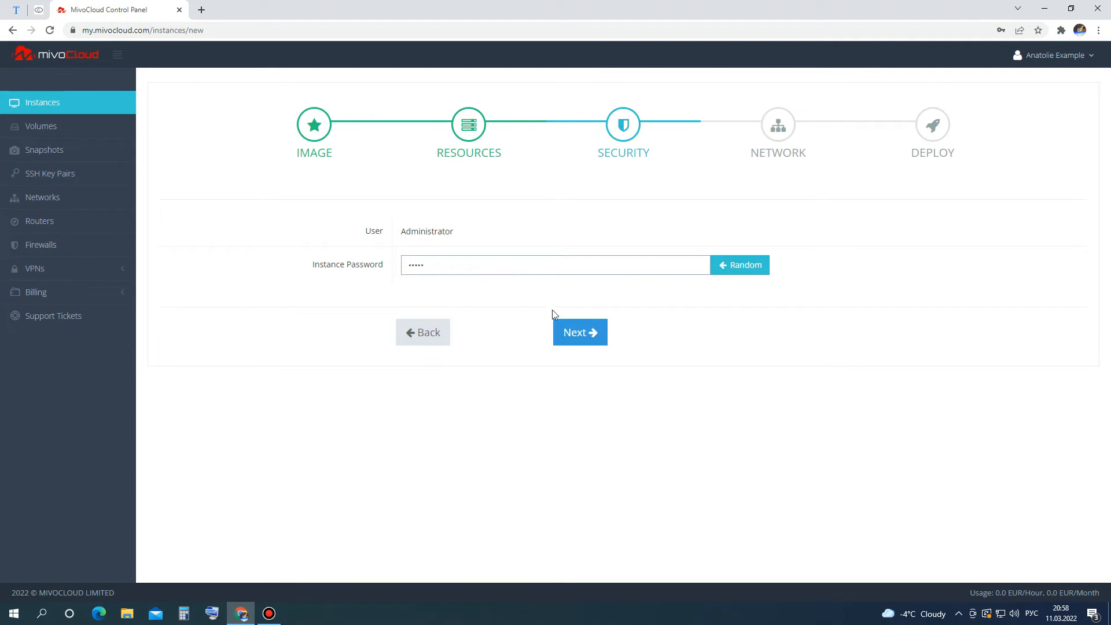
{"action": "left_click", "coordinate": [575, 334]}
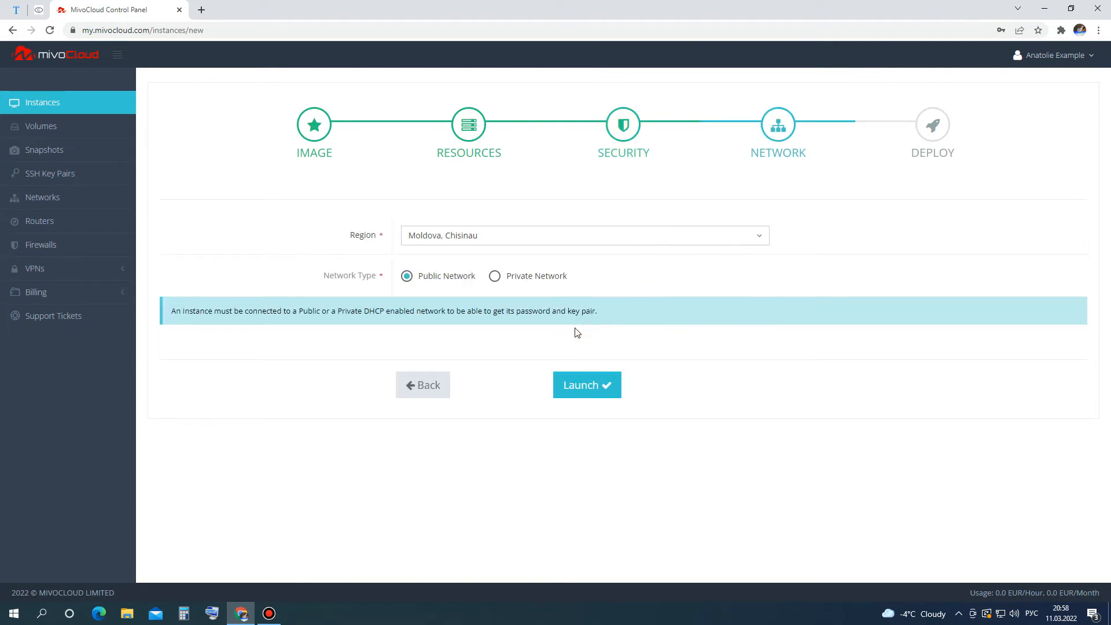
{"action": "left_click", "coordinate": [579, 388]}
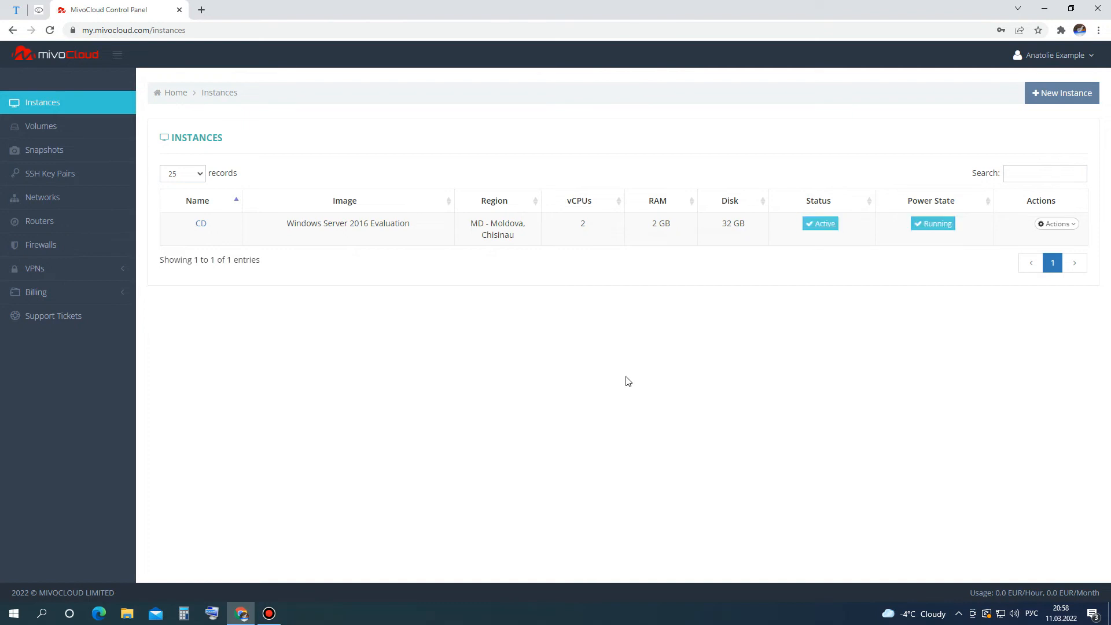
Open the CD instance's console from its Actions menu.
{"action": "left_click", "coordinate": [1044, 225]}
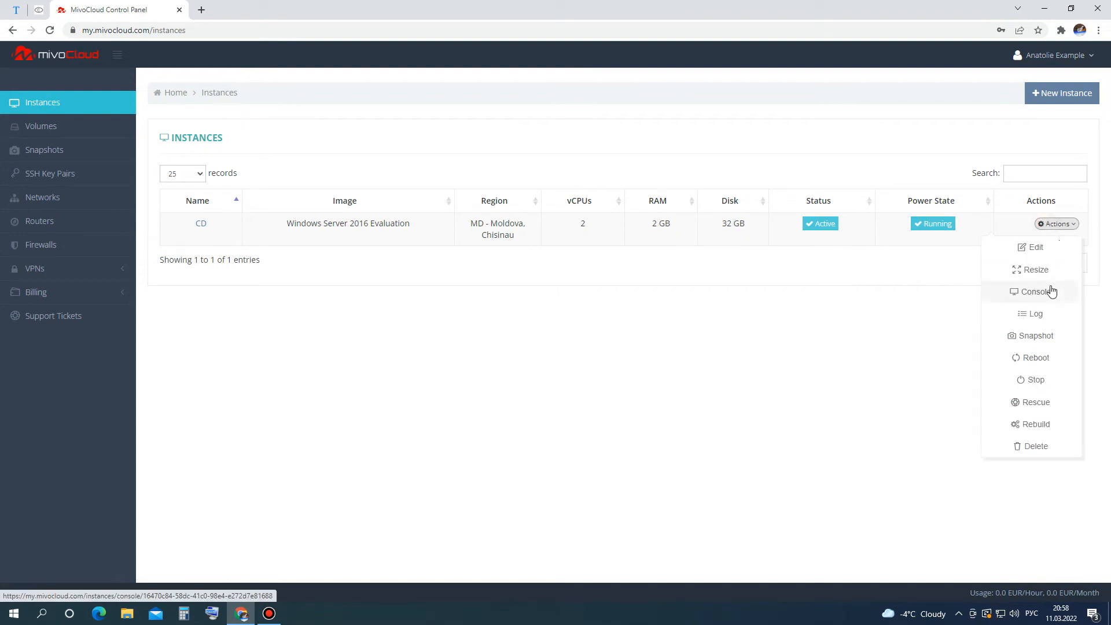
{"action": "left_click", "coordinate": [1054, 295]}
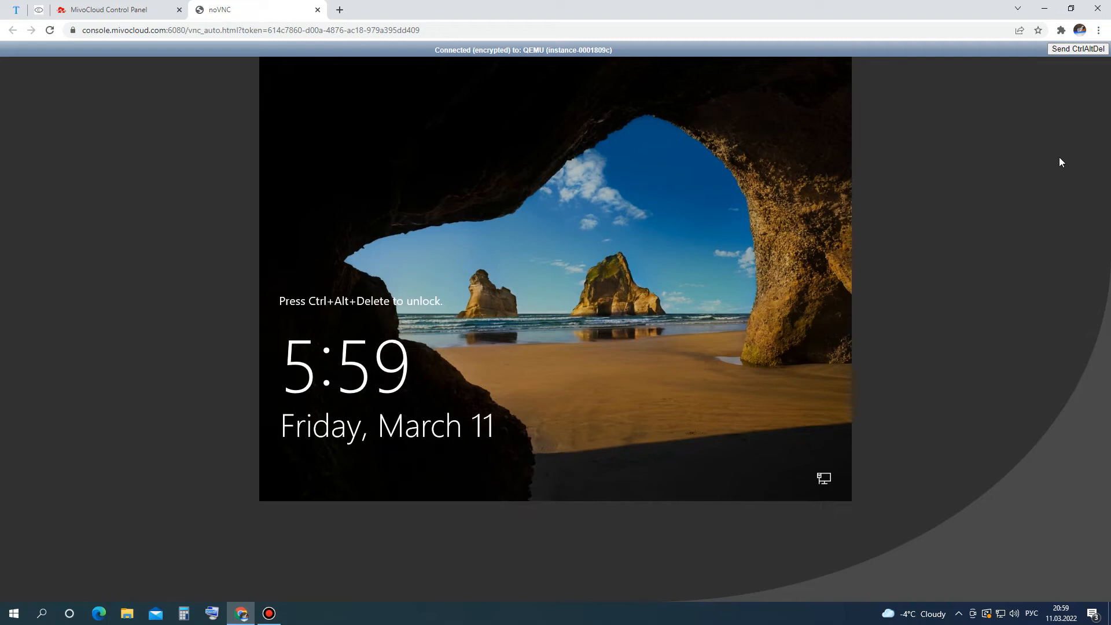
Sign in to Windows Server as Administrator with its password and open Internet Explorer.
{"action": "left_click", "coordinate": [1075, 50]}
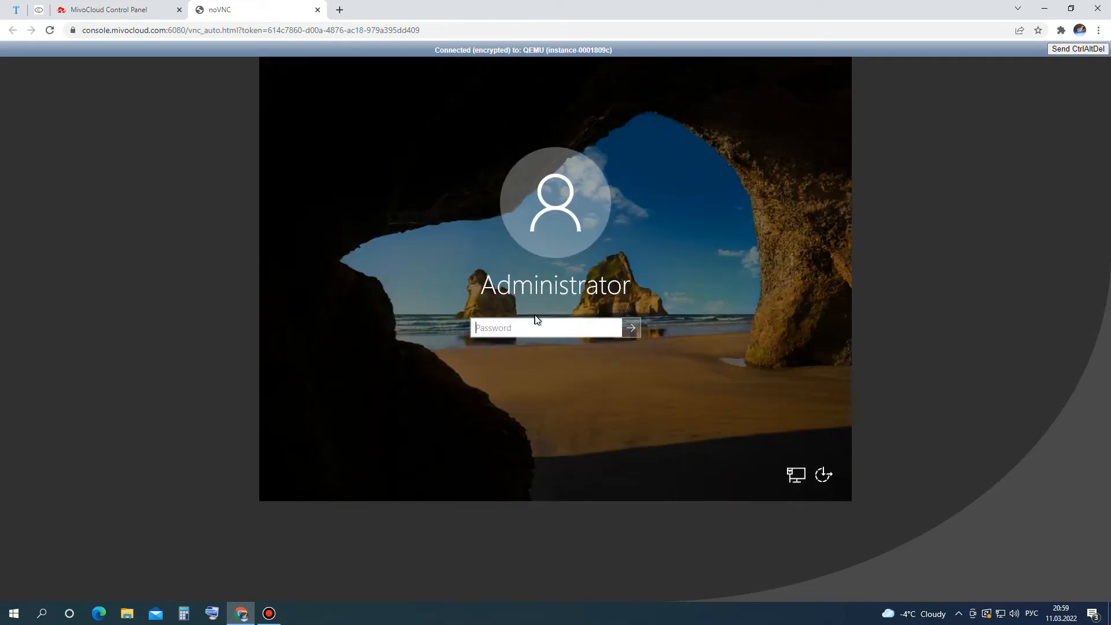
{"action": "type", "text": "*****"}
{"action": "key", "text": "Return"}
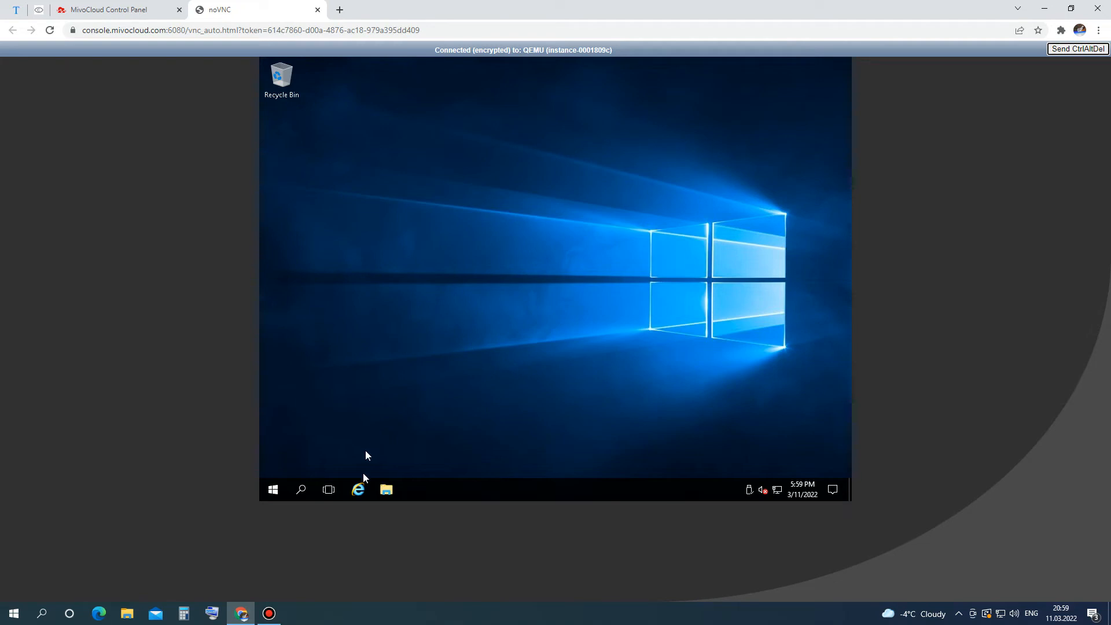
{"action": "left_click", "coordinate": [359, 490]}
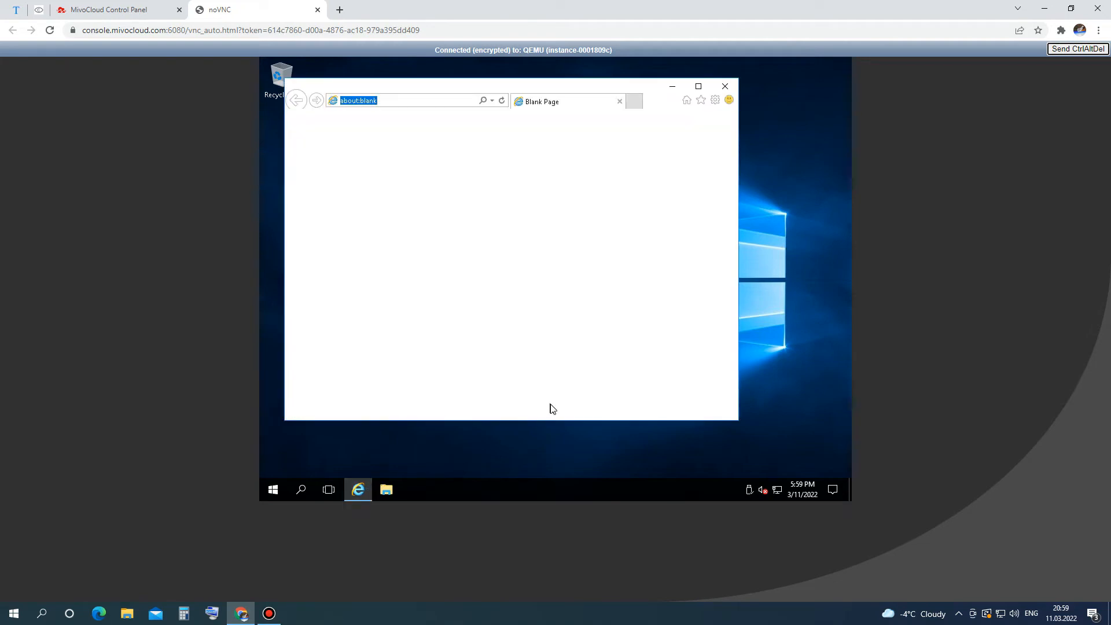
Load google.com and run a search for 'mysql'.
{"action": "type", "text": "google"}
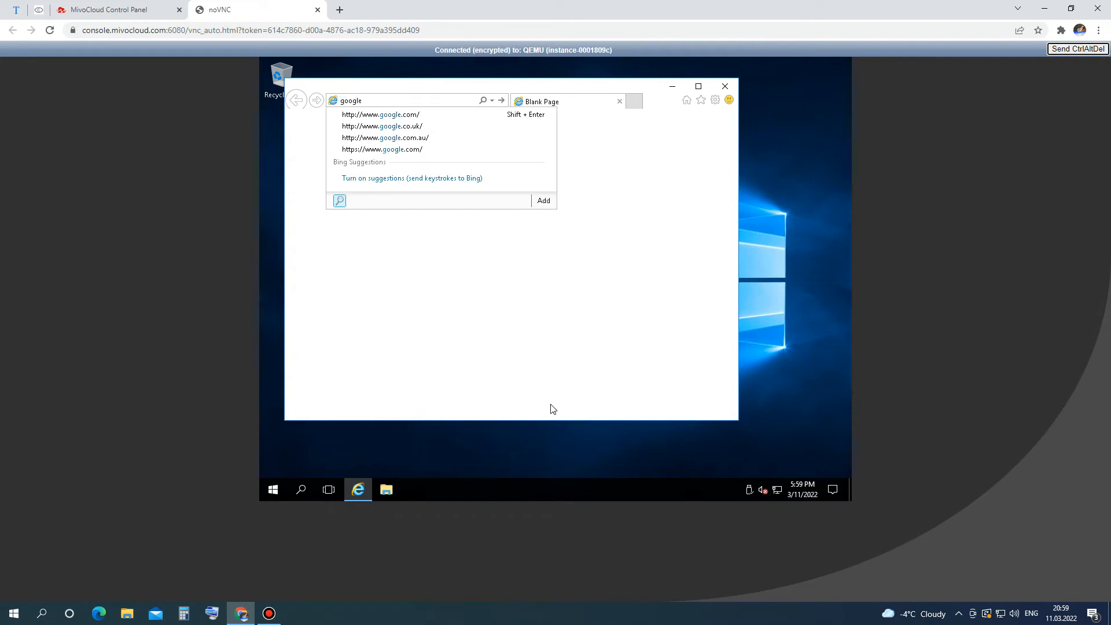
{"action": "key", "text": "Down"}
{"action": "key", "text": "Return"}
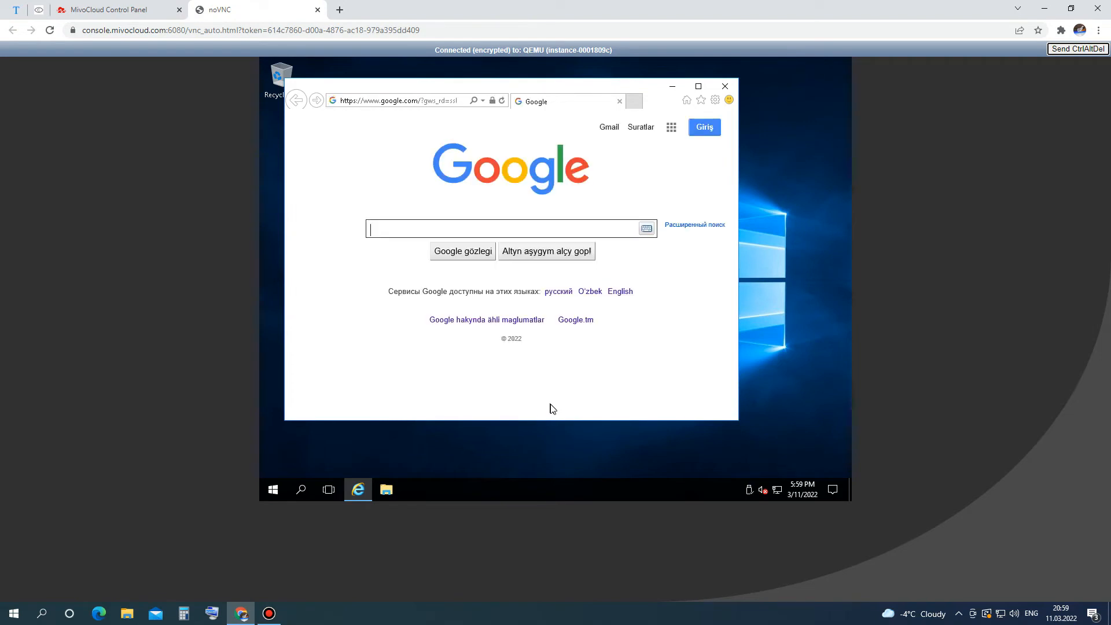
{"action": "type", "text": "mysql"}
{"action": "key", "text": "Return"}
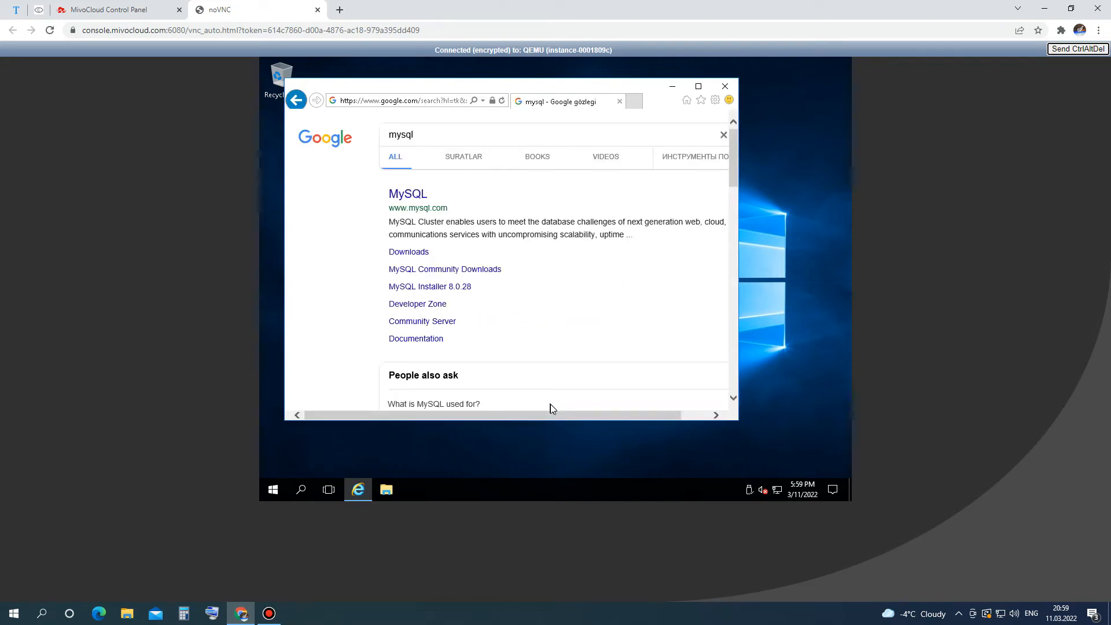
Open the official MySQL site from the results and go to its Downloads page.
{"action": "left_click", "coordinate": [415, 196]}
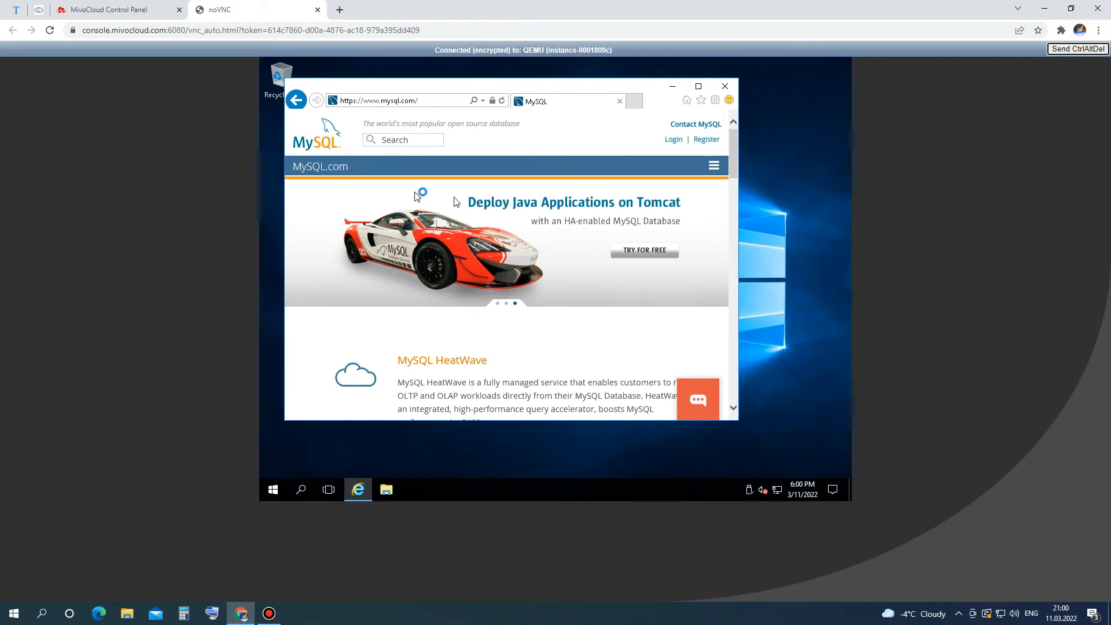
{"action": "left_click", "coordinate": [715, 167]}
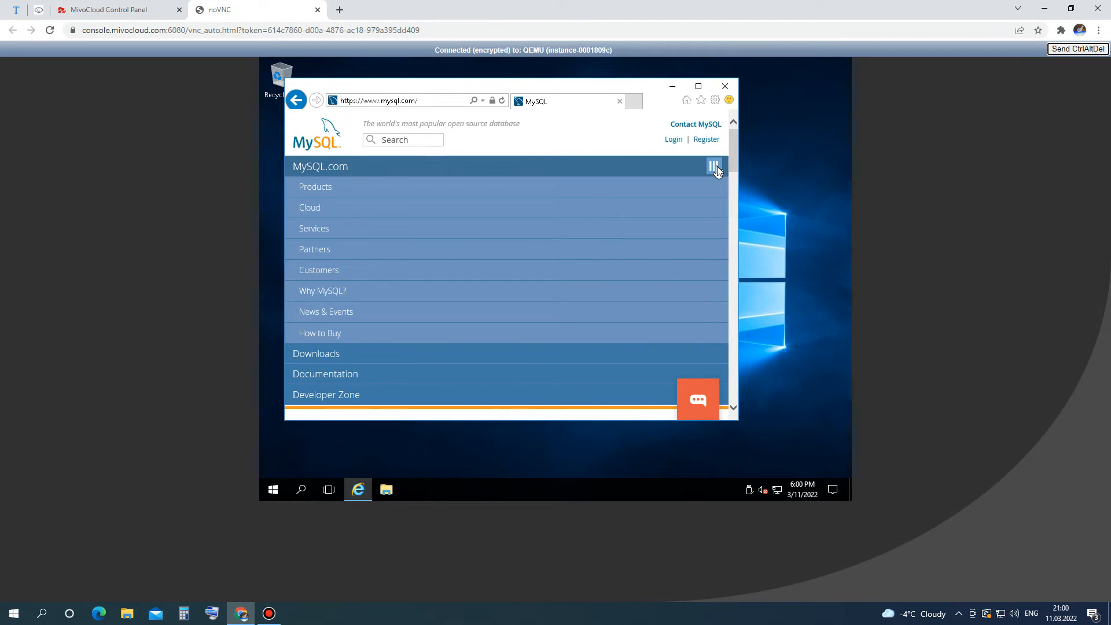
{"action": "left_click", "coordinate": [398, 354]}
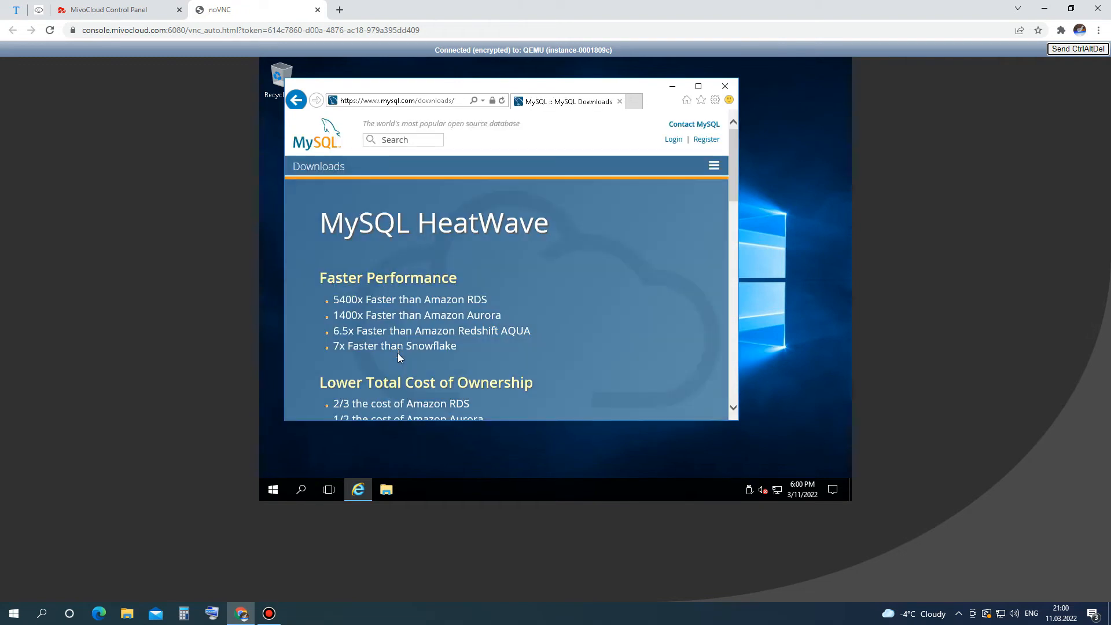
Open the 'MySQL Community (GPL) Downloads' link near the bottom of the page.
{"action": "scroll", "coordinate": [398, 353], "scroll_direction": "down", "scroll_amount": 3}
{"action": "scroll", "coordinate": [398, 357], "scroll_direction": "down", "scroll_amount": 2}
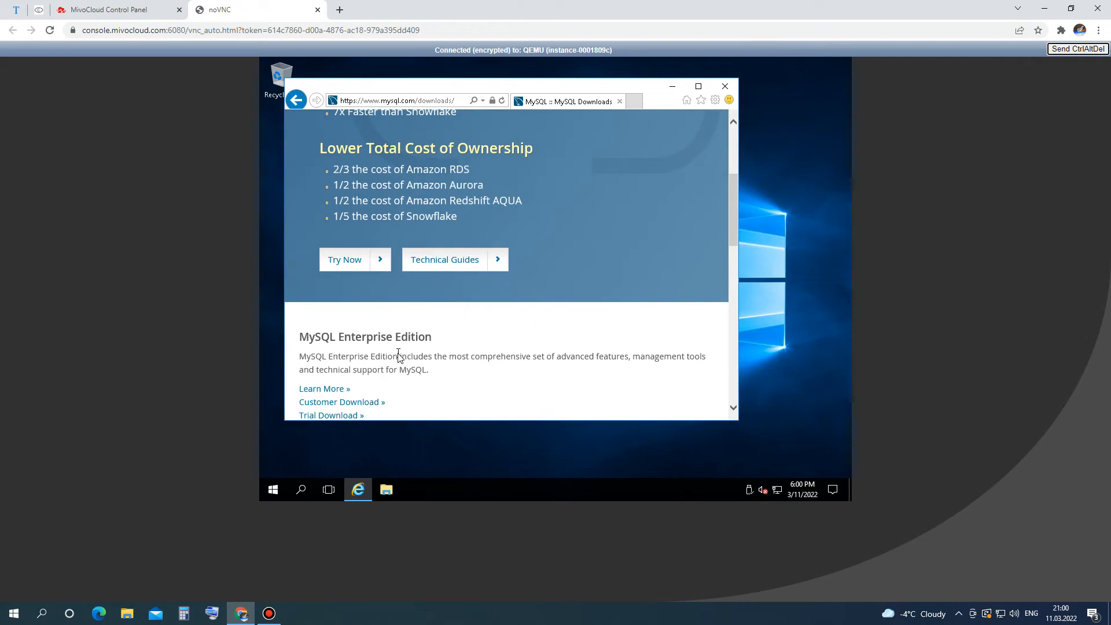
{"action": "scroll", "coordinate": [398, 357], "scroll_direction": "down", "scroll_amount": 2}
{"action": "scroll", "coordinate": [397, 357], "scroll_direction": "down", "scroll_amount": 1}
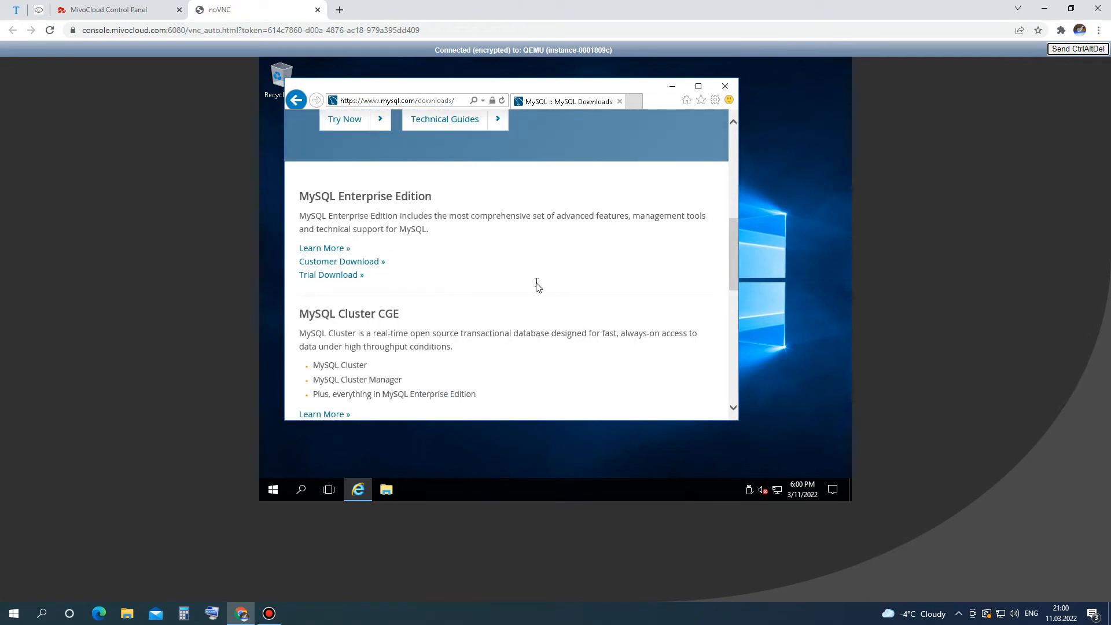
{"action": "scroll", "coordinate": [537, 287], "scroll_direction": "down", "scroll_amount": 1}
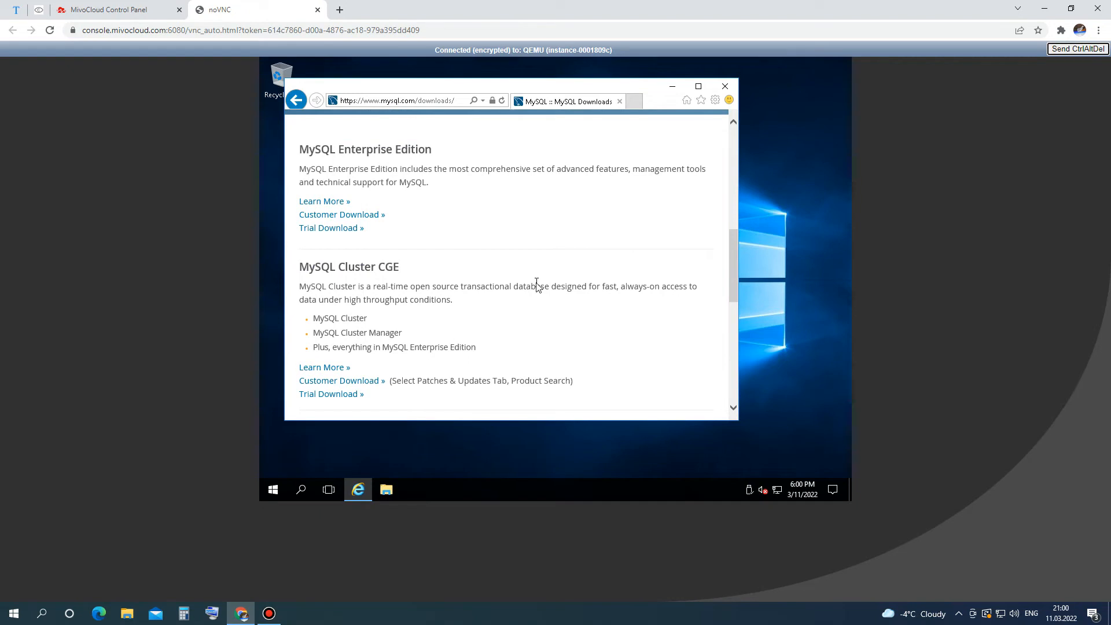
{"action": "scroll", "coordinate": [536, 285], "scroll_direction": "down", "scroll_amount": 3}
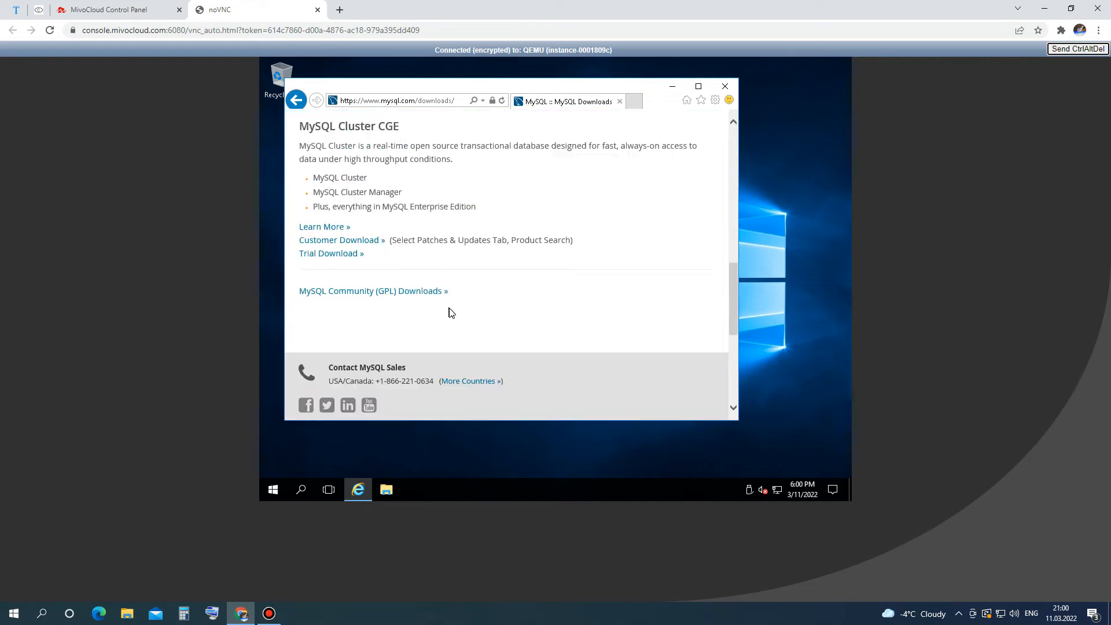
{"action": "left_click", "coordinate": [426, 296]}
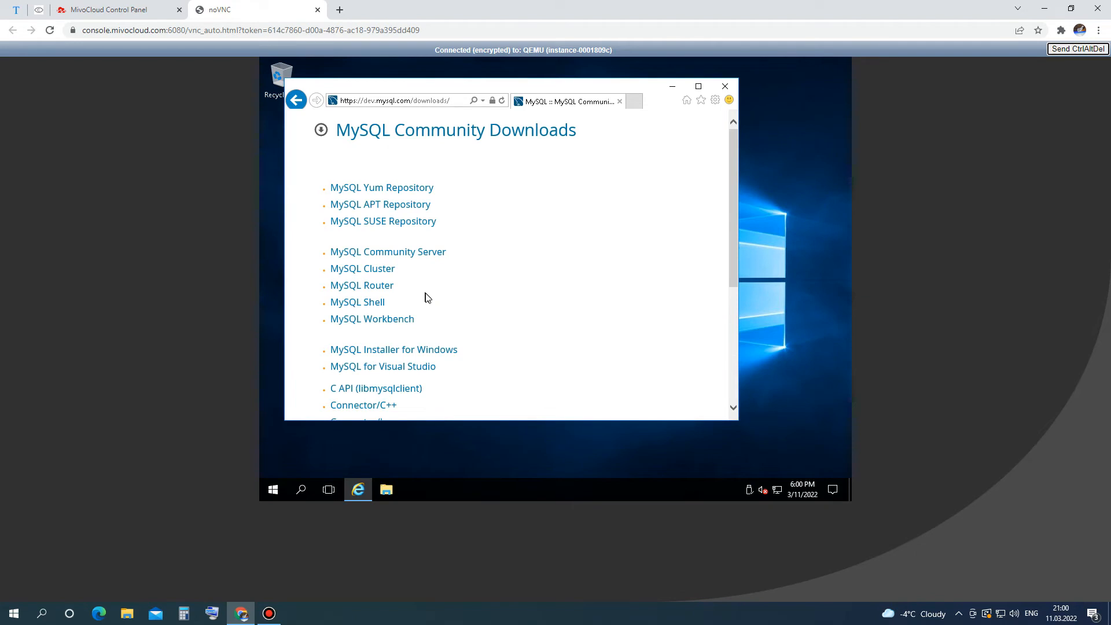
{"action": "scroll", "coordinate": [438, 297], "scroll_direction": "down", "scroll_amount": 1}
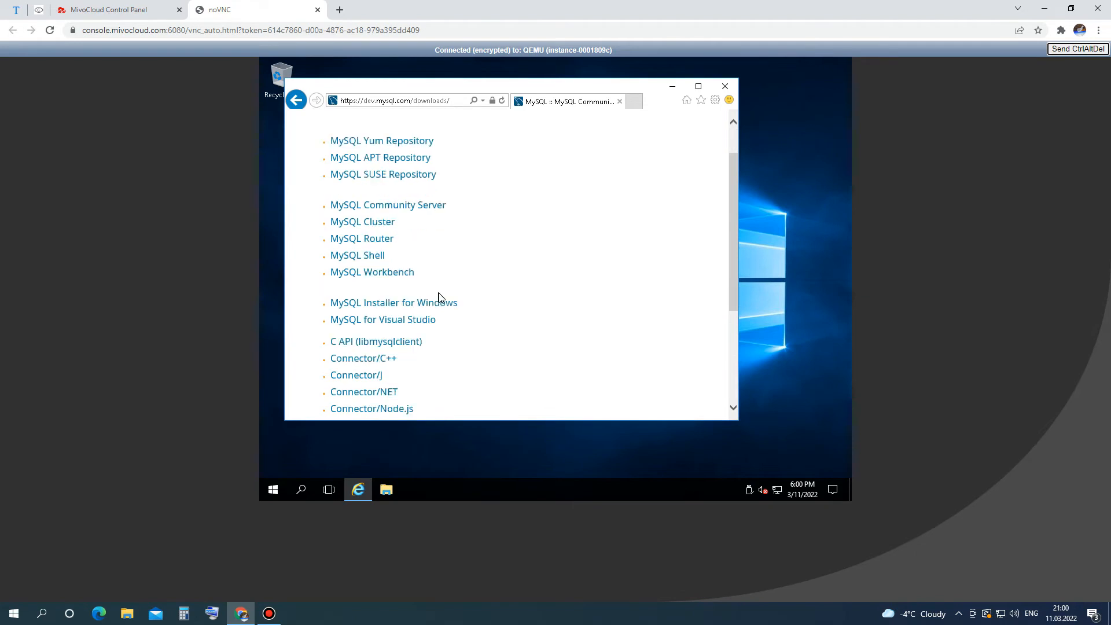
Download the 2.3M MySQL Installer for Windows without signing in, then run it.
{"action": "left_click", "coordinate": [446, 307]}
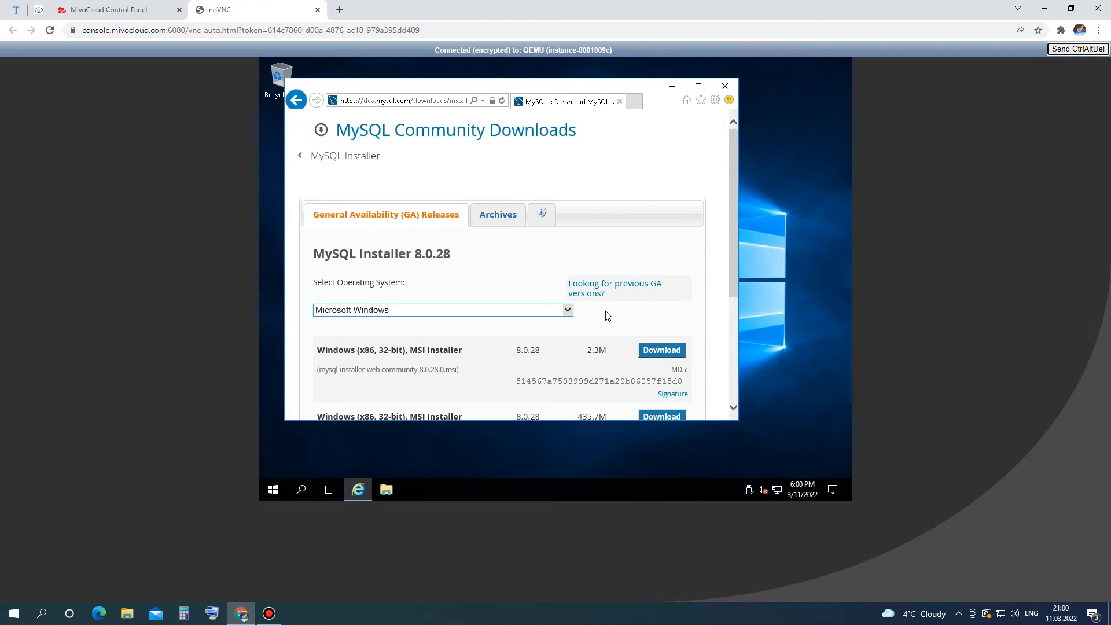
{"action": "scroll", "coordinate": [606, 315], "scroll_direction": "down", "scroll_amount": 1}
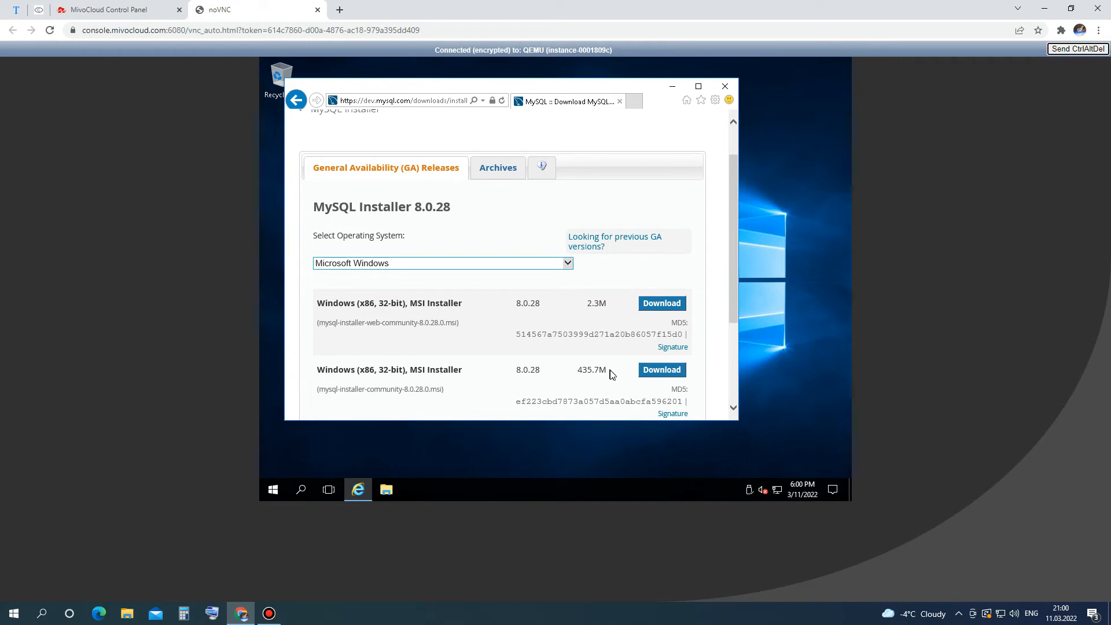
{"action": "left_click", "coordinate": [649, 305]}
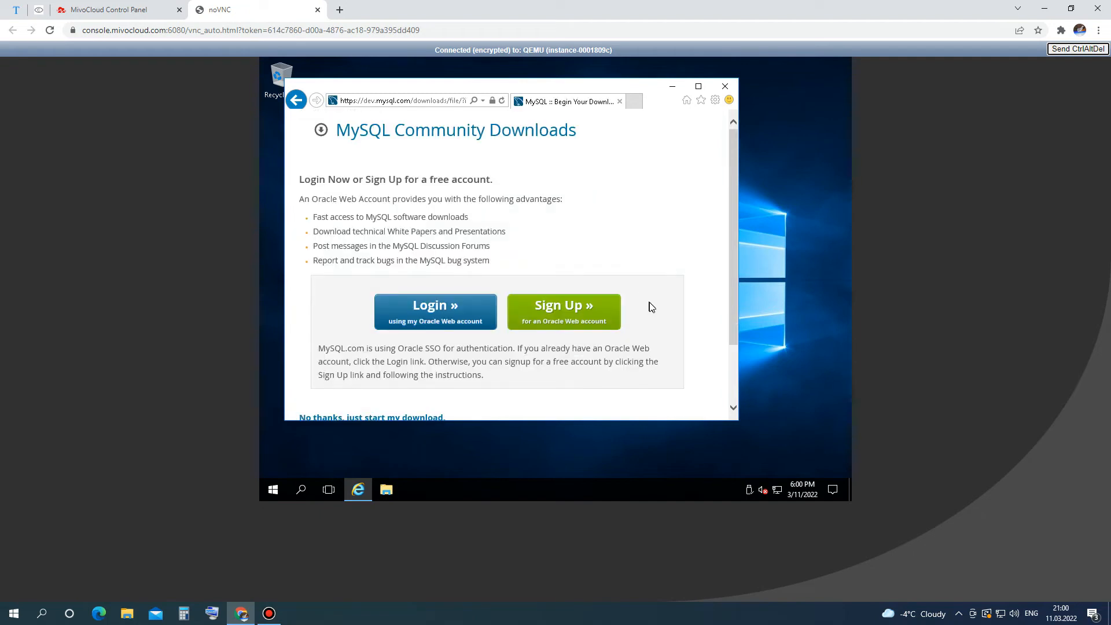
{"action": "scroll", "coordinate": [651, 307], "scroll_direction": "down", "scroll_amount": 1}
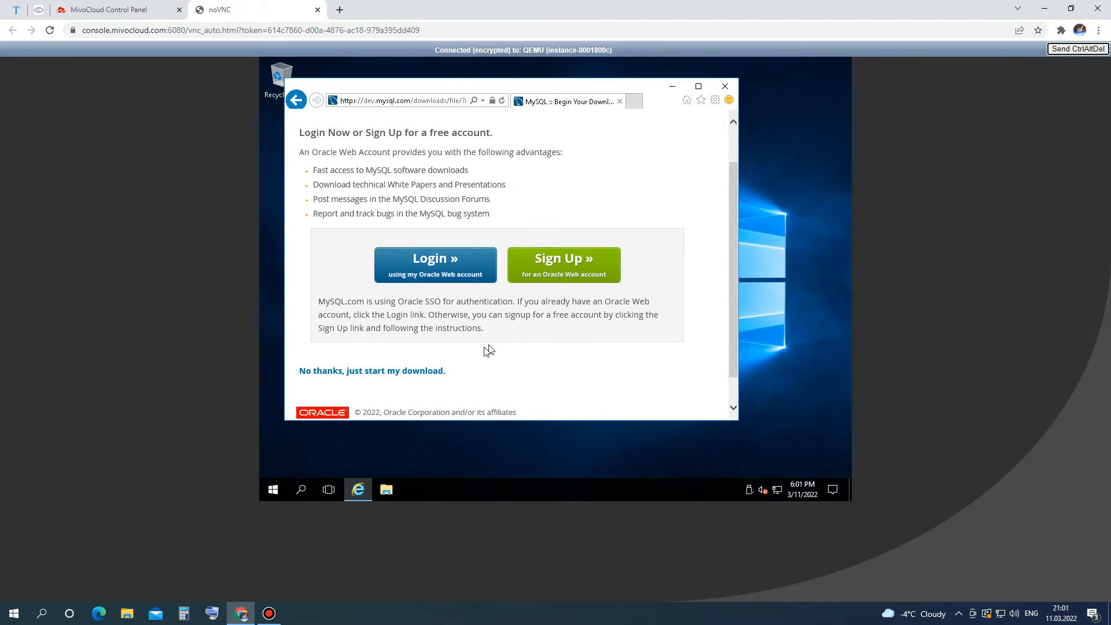
{"action": "left_click", "coordinate": [440, 376]}
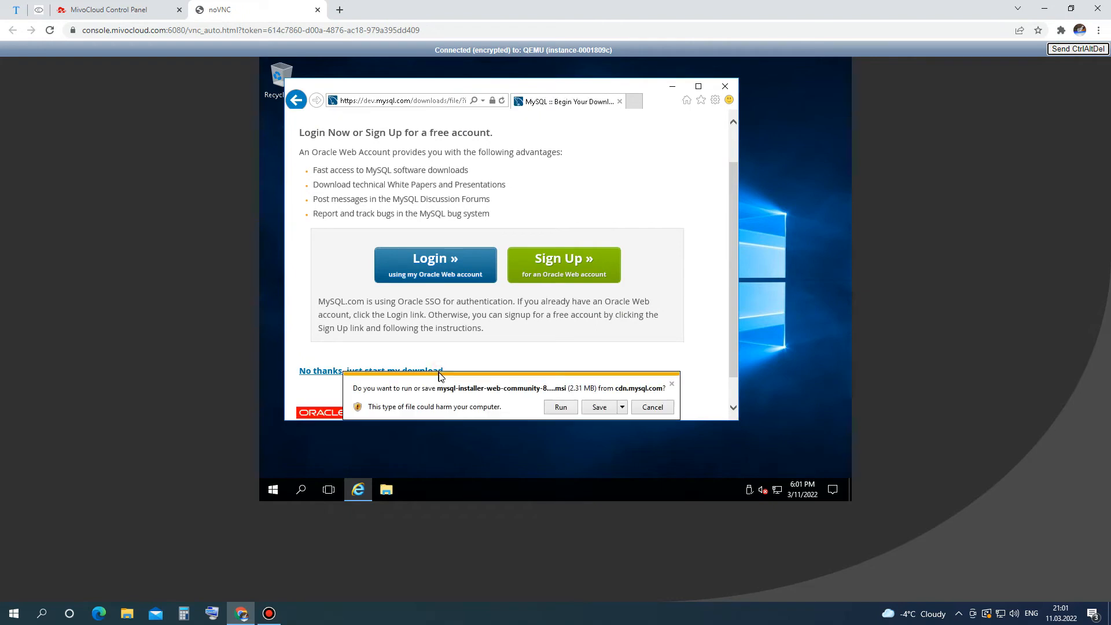
{"action": "left_click", "coordinate": [560, 408]}
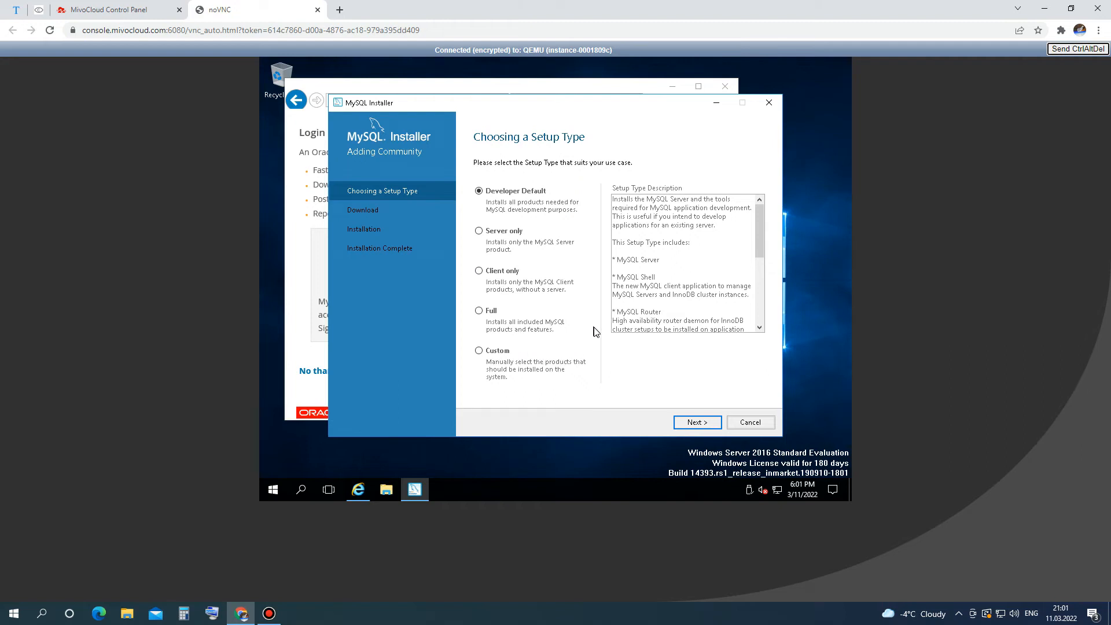
Choose the 'Server only' setup type and continue to Check Requirements.
{"action": "left_click", "coordinate": [517, 233]}
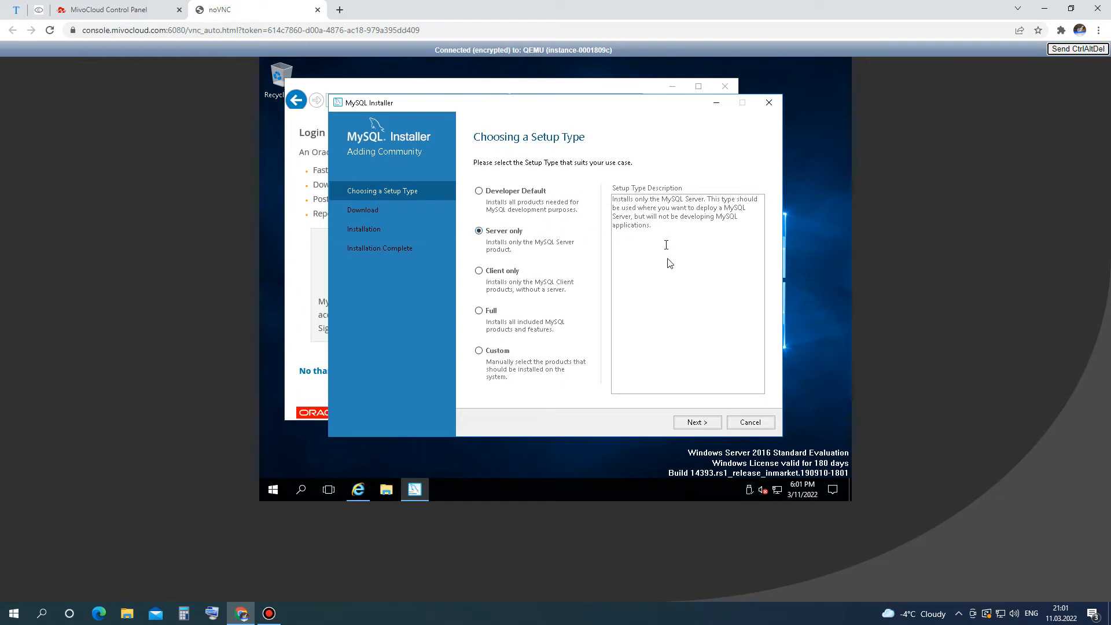
{"action": "left_click", "coordinate": [699, 423]}
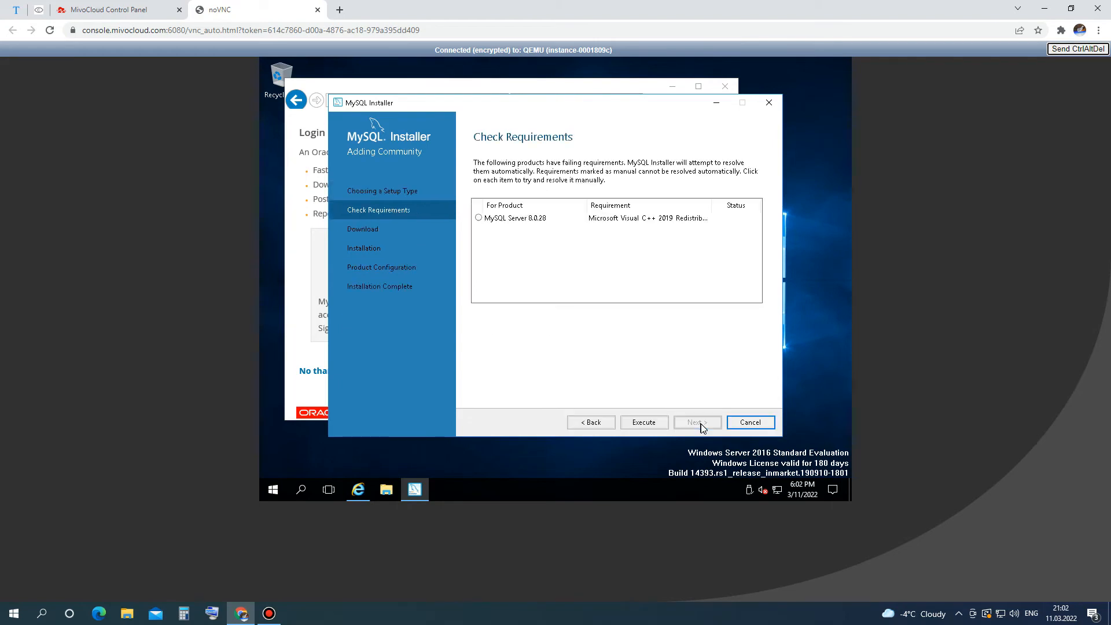
Accept the license and install the Visual C++ 2015-2019 redistributable, then continue to Download.
{"action": "left_click", "coordinate": [644, 422]}
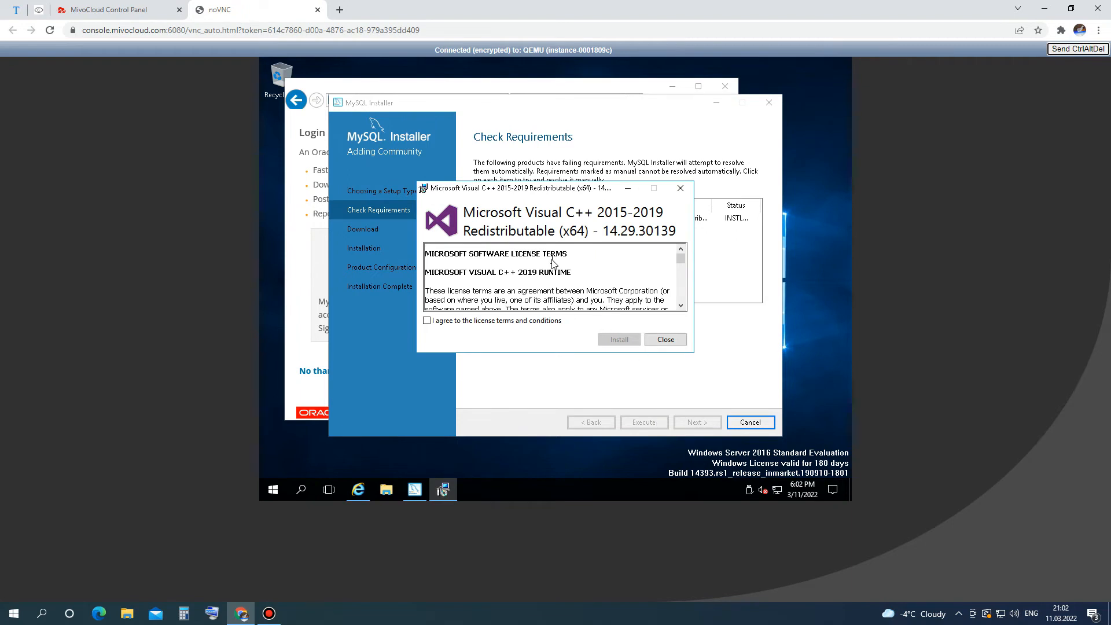
{"action": "left_click", "coordinate": [427, 321]}
{"action": "left_click", "coordinate": [614, 341]}
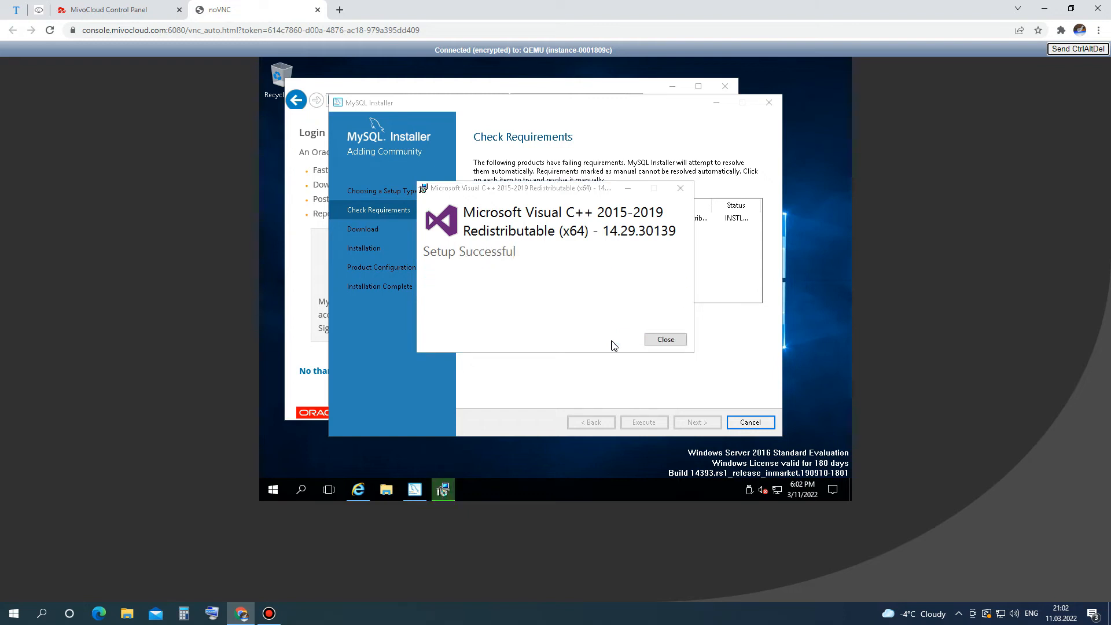
{"action": "left_click", "coordinate": [658, 339]}
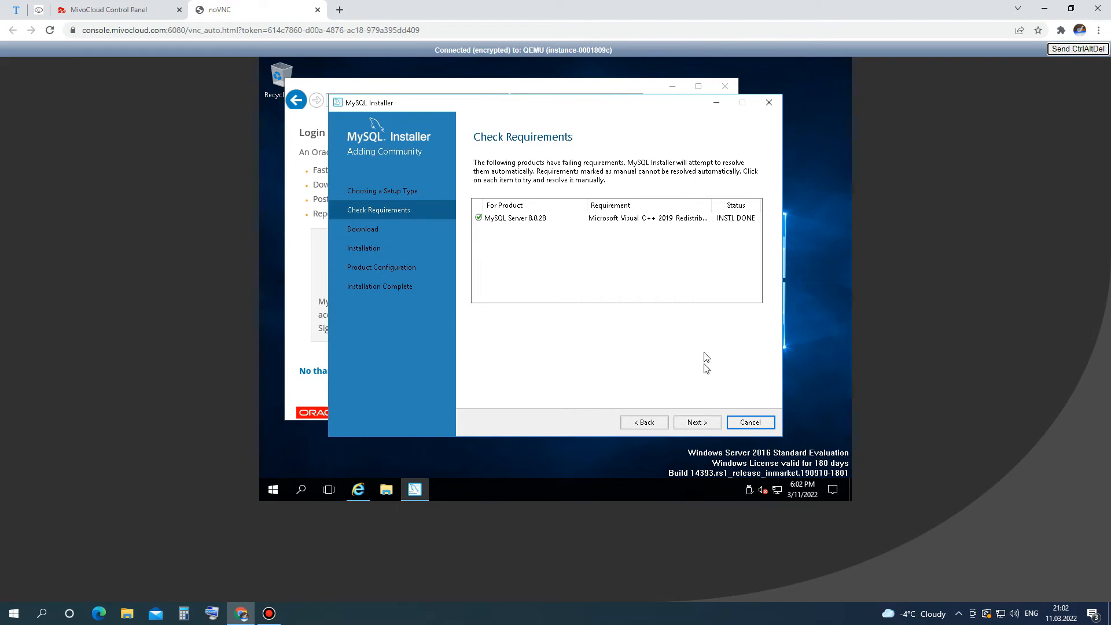
{"action": "left_click", "coordinate": [696, 424]}
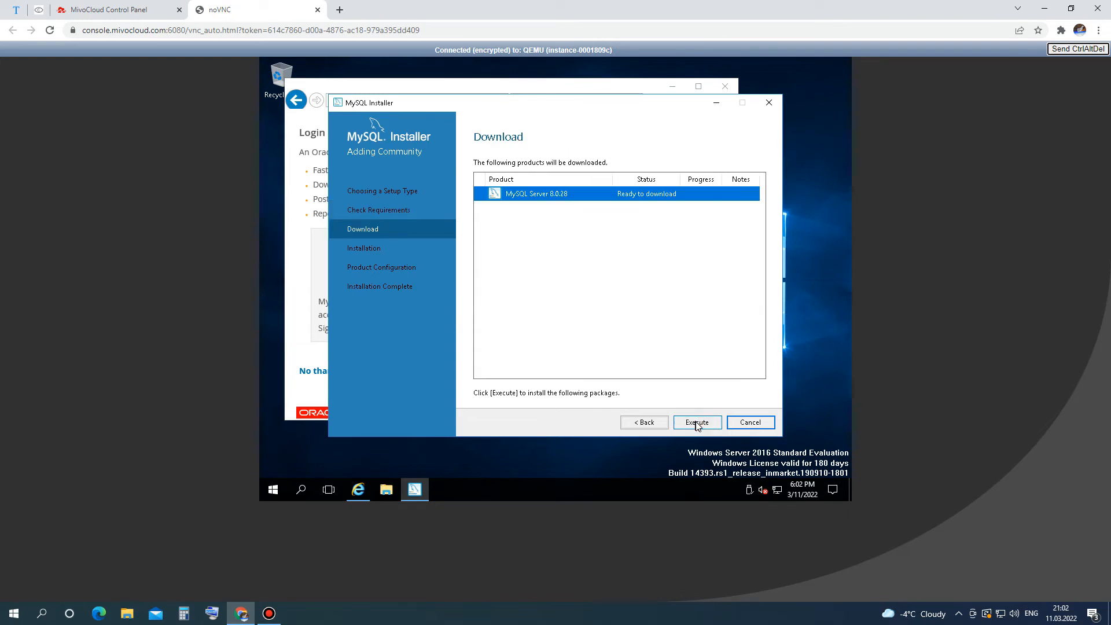
Download and install MySQL Server 8.0.28, then continue to Product Configuration.
{"action": "left_click", "coordinate": [697, 423]}
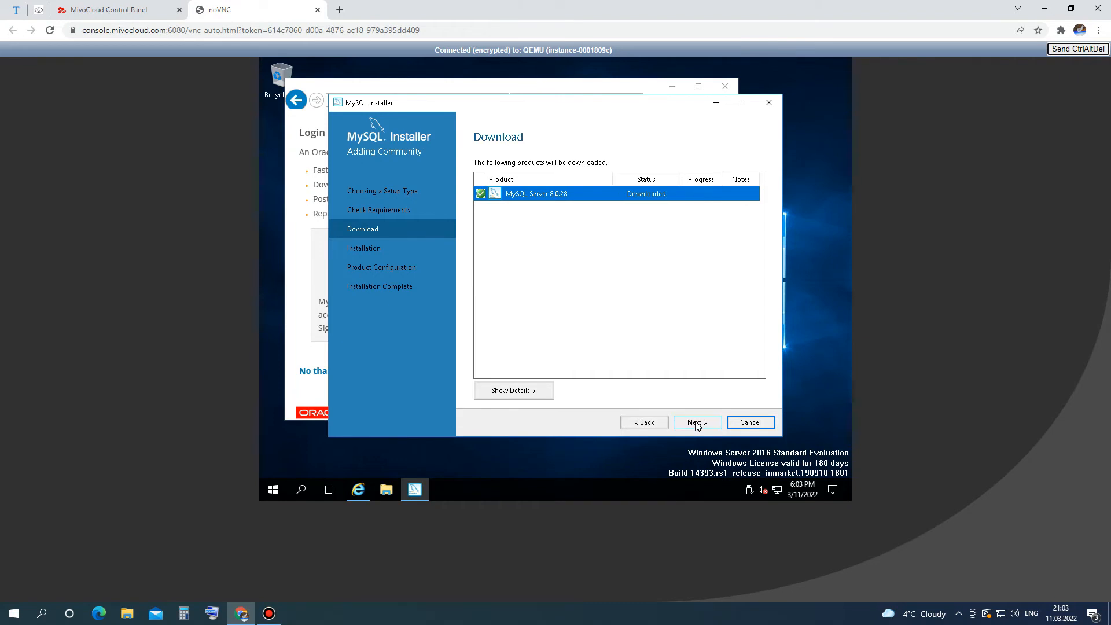
{"action": "left_click", "coordinate": [696, 423]}
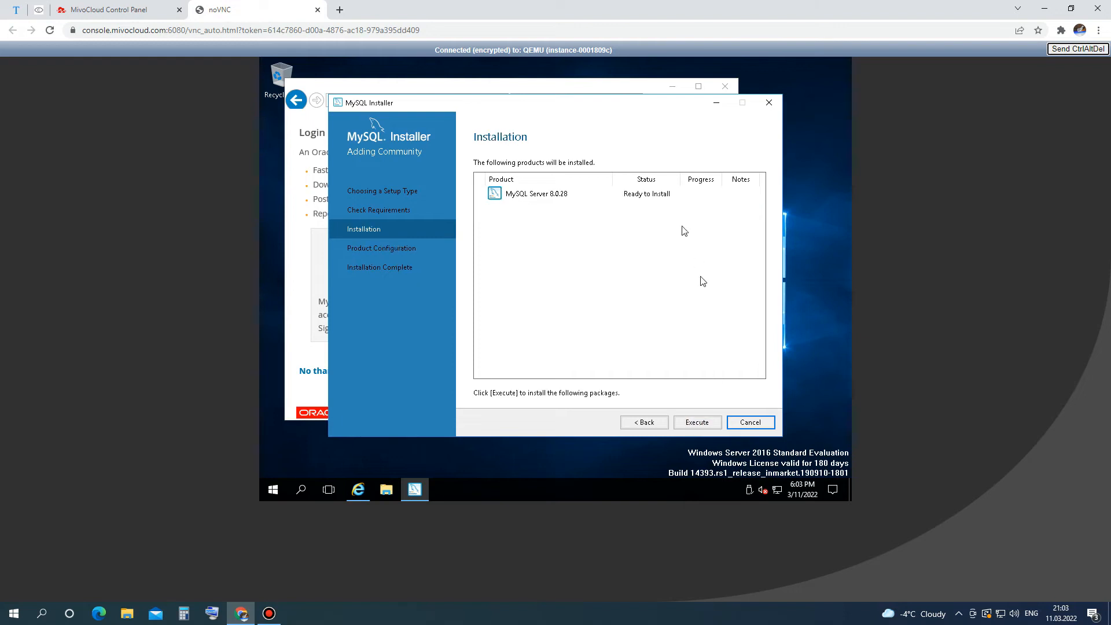
{"action": "left_click", "coordinate": [696, 423]}
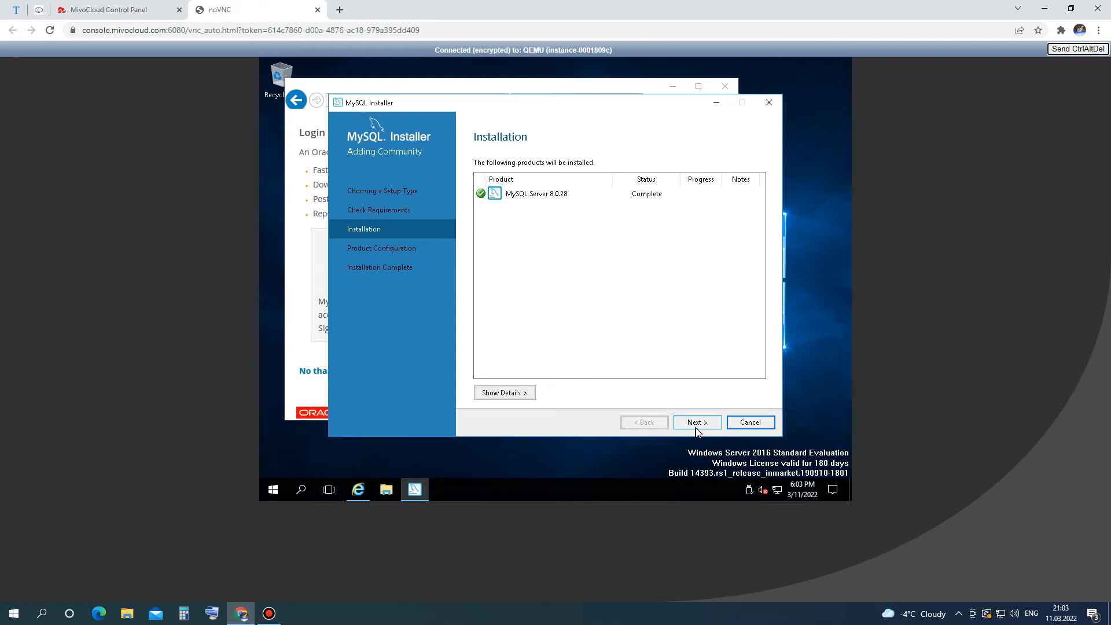
{"action": "left_click", "coordinate": [696, 428]}
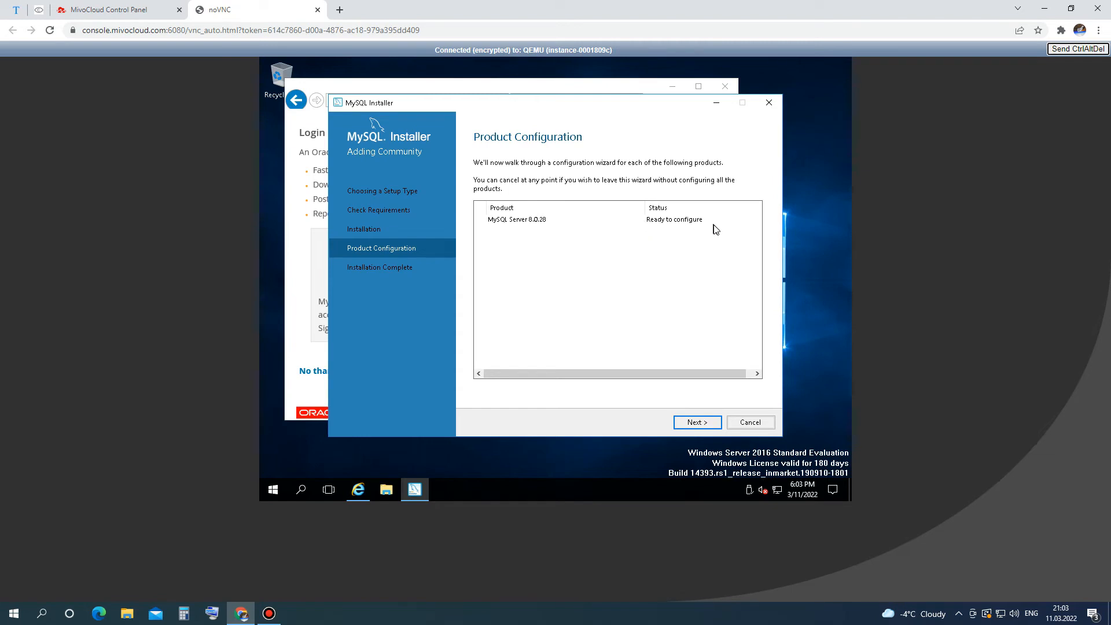
Keep Development Computer as the config type with TCP/IP on port 3306 and continue.
{"action": "left_click", "coordinate": [700, 421]}
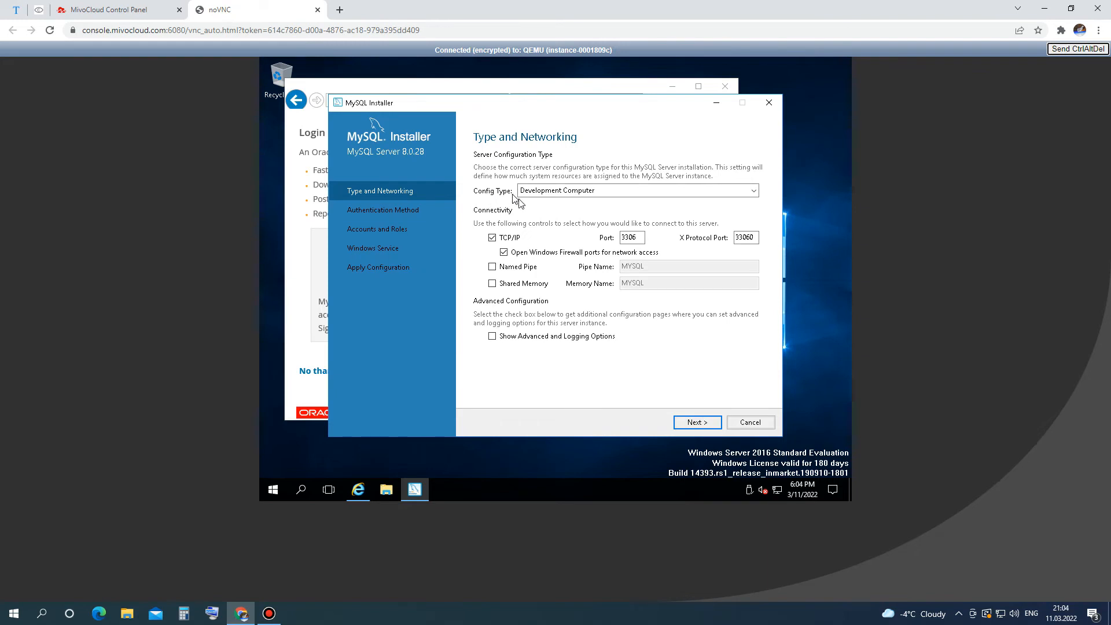
{"action": "left_click", "coordinate": [664, 193]}
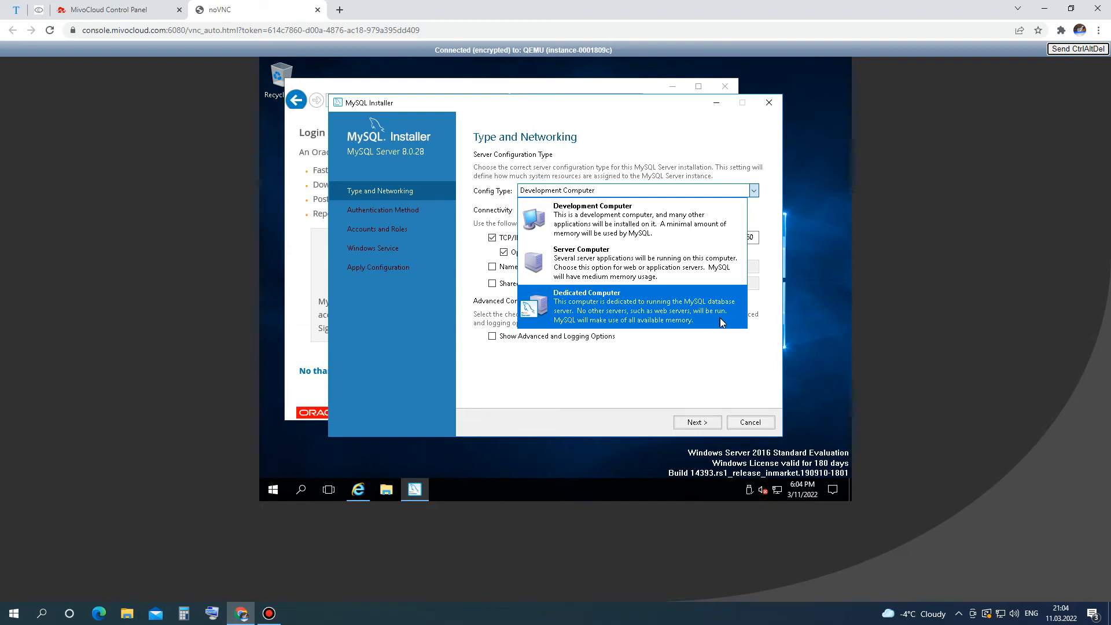
{"action": "left_click", "coordinate": [694, 231]}
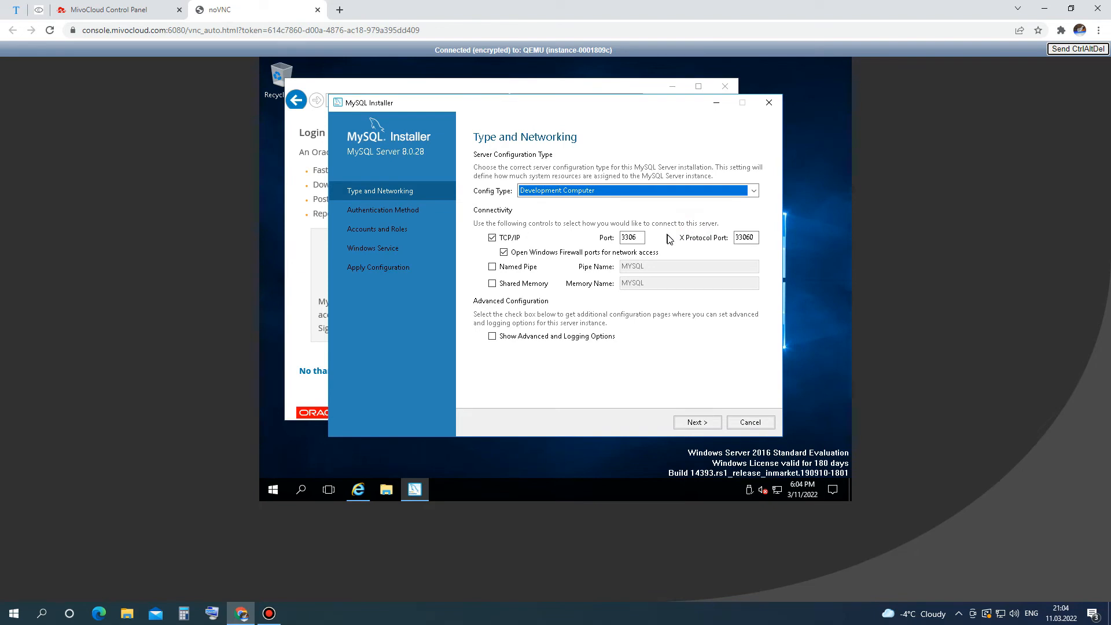
{"action": "left_click", "coordinate": [690, 422]}
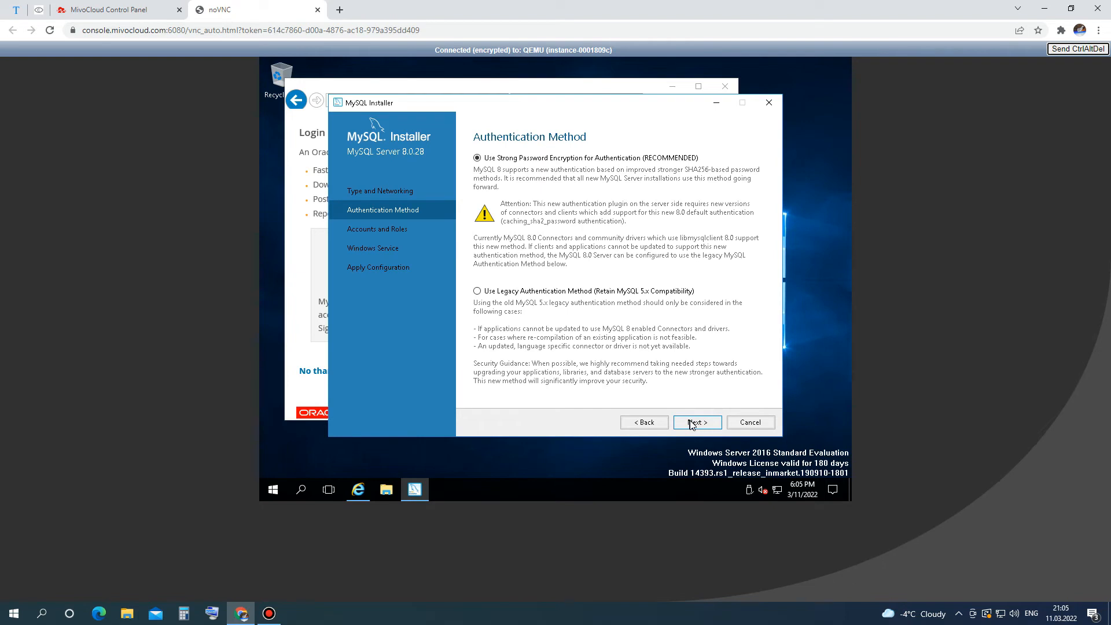
Keep strong password encryption and enter the root password in both password fields.
{"action": "left_click", "coordinate": [692, 422]}
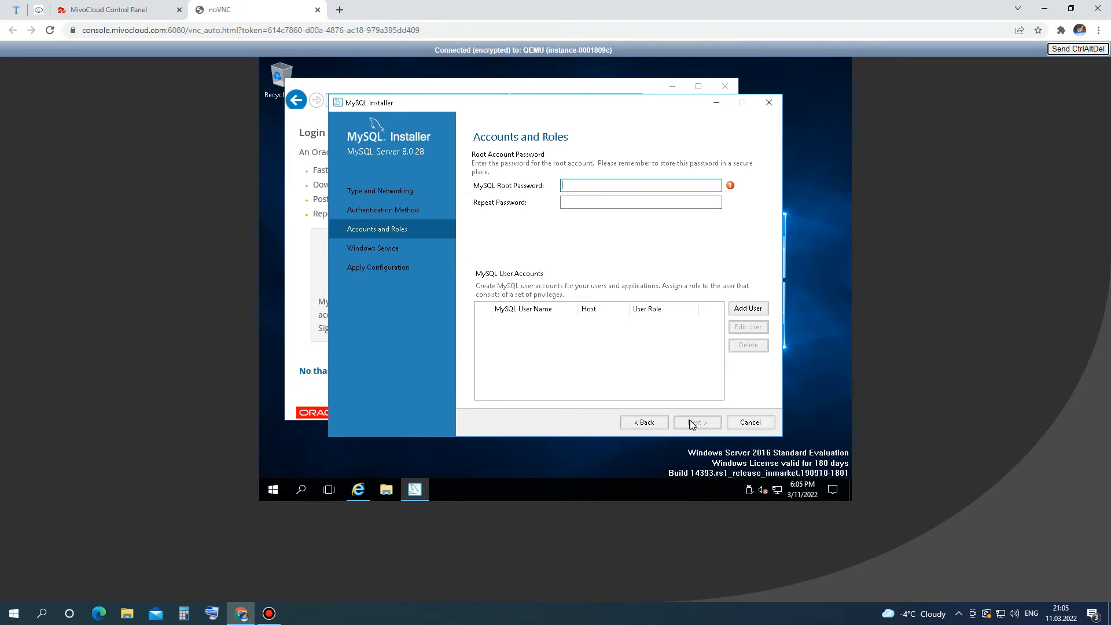
{"action": "type", "text": "•••••••"}
{"action": "left_click", "coordinate": [677, 205]}
{"action": "type", "text": "•••••"}
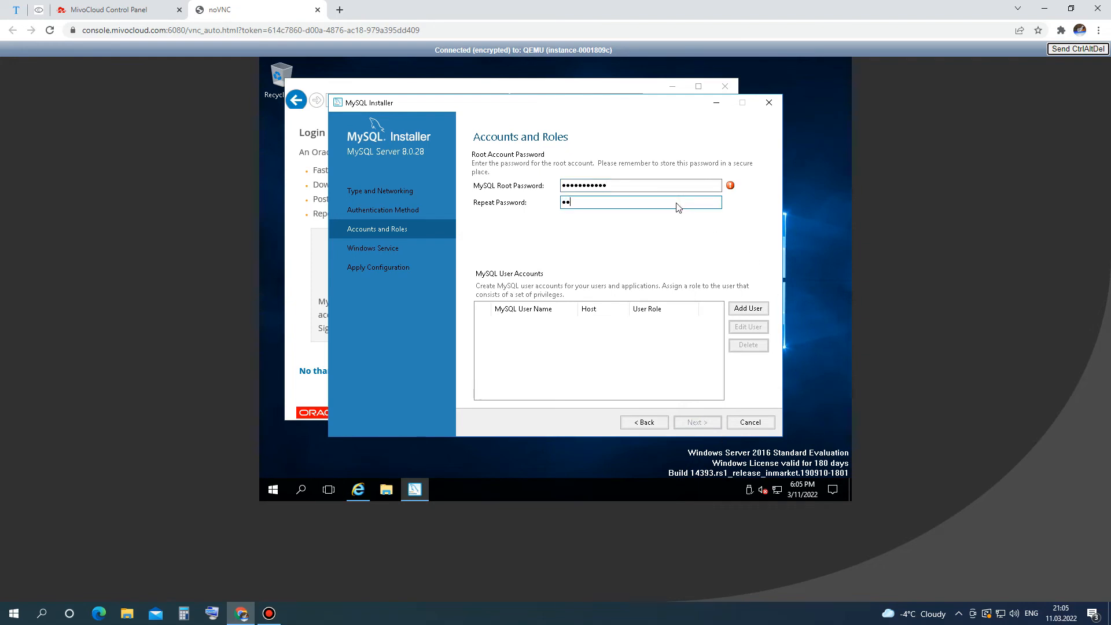
{"action": "type", "text": "••••••"}
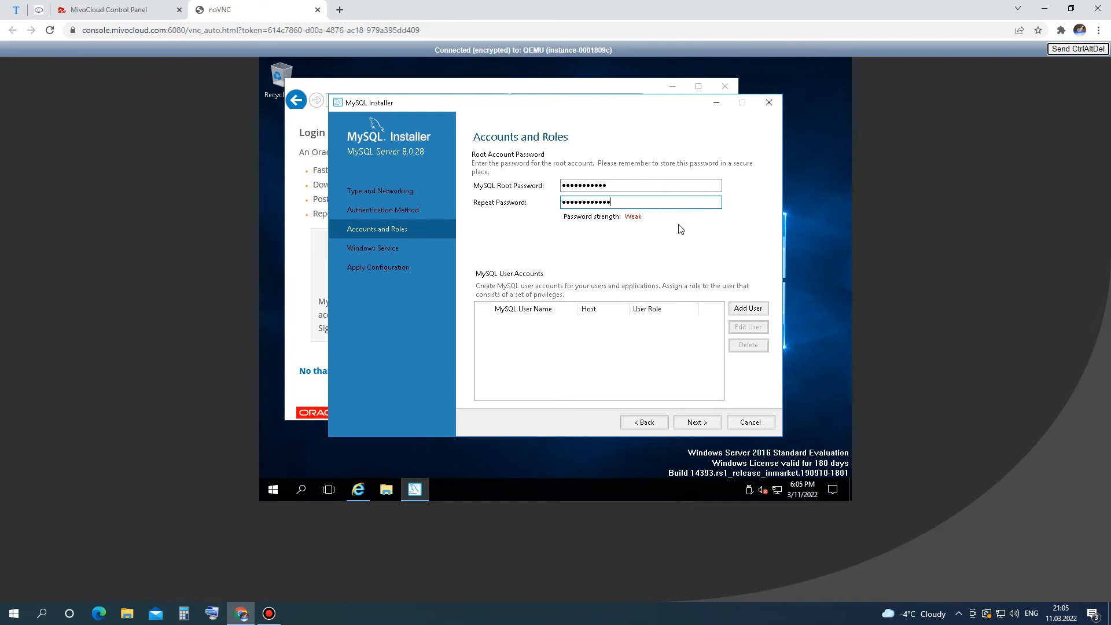
{"action": "left_click", "coordinate": [657, 185]}
{"action": "type", "text": "•"}
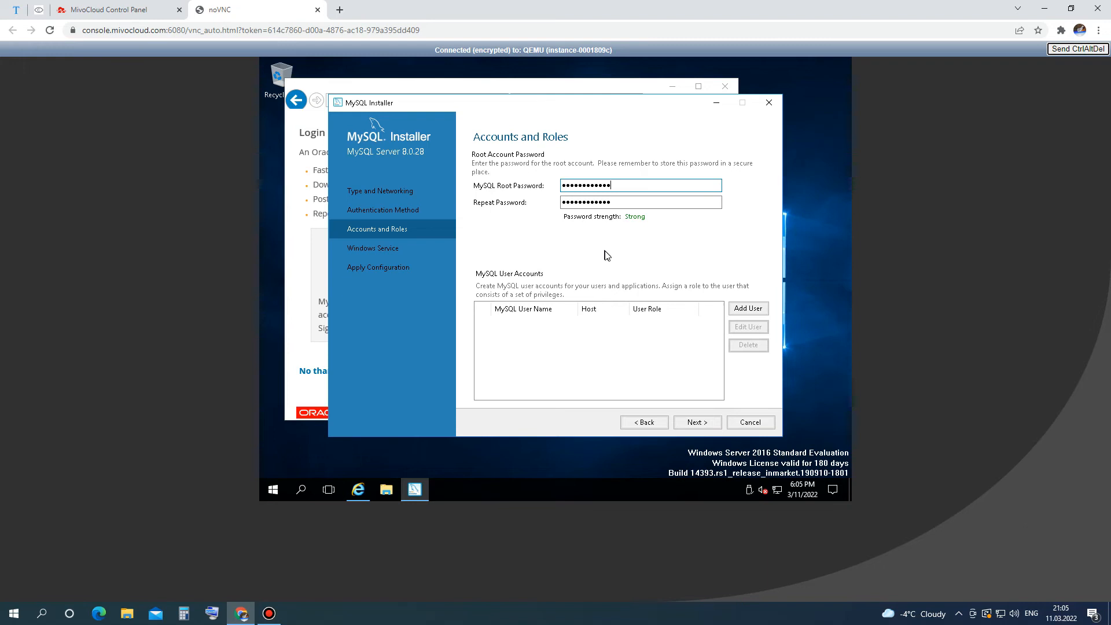
Add a new MySQL user with host <All Hosts (%)>, role DB Admin and a confirmed password.
{"action": "left_click", "coordinate": [748, 308]}
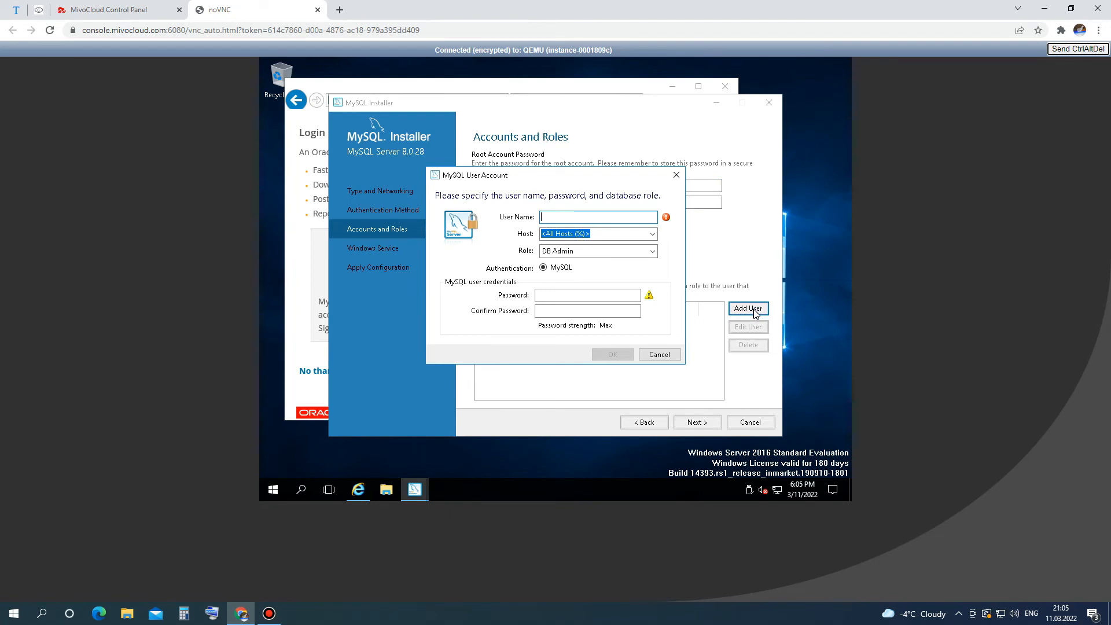
{"action": "type", "text": "Mivocloud"}
{"action": "left_click", "coordinate": [652, 234]}
{"action": "left_click", "coordinate": [652, 234]}
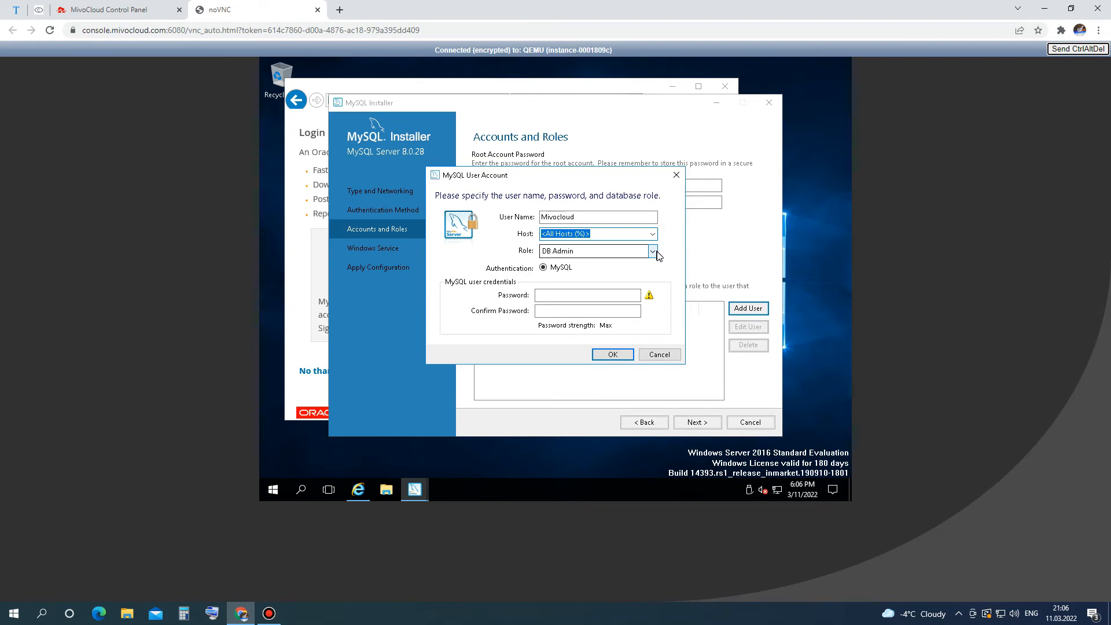
{"action": "left_click", "coordinate": [655, 253]}
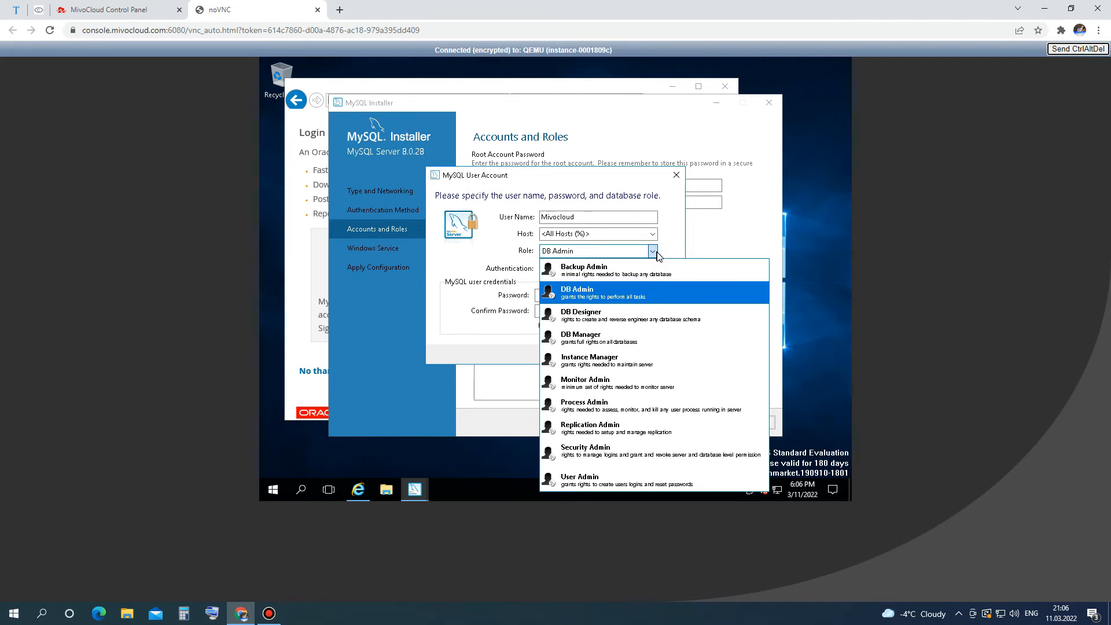
{"action": "left_click", "coordinate": [653, 251]}
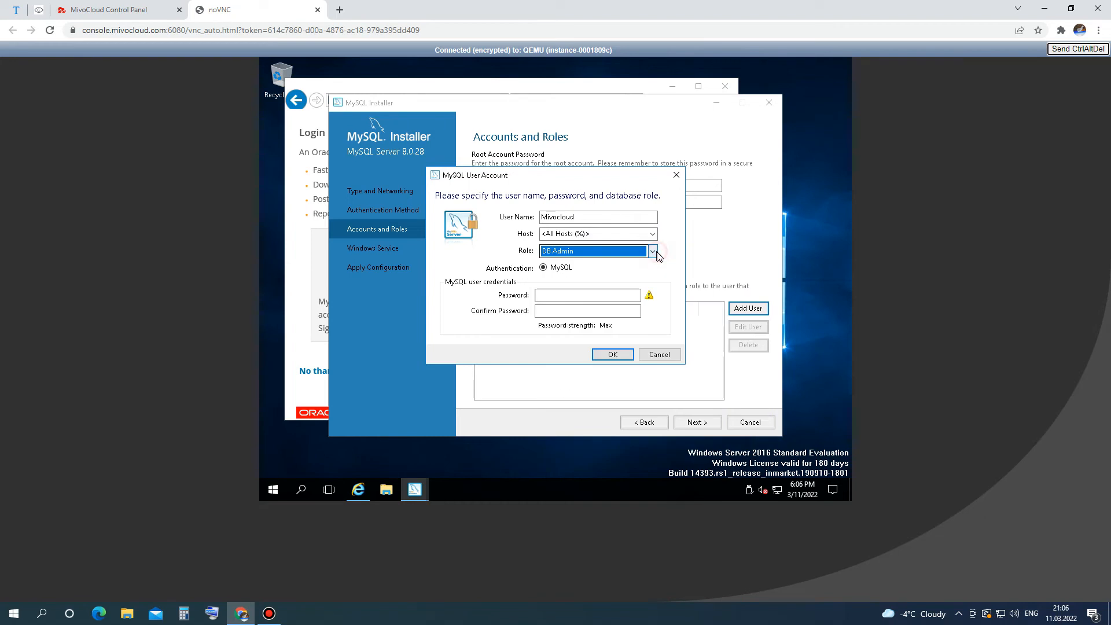
{"action": "left_click", "coordinate": [620, 297]}
{"action": "type", "text": "*********"}
{"action": "left_click", "coordinate": [620, 312]}
{"action": "type", "text": "*********"}
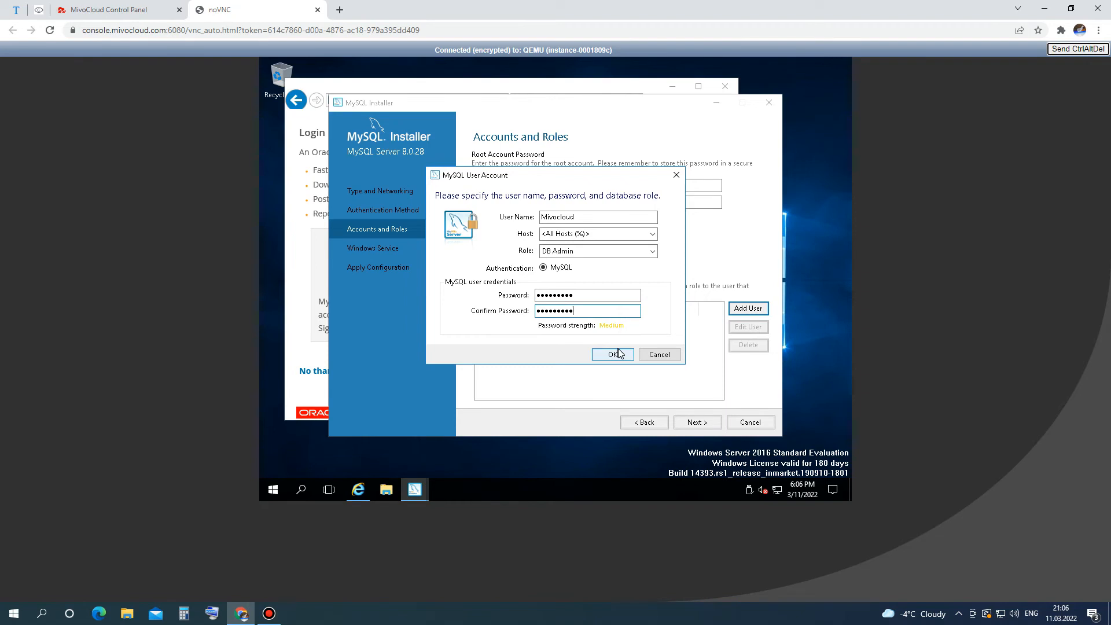
{"action": "left_click", "coordinate": [618, 354]}
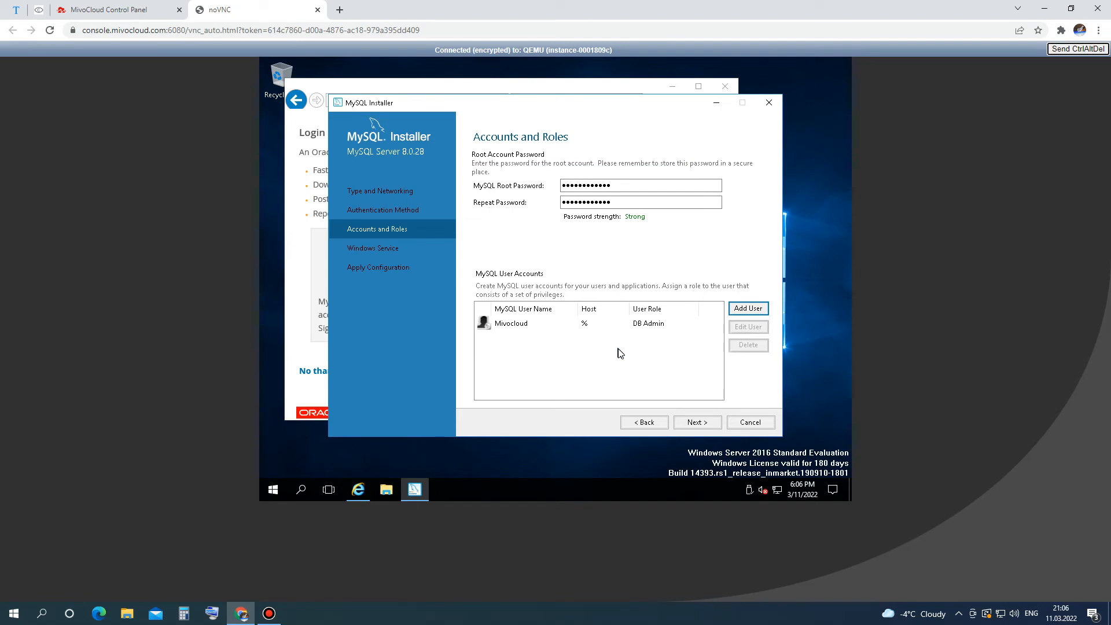
{"action": "left_click", "coordinate": [639, 328]}
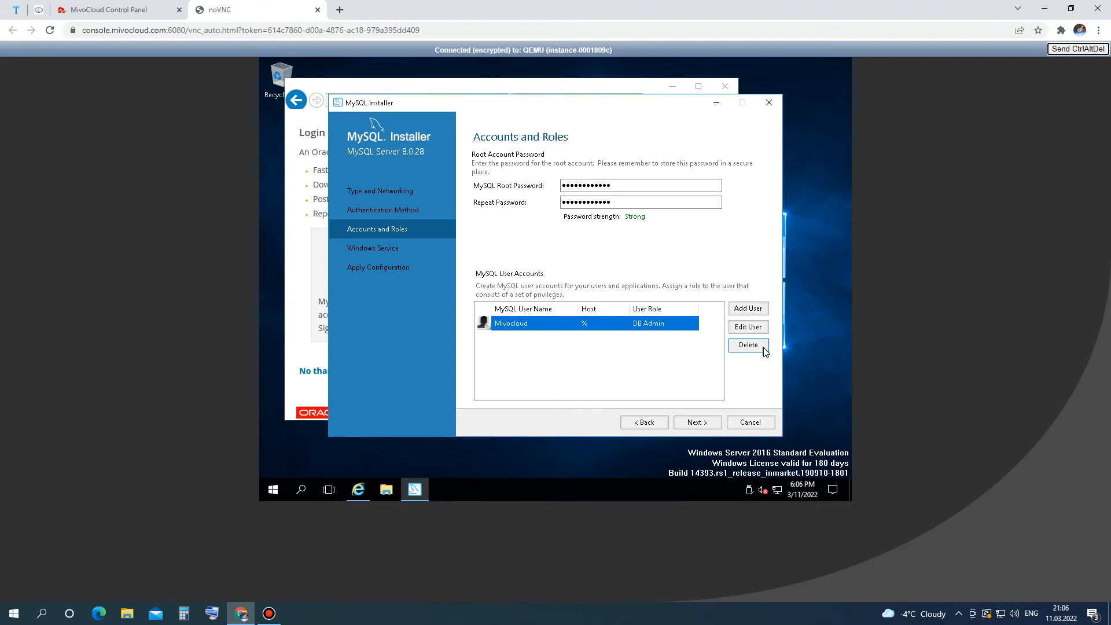
Accept the Windows Service settings, apply the server configuration, and finish through Installation Complete.
{"action": "left_click", "coordinate": [703, 423]}
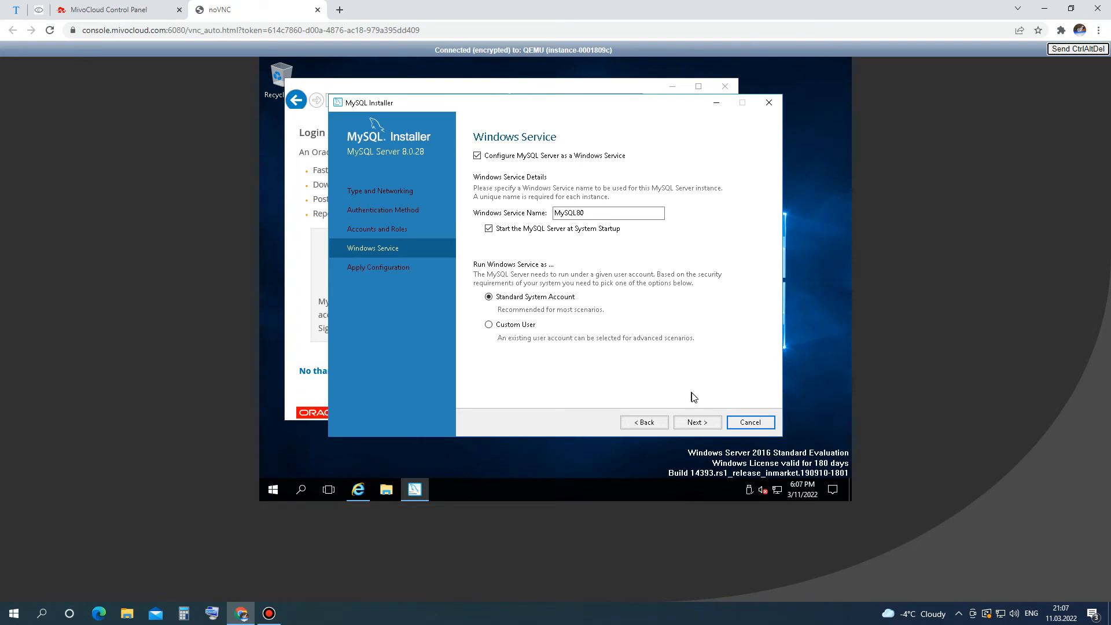
{"action": "left_click", "coordinate": [697, 422]}
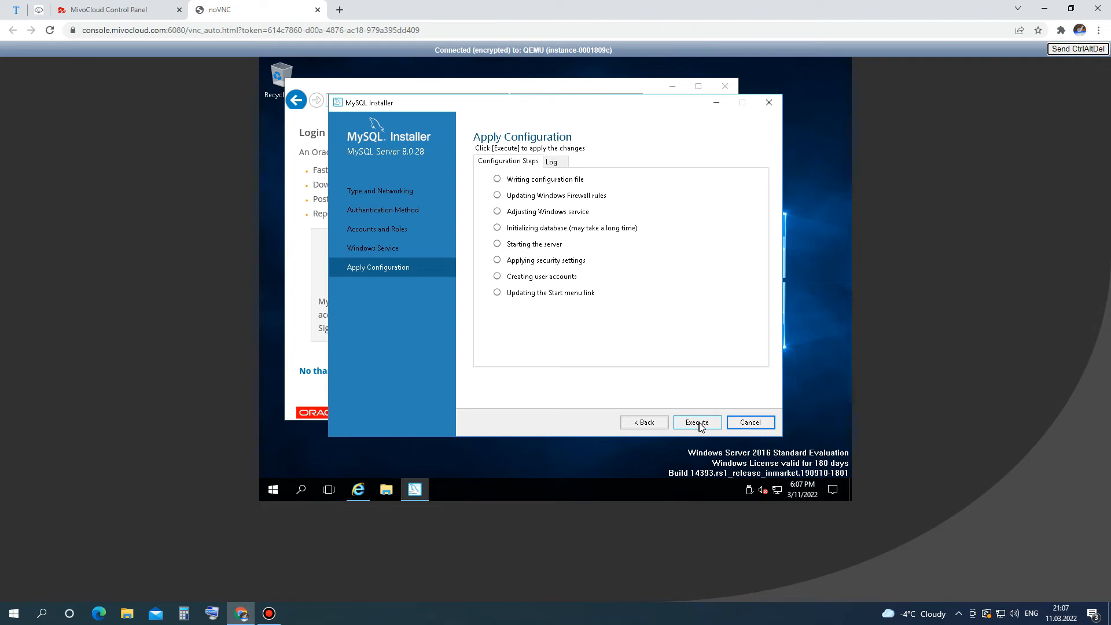
{"action": "left_click", "coordinate": [697, 422]}
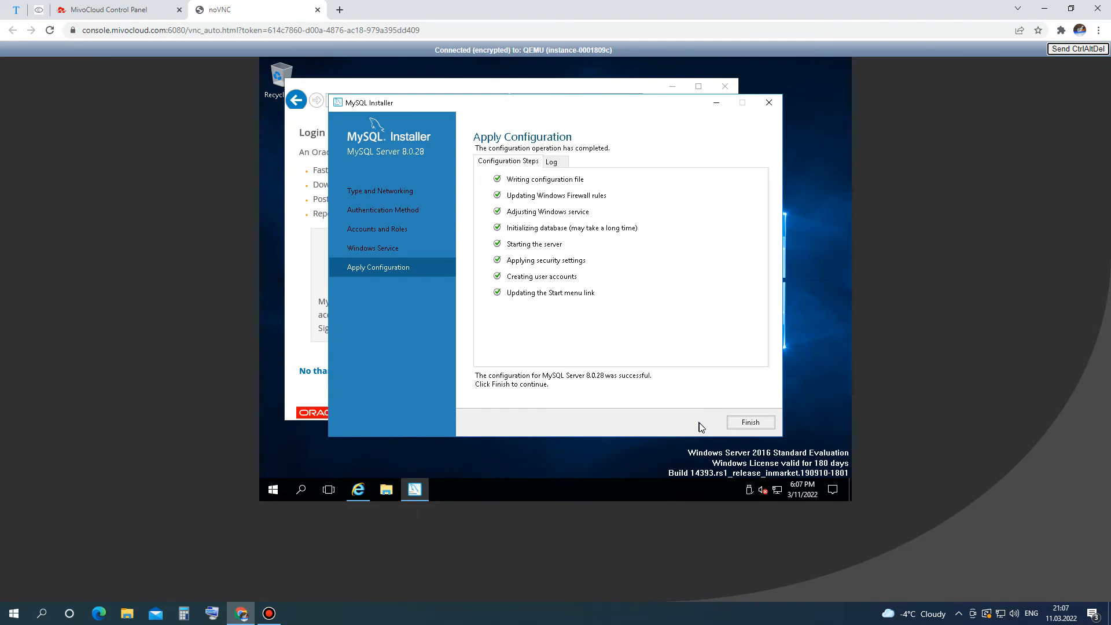
{"action": "left_click", "coordinate": [752, 424]}
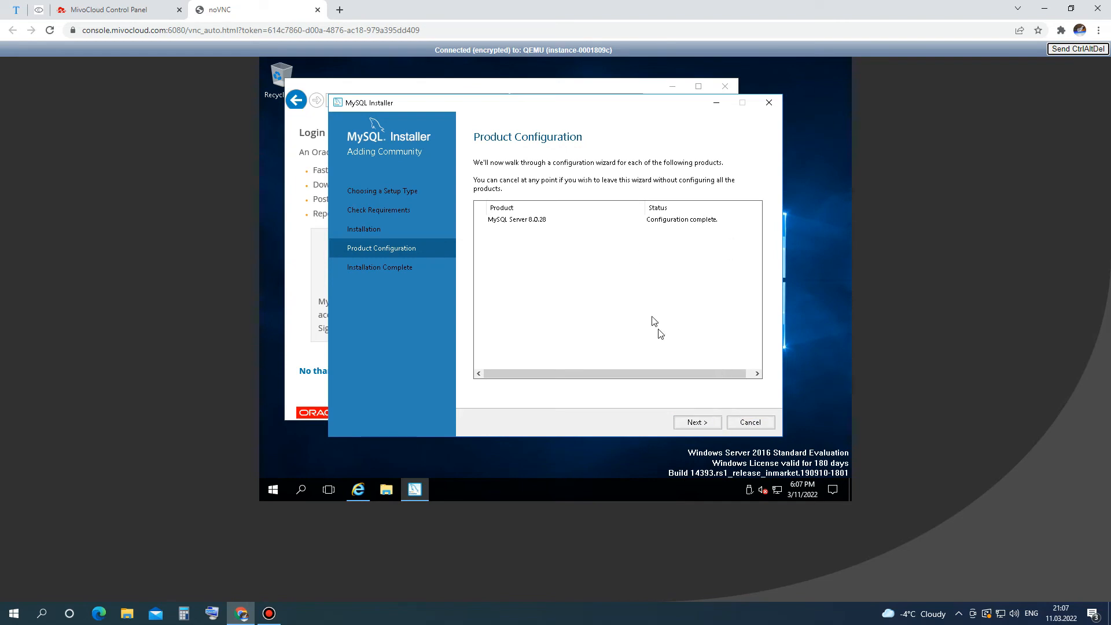
{"action": "left_click", "coordinate": [697, 423]}
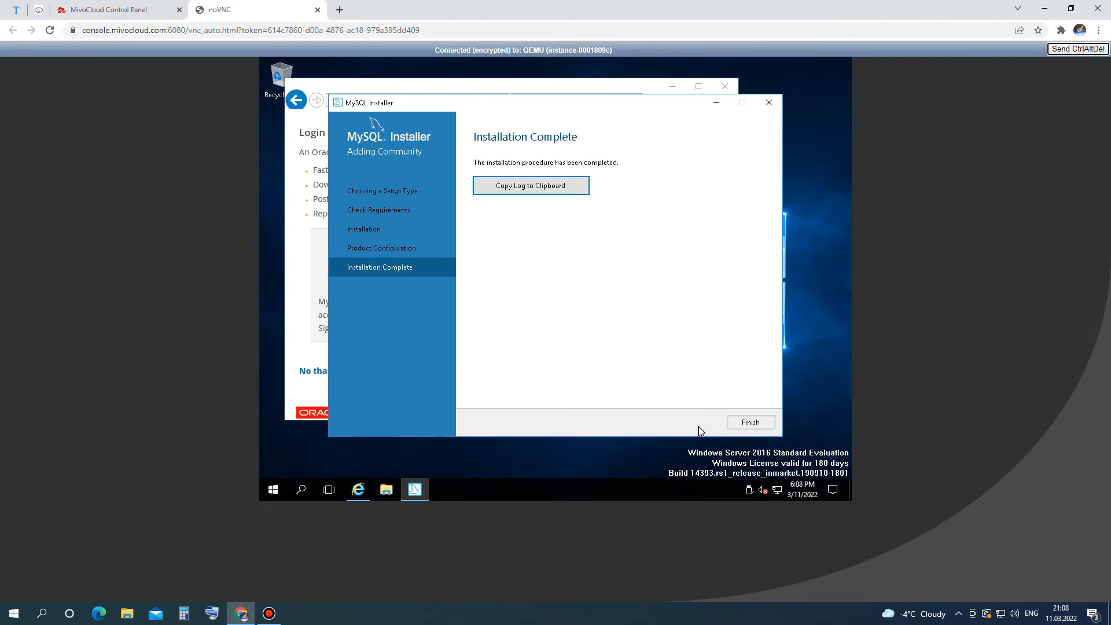
{"action": "left_click", "coordinate": [748, 422]}
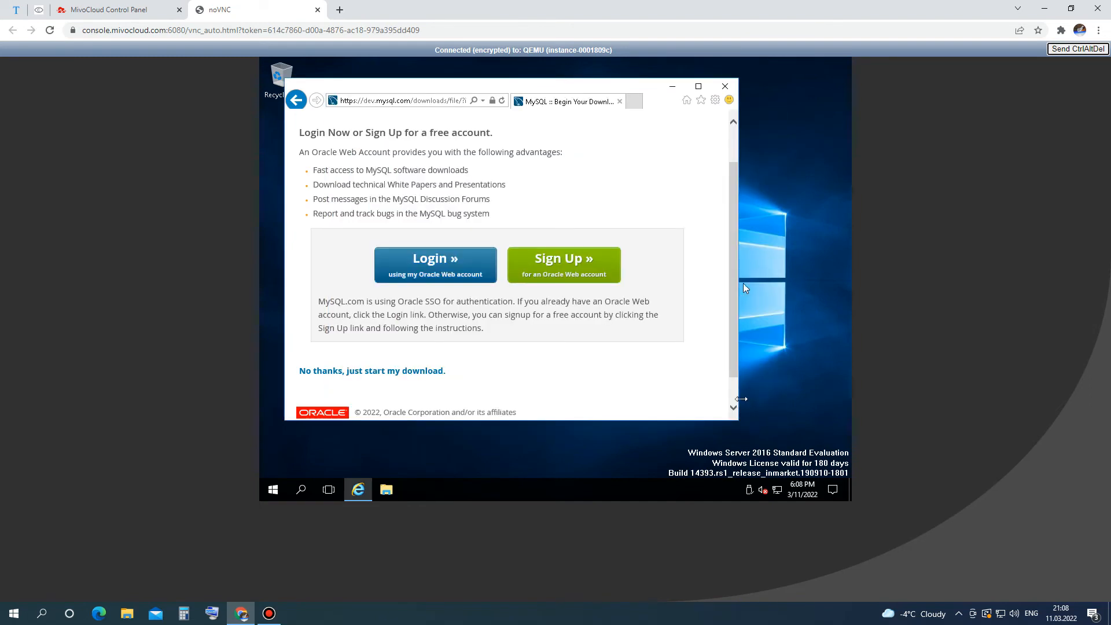
Close Internet Explorer and launch MySQL 8.0 Command Line Client from the Start menu.
{"action": "left_click", "coordinate": [727, 90]}
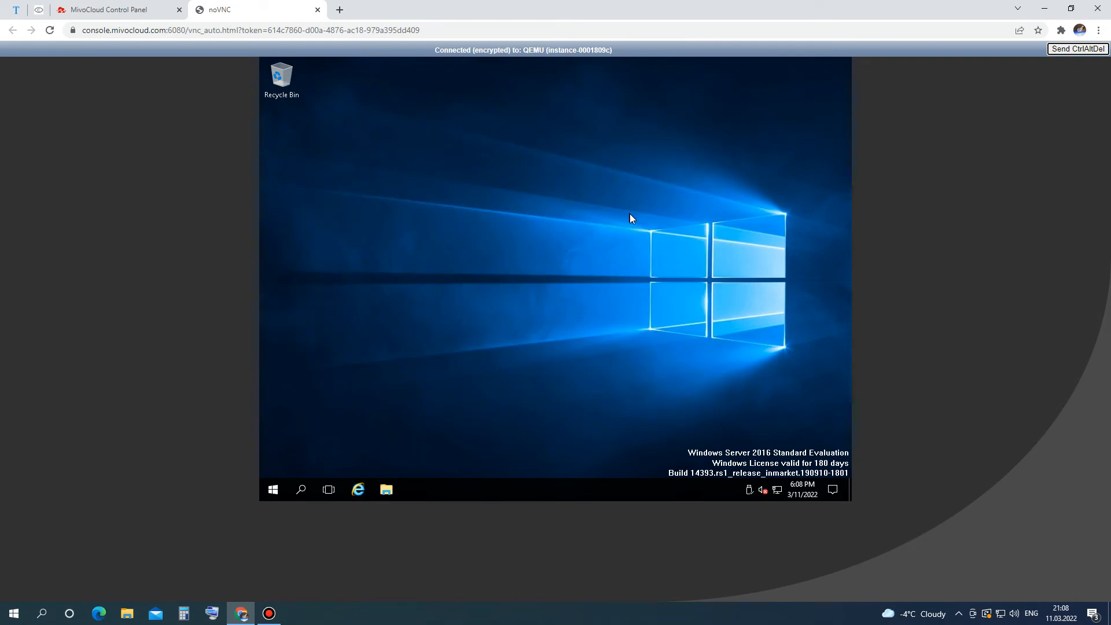
{"action": "left_click", "coordinate": [267, 496]}
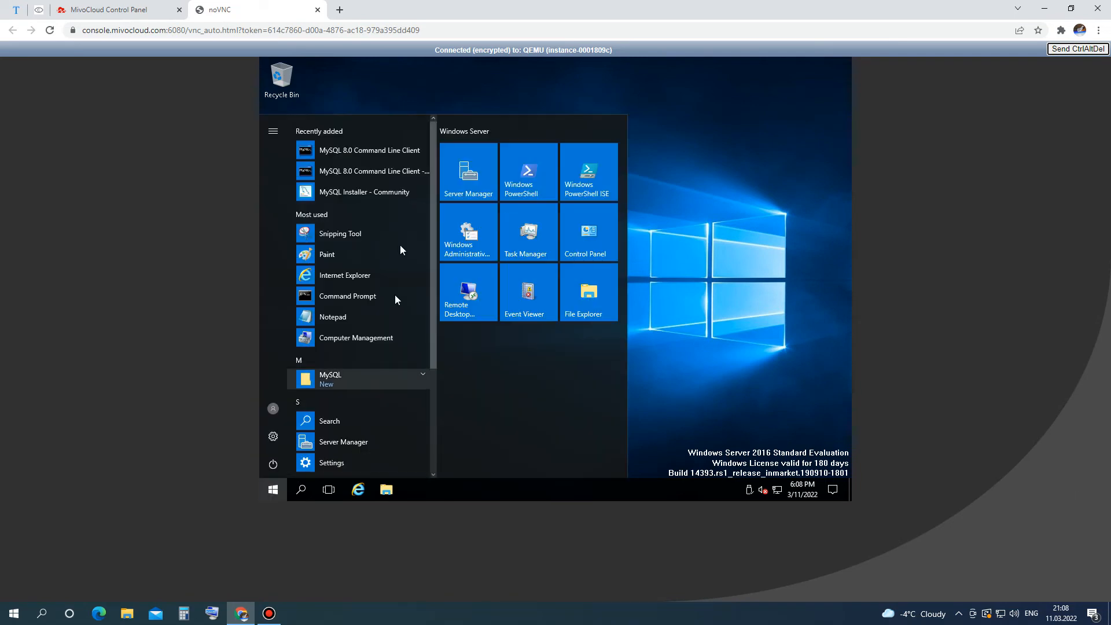
{"action": "left_click", "coordinate": [383, 145]}
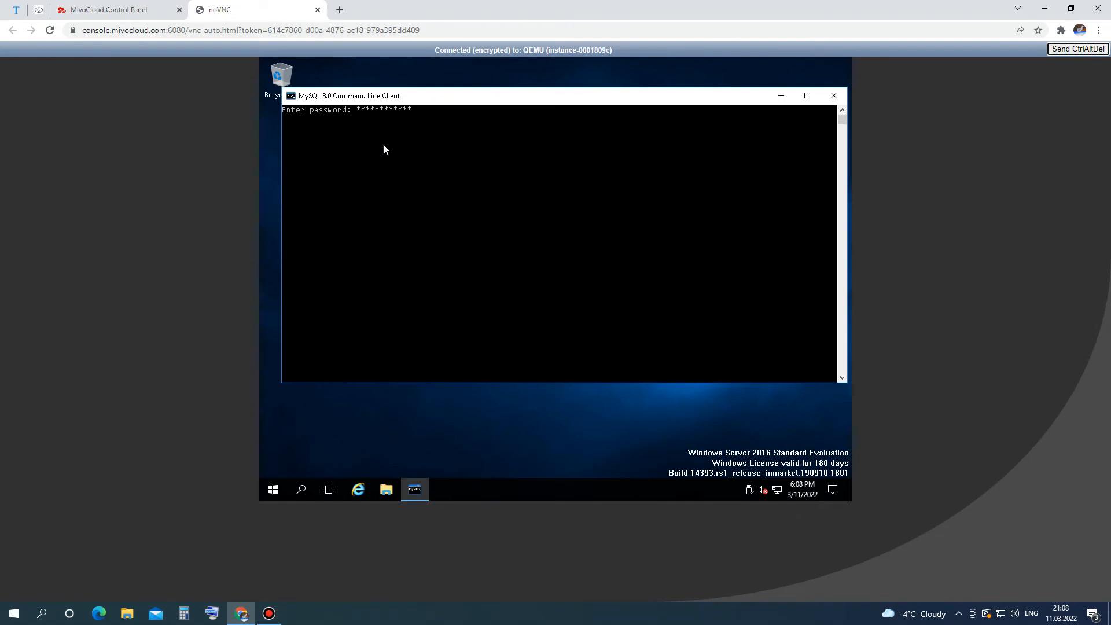
Log in as root and list the client's commands with \h.
{"action": "key", "text": "Return"}
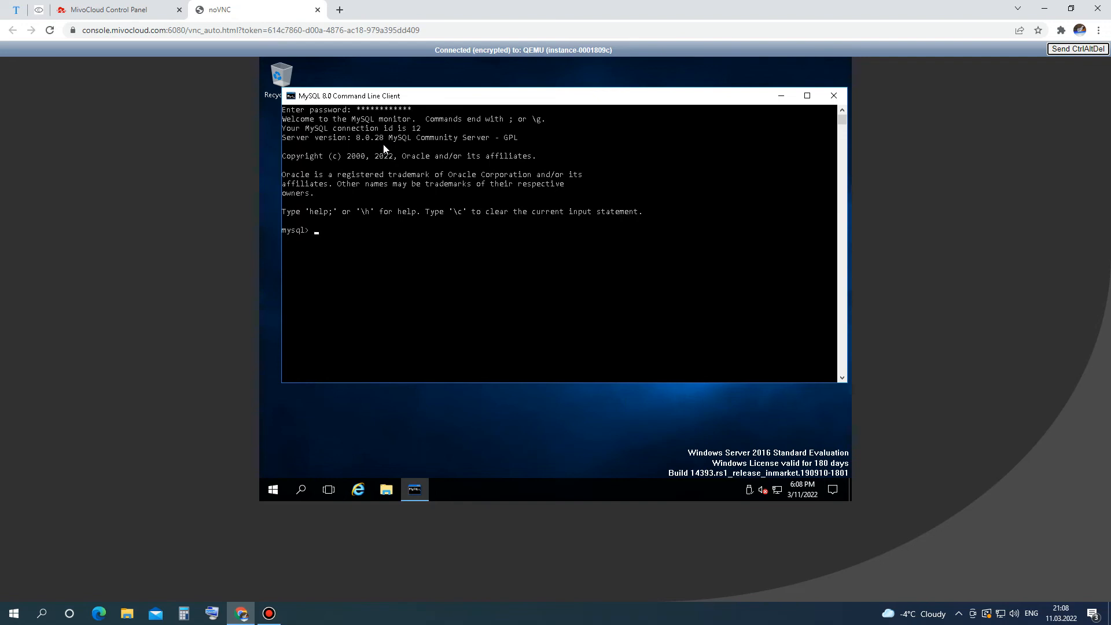
{"action": "type", "text": "/h"}
{"action": "type", "text": "\\h"}
{"action": "key", "text": "Return"}
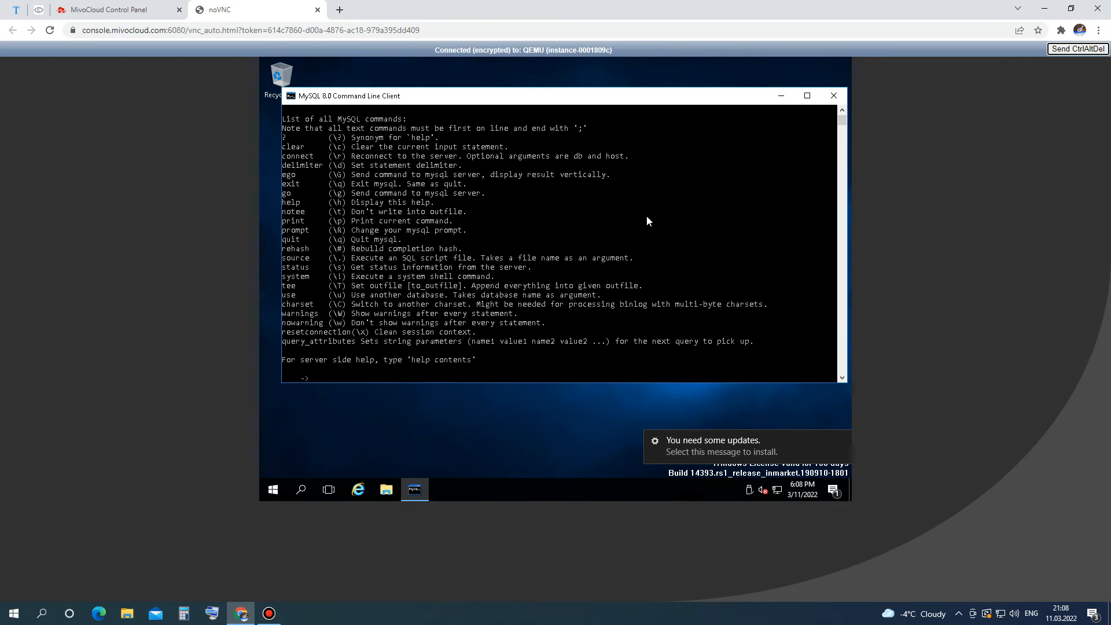
{"action": "scroll", "coordinate": [647, 220], "scroll_direction": "up", "scroll_amount": 1}
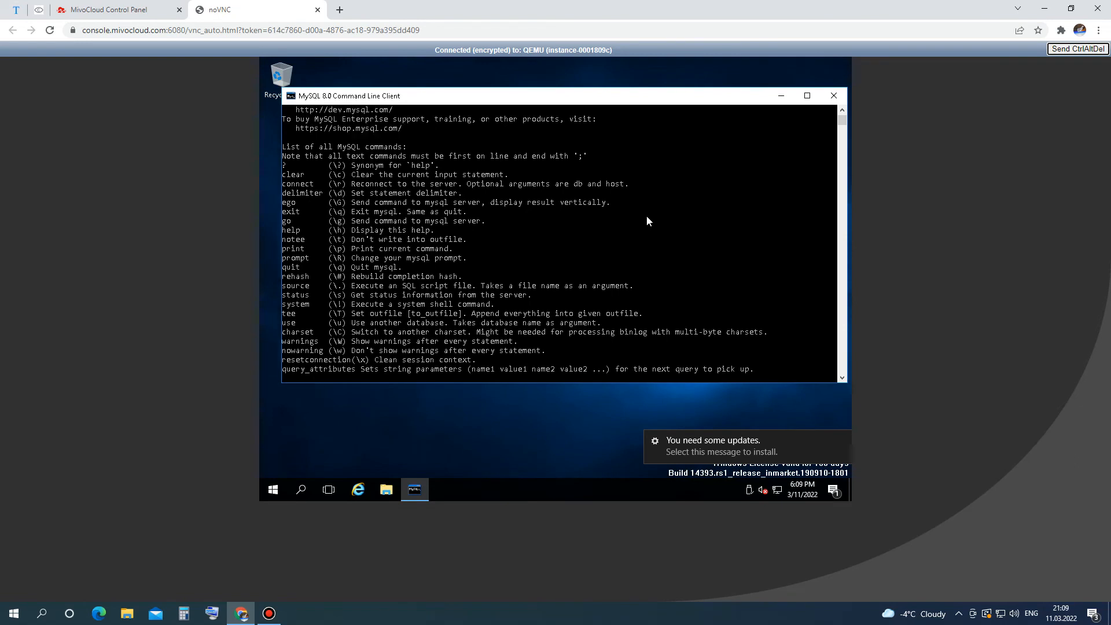
{"action": "scroll", "coordinate": [646, 220], "scroll_direction": "down", "scroll_amount": 1}
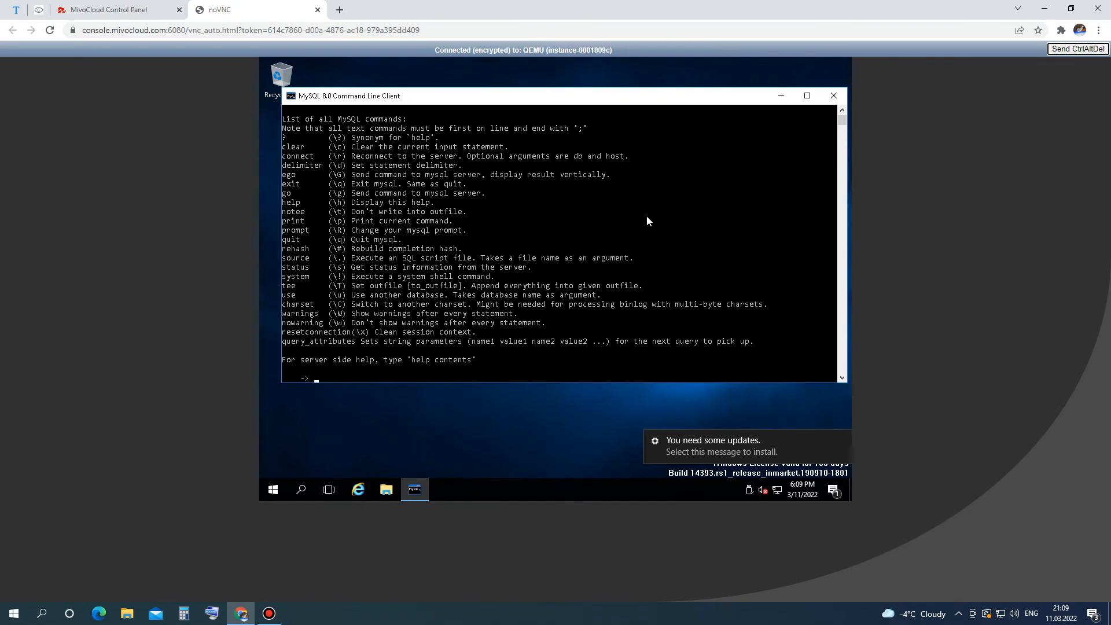
Exit the MySQL command line client with \q.
{"action": "type", "text": "/"}
{"action": "key", "text": "BackSpace"}
{"action": "type", "text": "\\q"}
{"action": "key", "text": "Return"}
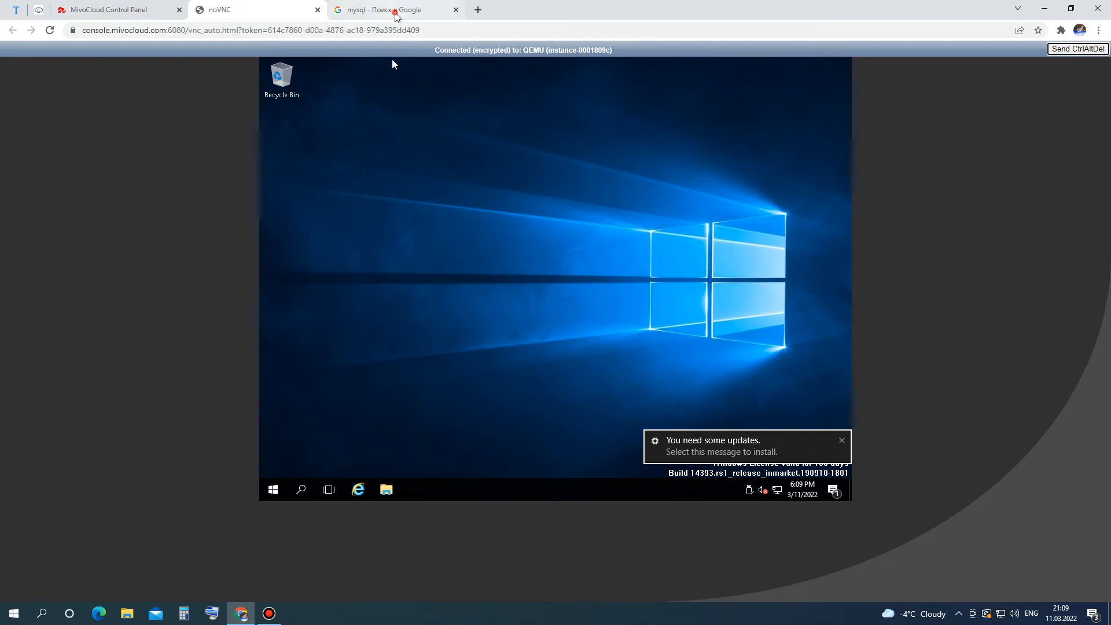
Navigate from the Google results to the MySQL Installer for Windows page on mysql.com.
{"action": "left_click", "coordinate": [396, 11]}
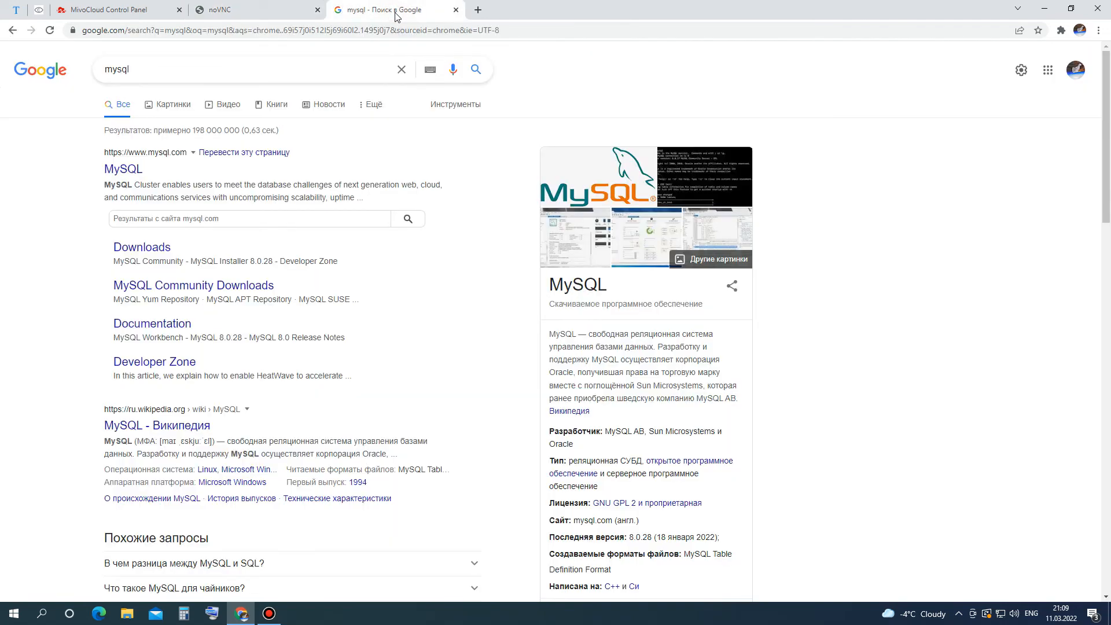
{"action": "left_click", "coordinate": [137, 169]}
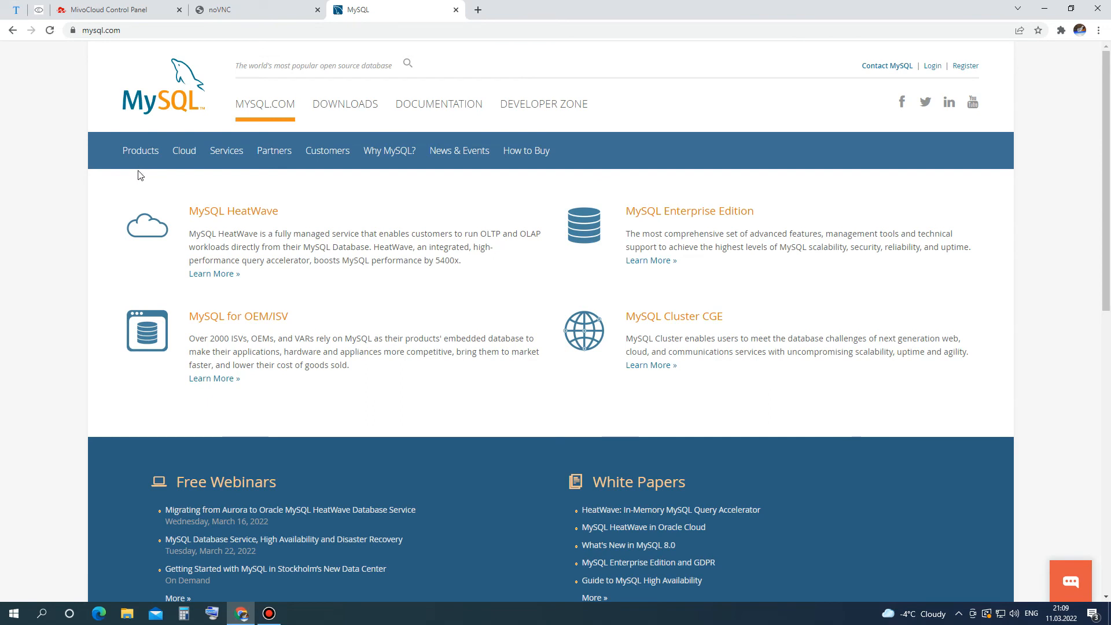
{"action": "left_click", "coordinate": [345, 112]}
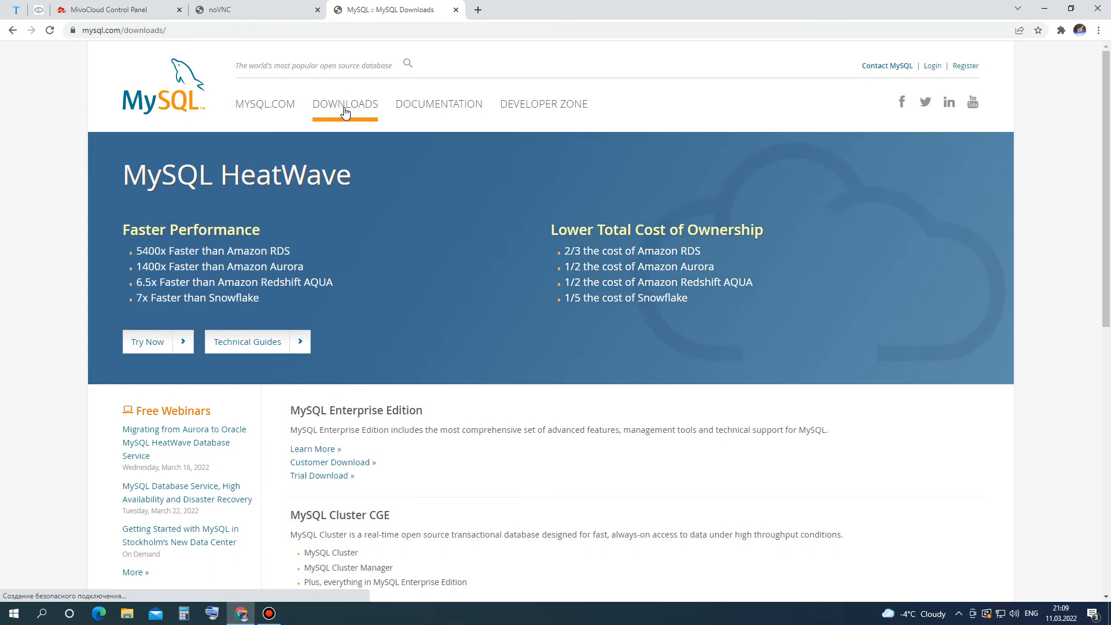
{"action": "scroll", "coordinate": [497, 257], "scroll_direction": "down", "scroll_amount": 3}
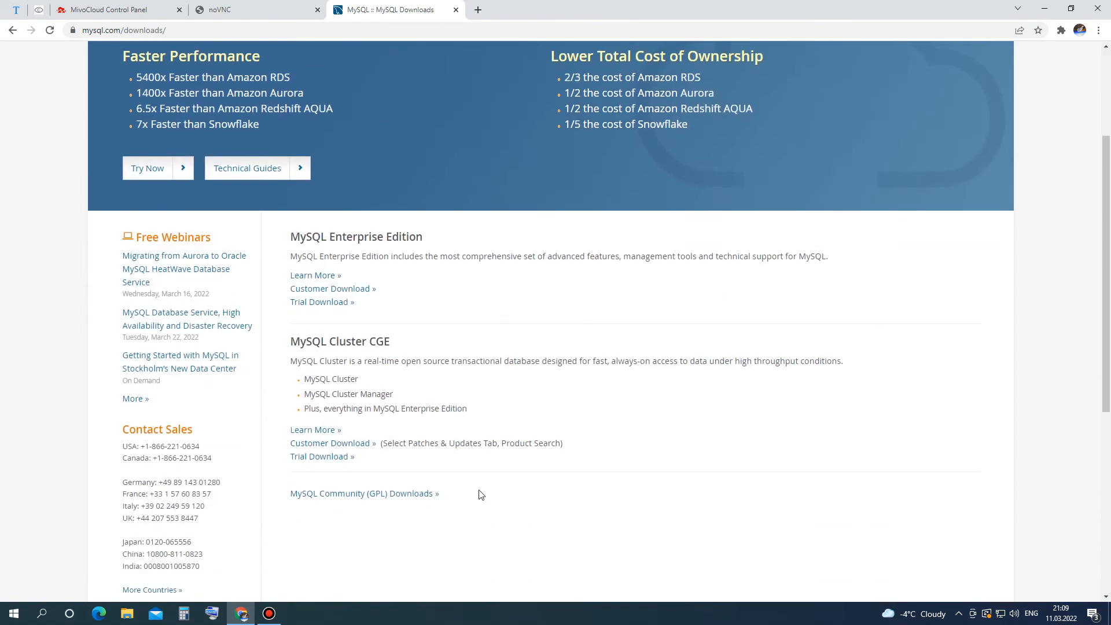
{"action": "left_click", "coordinate": [428, 494]}
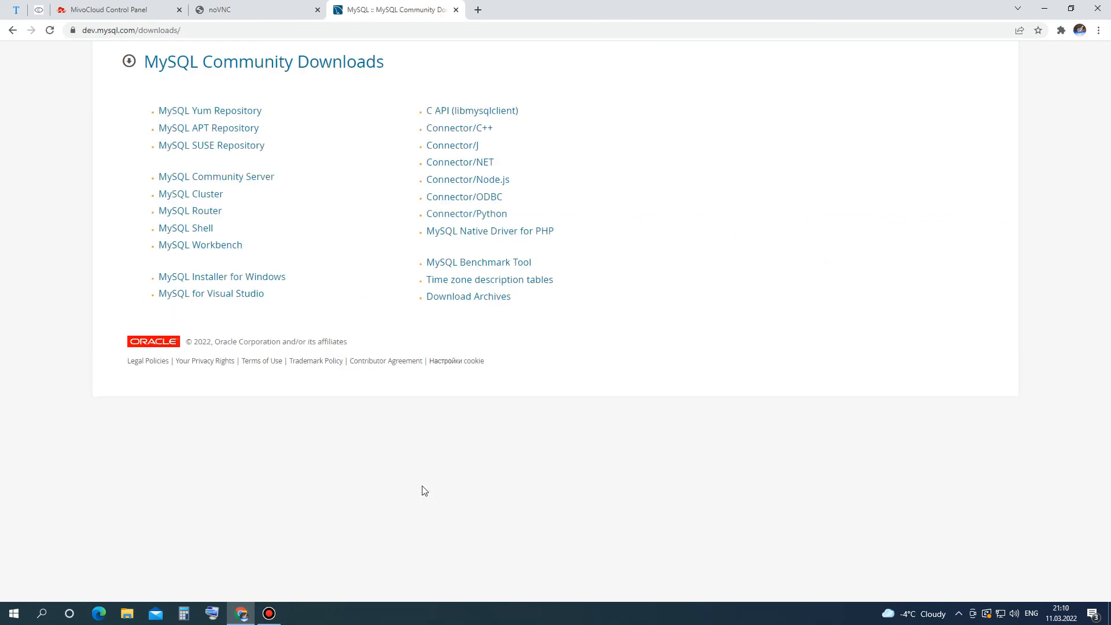
{"action": "left_click", "coordinate": [280, 283]}
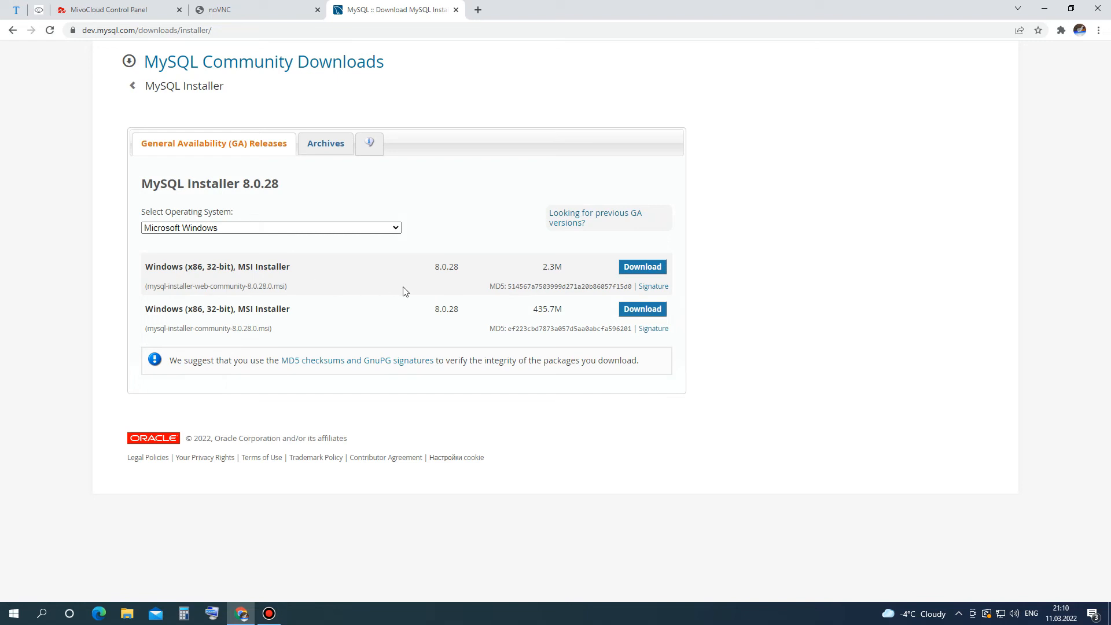
Download the 2.3M web installer without signing in, keep it, and open it.
{"action": "left_click", "coordinate": [642, 268]}
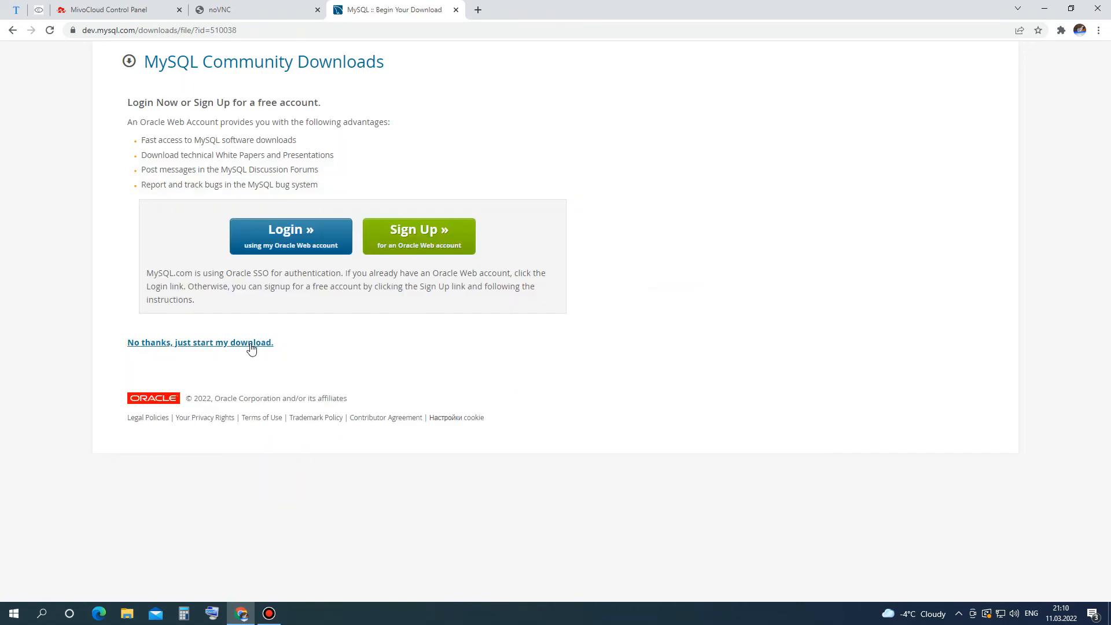
{"action": "left_click", "coordinate": [251, 343]}
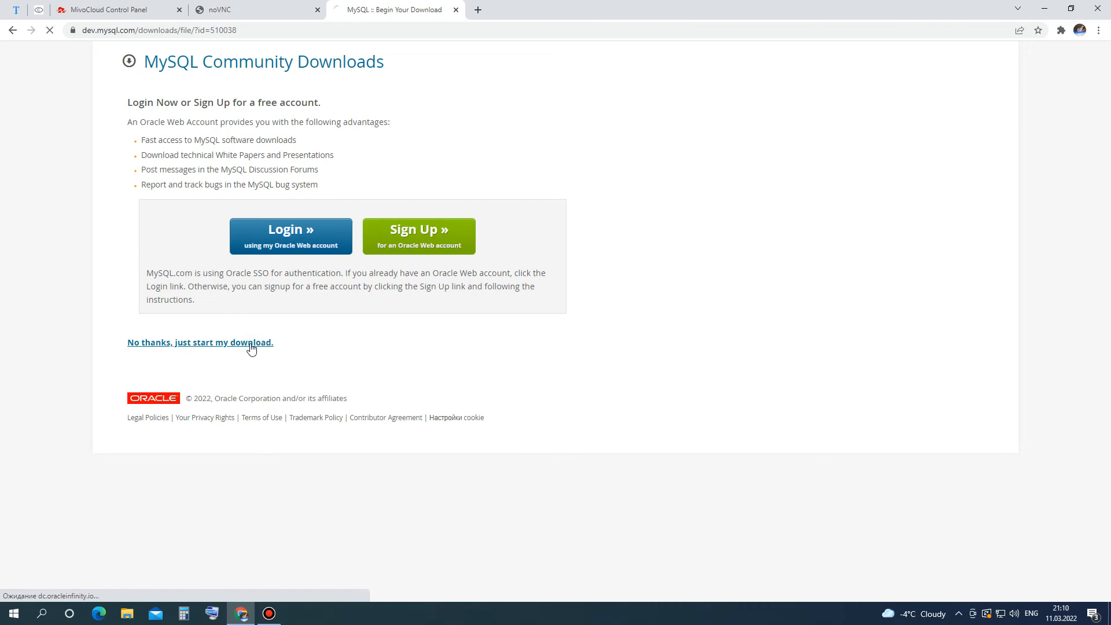
{"action": "left_click", "coordinate": [238, 586]}
{"action": "left_click", "coordinate": [74, 586]}
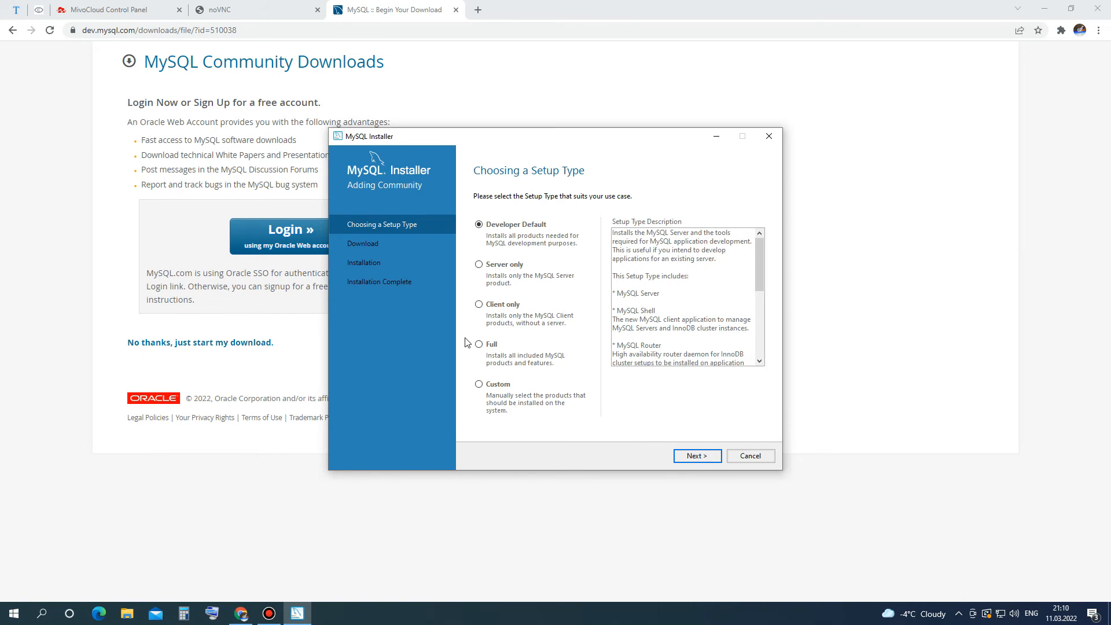
Choose the Client only setup type and download all nine listed client products.
{"action": "left_click", "coordinate": [479, 305]}
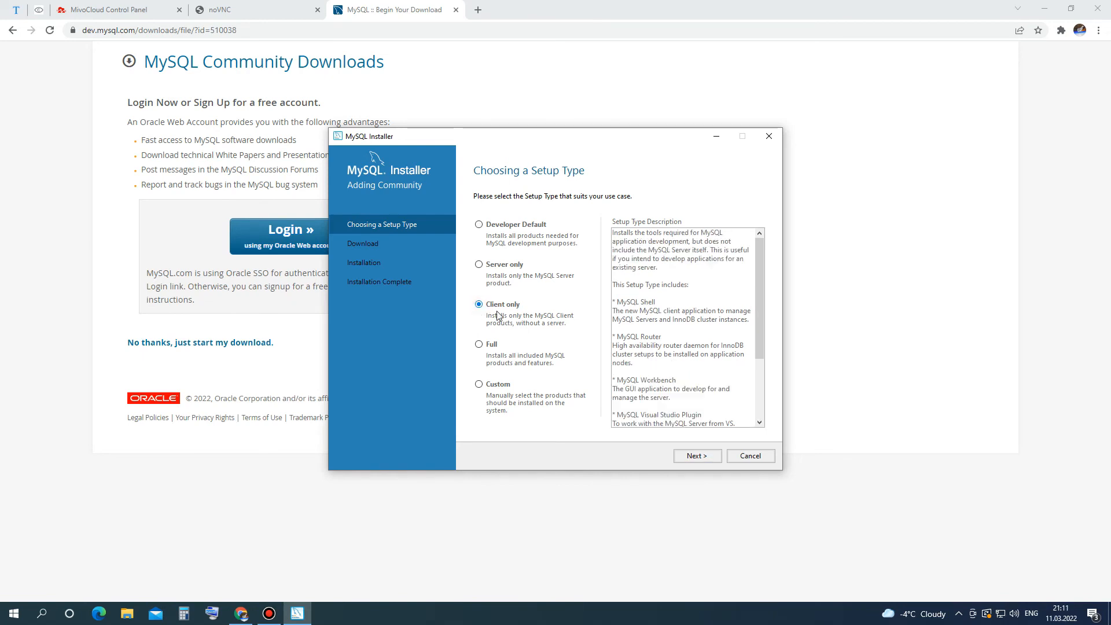
{"action": "left_click", "coordinate": [695, 456]}
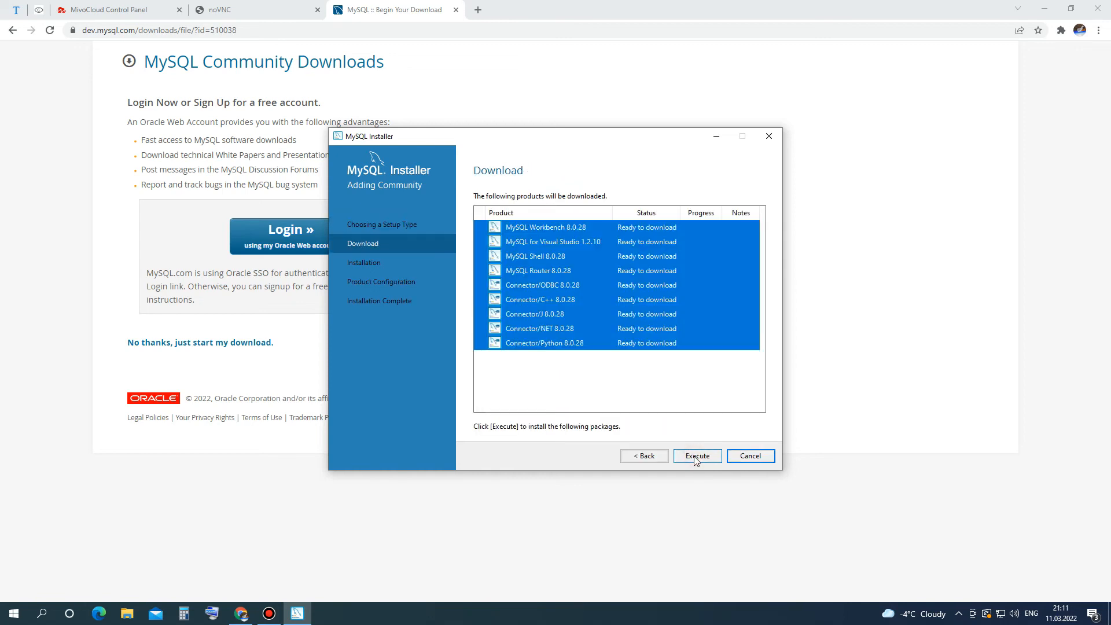
{"action": "left_click", "coordinate": [695, 456]}
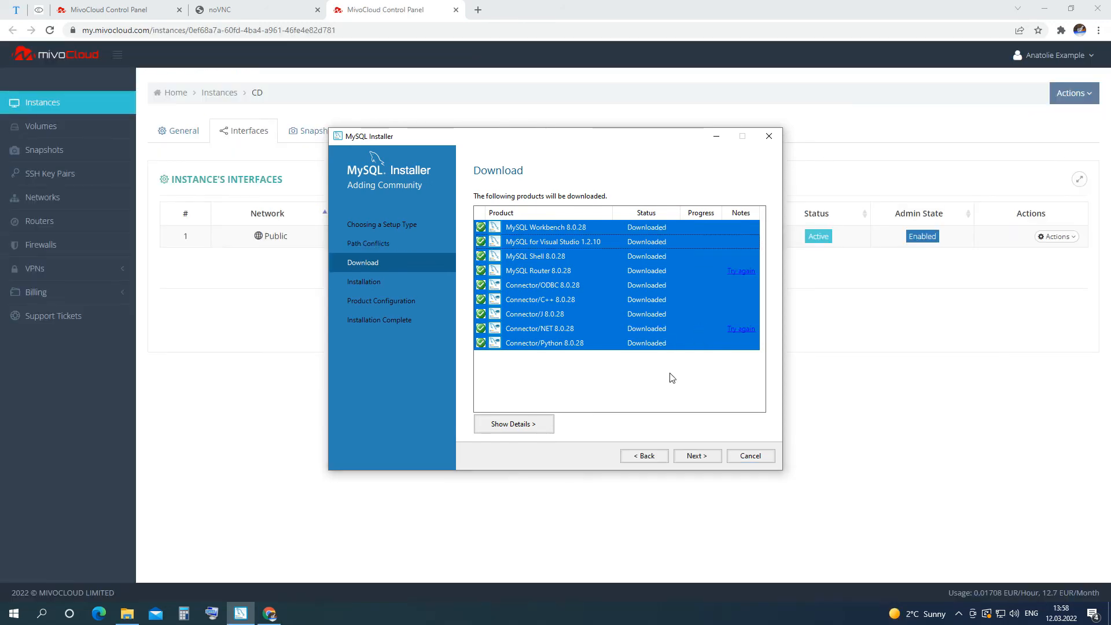
{"action": "left_click", "coordinate": [699, 456]}
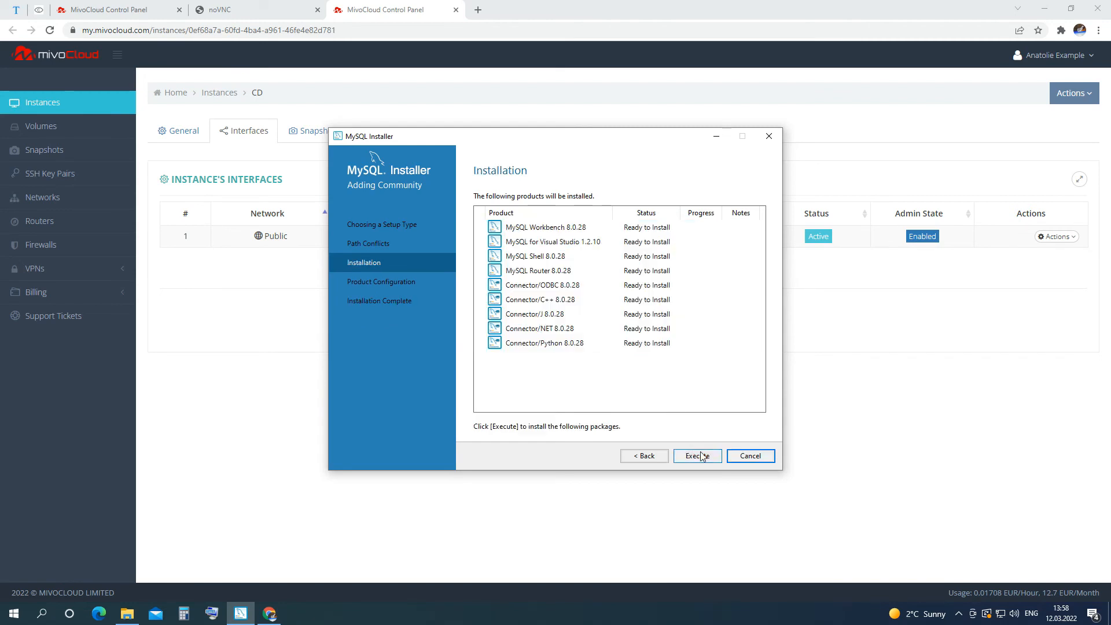
Install all nine client products and move on to configuring MySQL Router 8.0.28.
{"action": "left_click", "coordinate": [702, 457]}
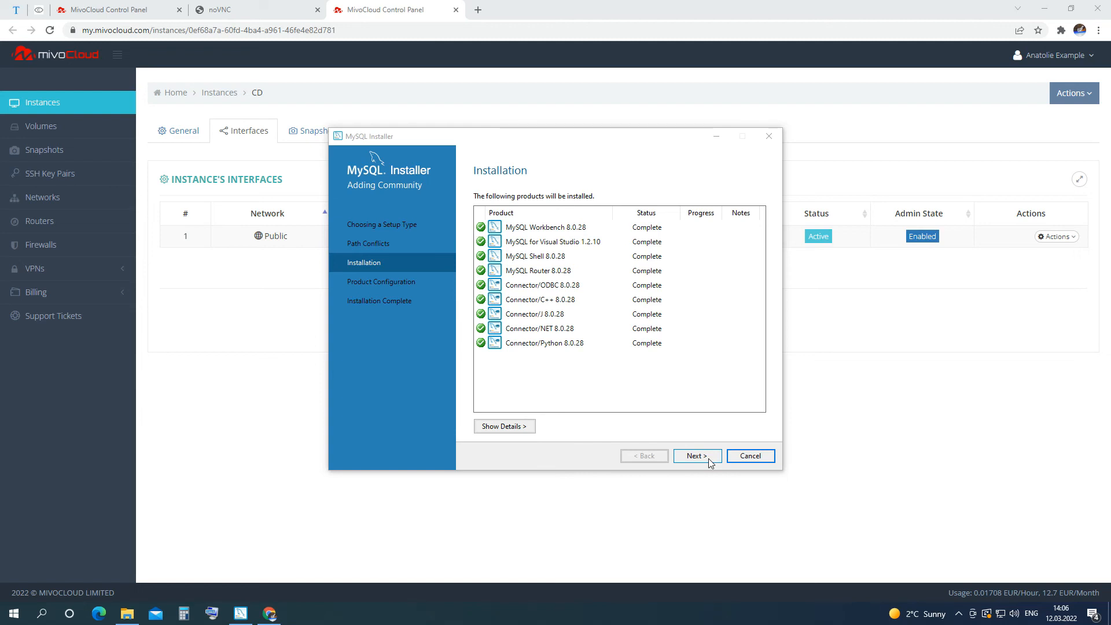
{"action": "left_click", "coordinate": [708, 458]}
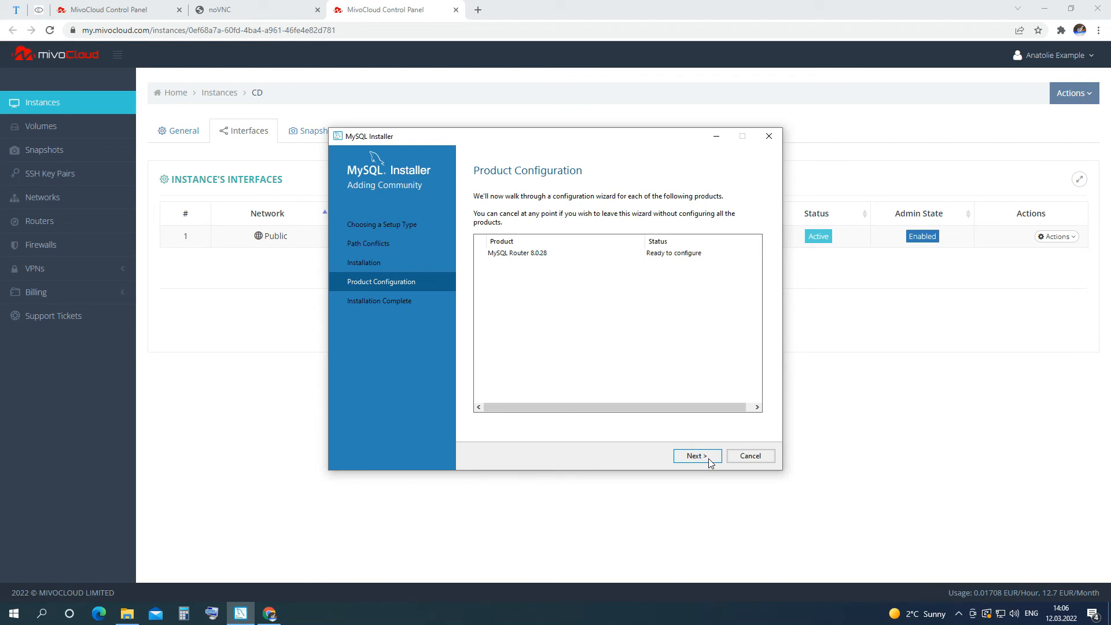
Skip the MySQL Router InnoDB Cluster bootstrap, leaving the router unconfigured.
{"action": "left_click", "coordinate": [709, 458]}
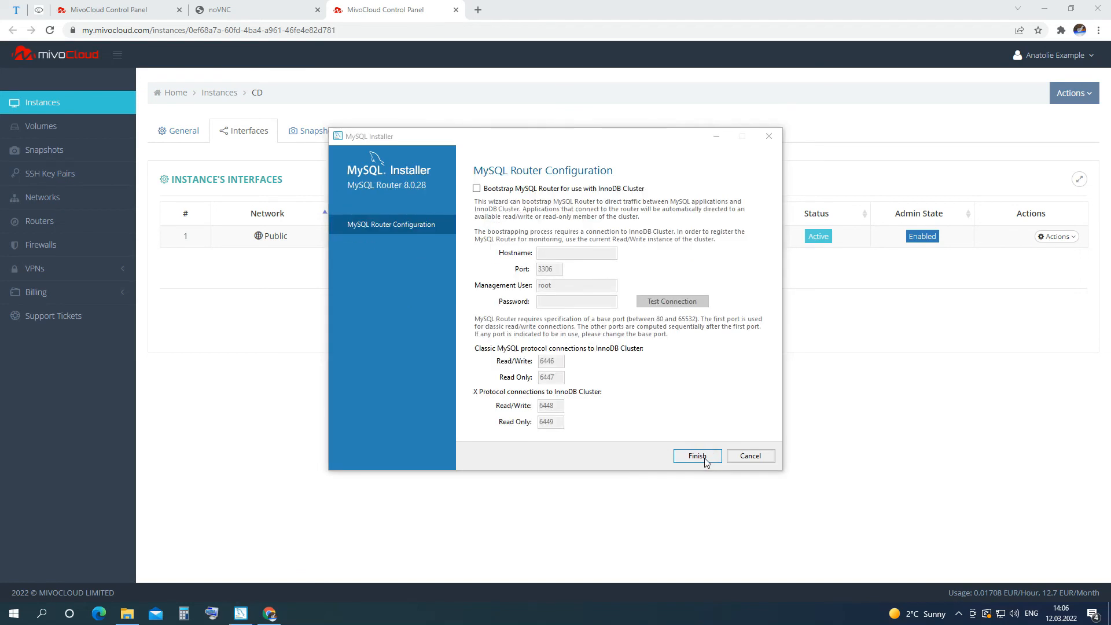
{"action": "left_click", "coordinate": [476, 189]}
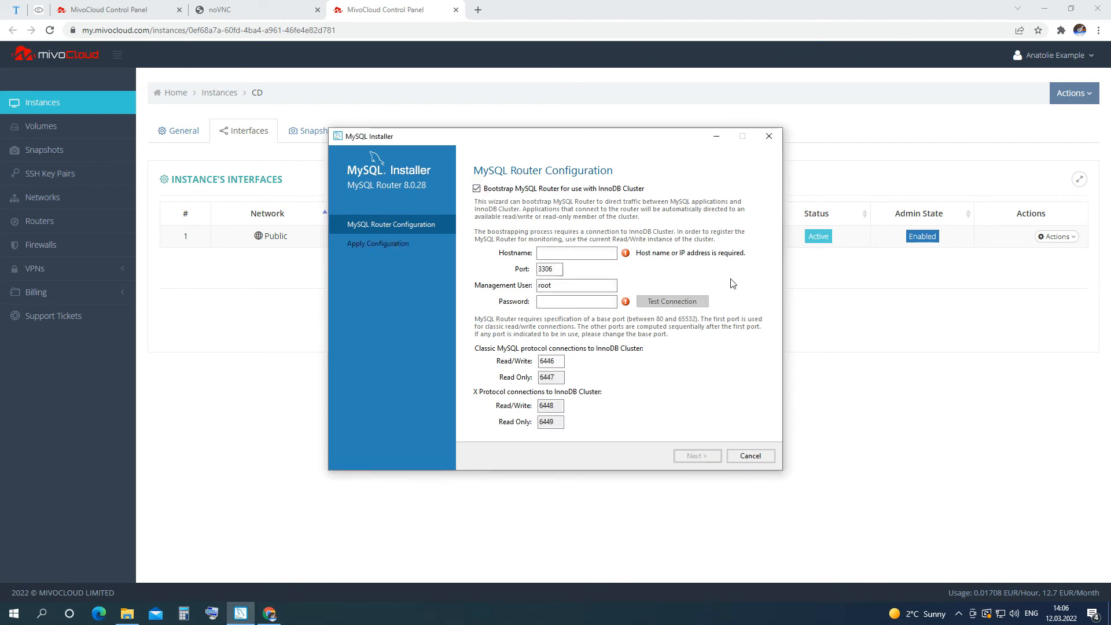
{"action": "left_click", "coordinate": [609, 255]}
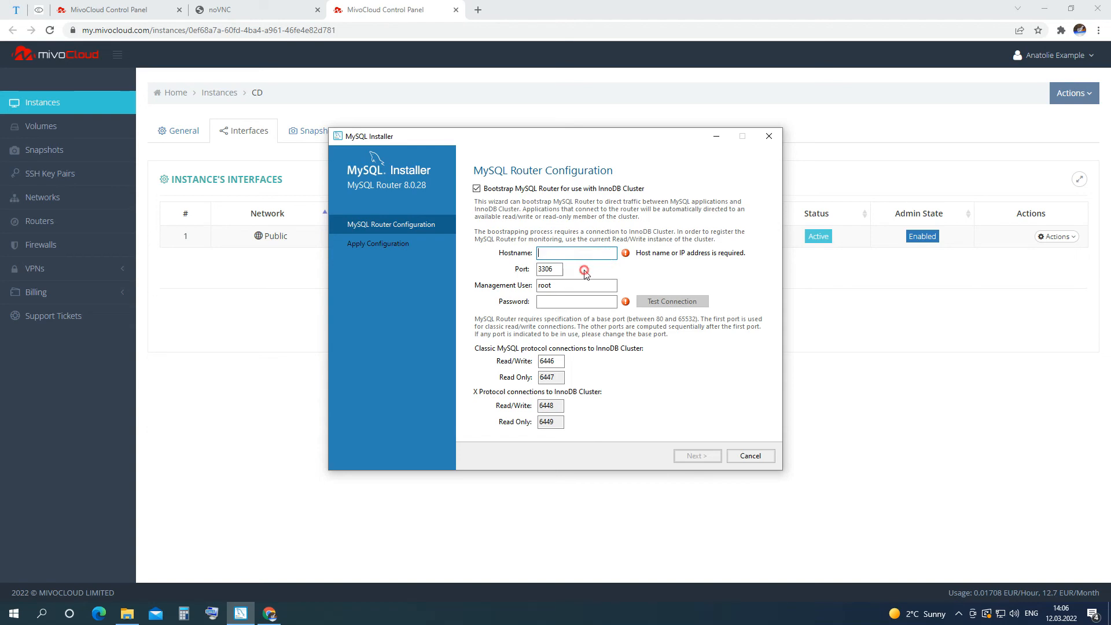
{"action": "left_click", "coordinate": [561, 270]}
{"action": "left_click", "coordinate": [568, 282]}
{"action": "left_click", "coordinate": [574, 301]}
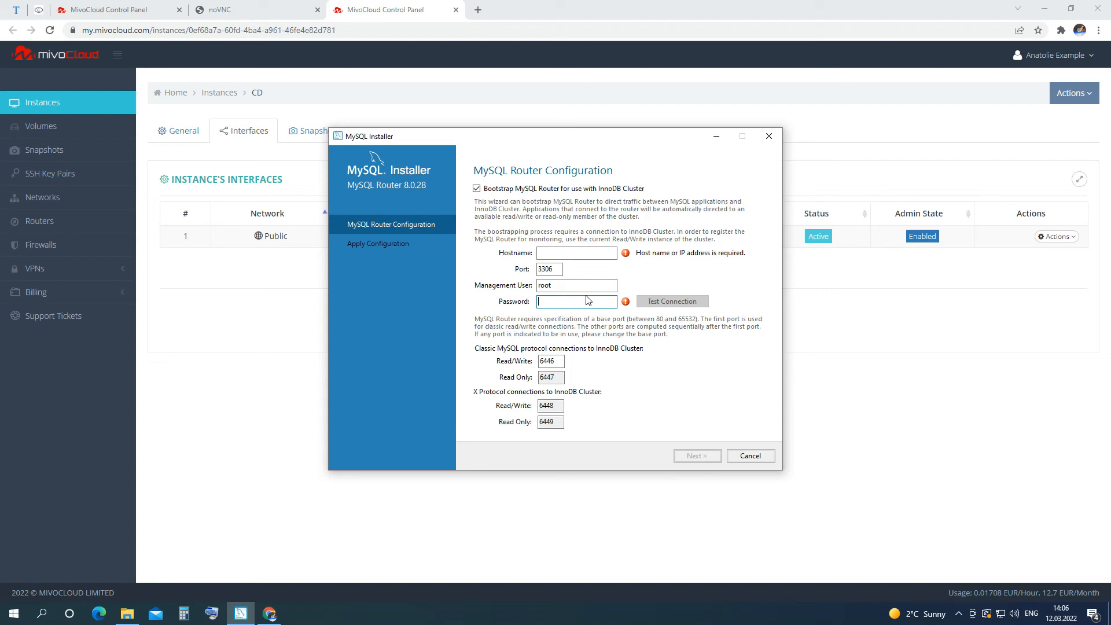
{"action": "left_click", "coordinate": [476, 188]}
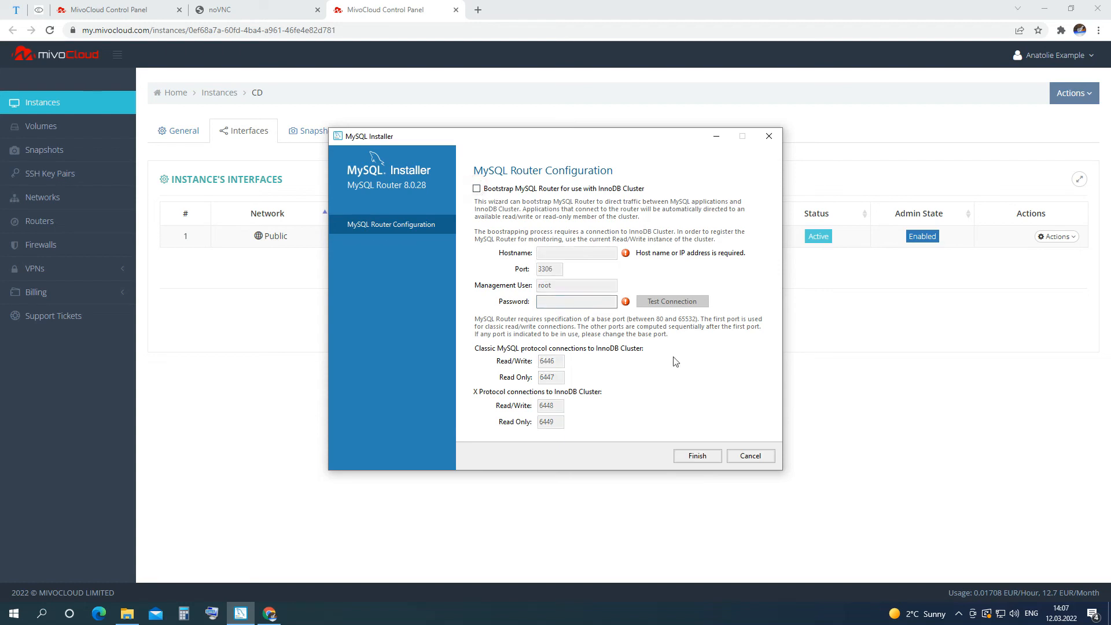
{"action": "left_click", "coordinate": [698, 455]}
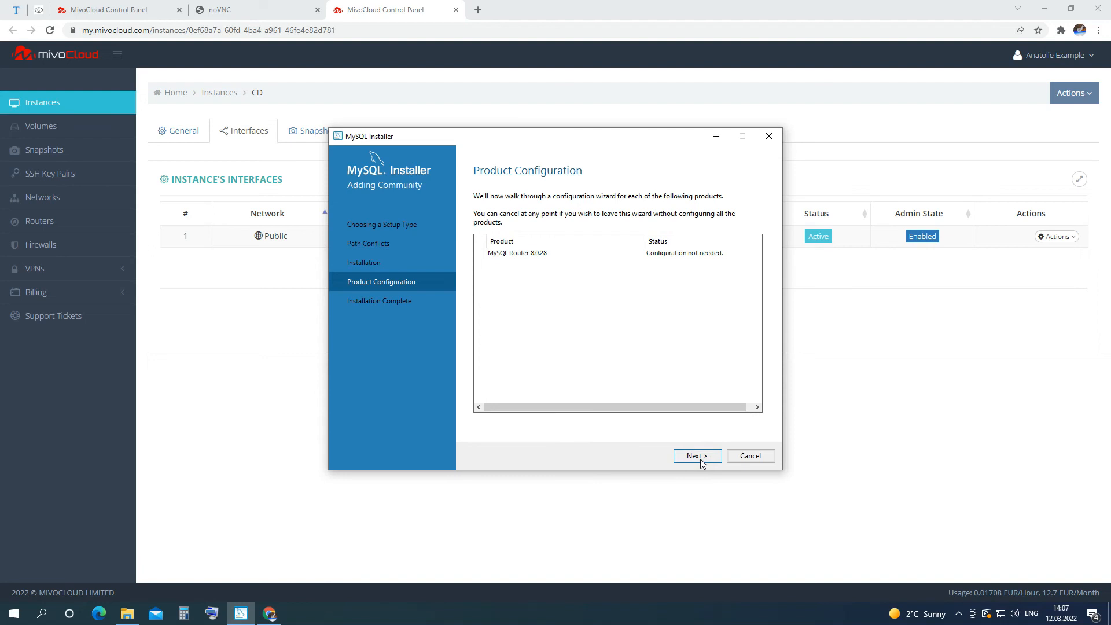
Finish the installer with Start MySQL Shell unticked so only Workbench launches.
{"action": "left_click", "coordinate": [701, 460]}
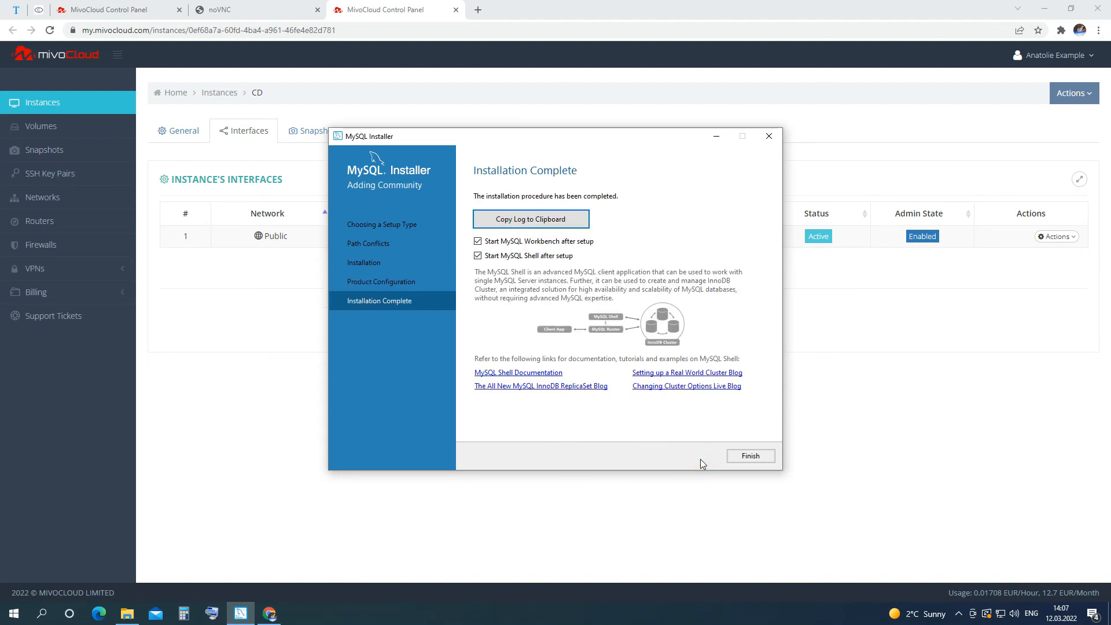
{"action": "left_click", "coordinate": [511, 257]}
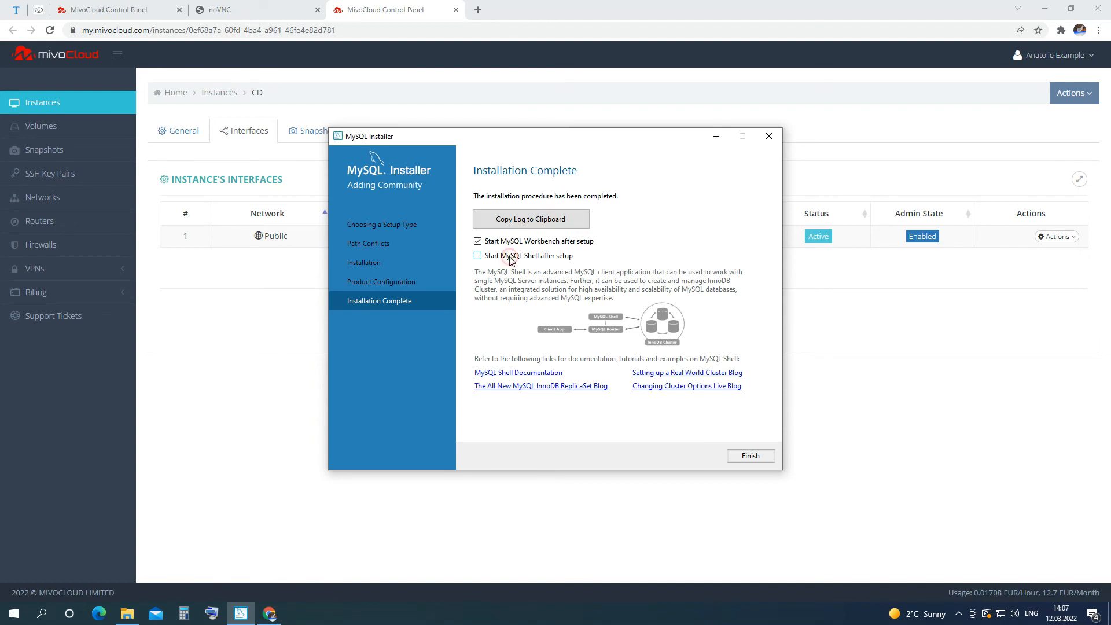
{"action": "left_click", "coordinate": [749, 456]}
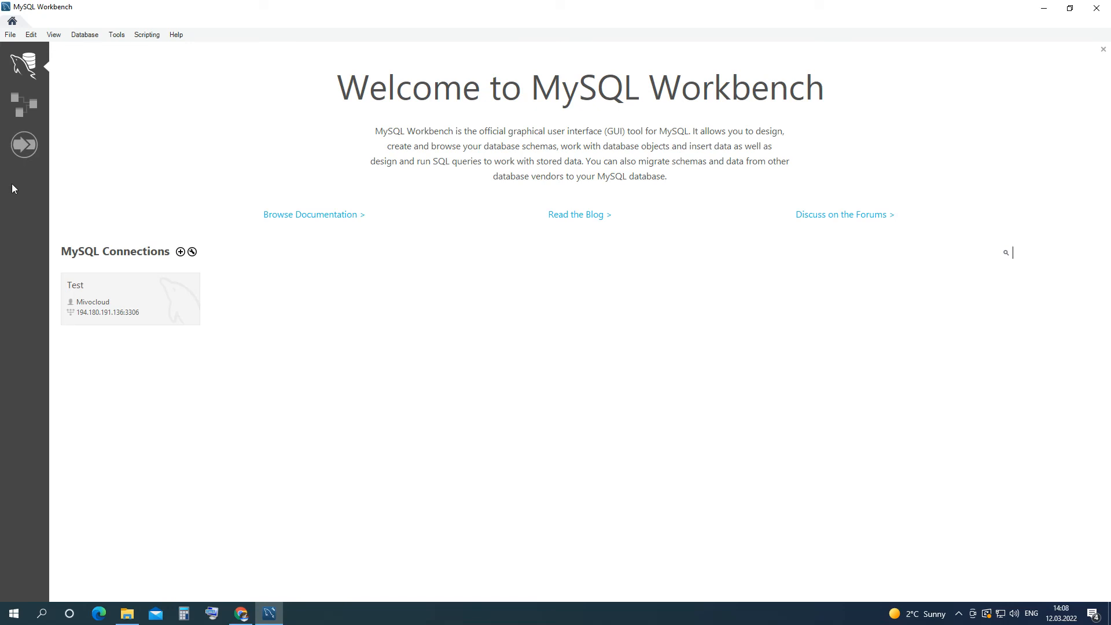
Delete the saved Test connection tile from the Workbench welcome screen.
{"action": "left_click", "coordinate": [143, 293]}
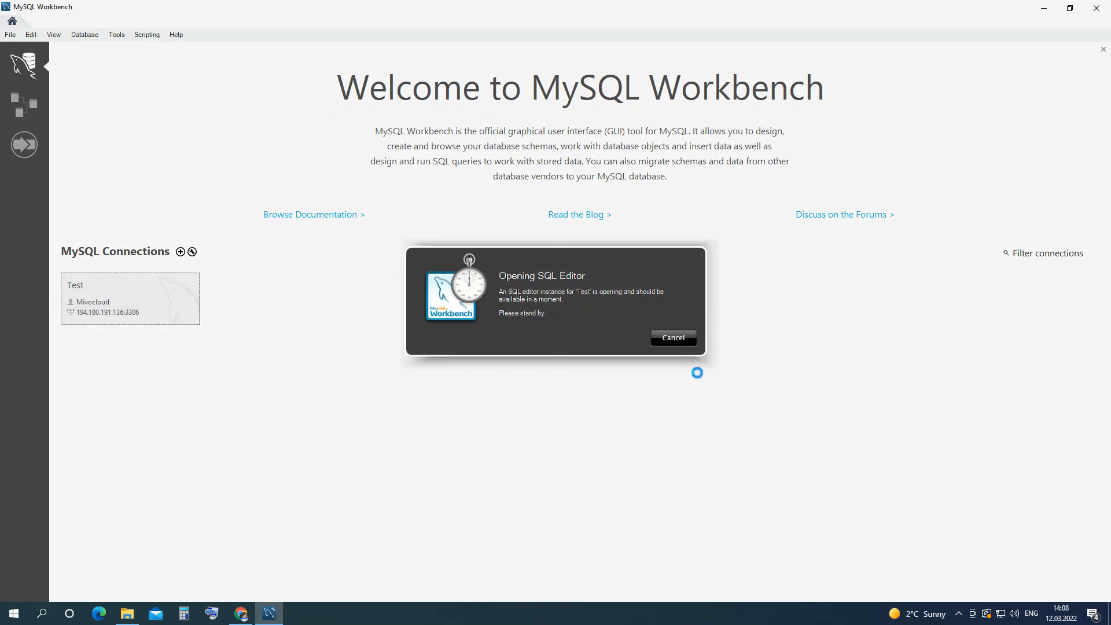
{"action": "left_click", "coordinate": [674, 338]}
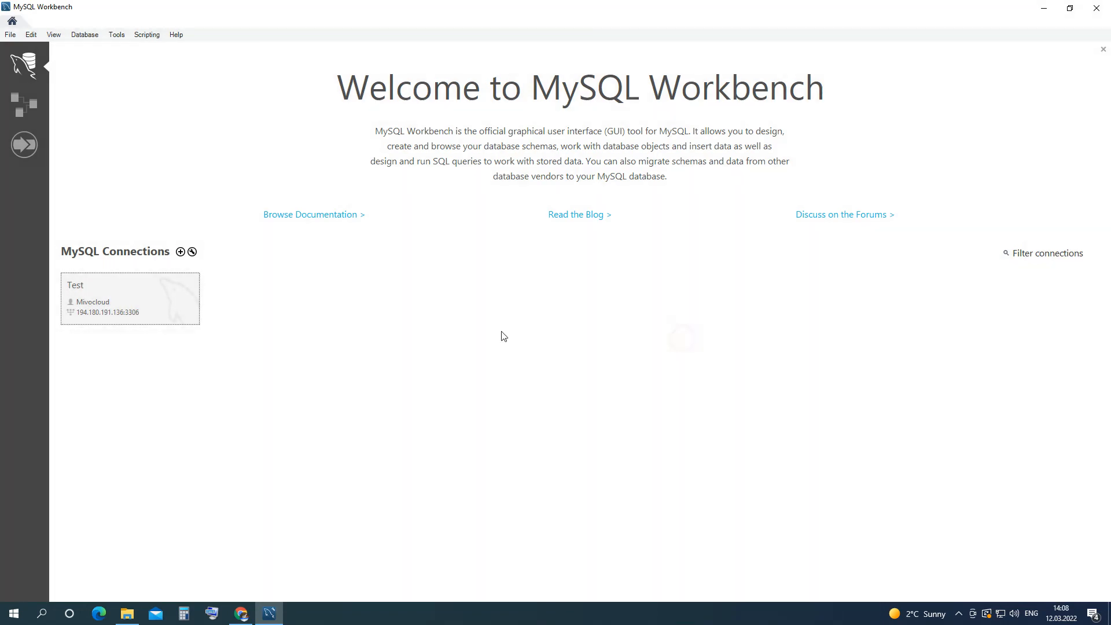
{"action": "right_click", "coordinate": [194, 295]}
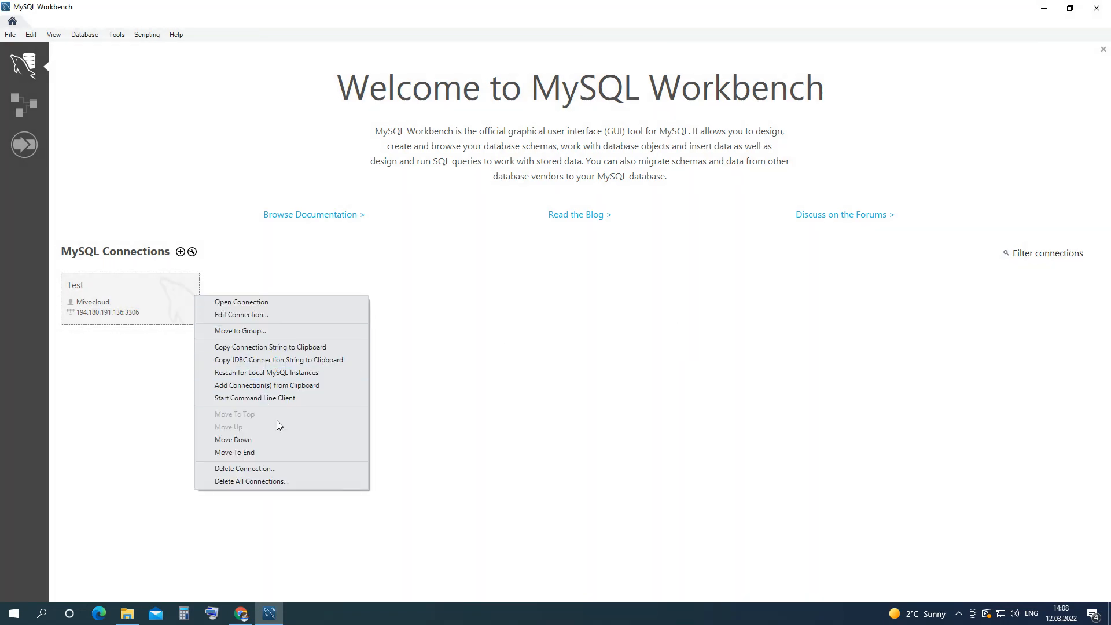
{"action": "left_click", "coordinate": [271, 473]}
{"action": "left_click", "coordinate": [580, 316]}
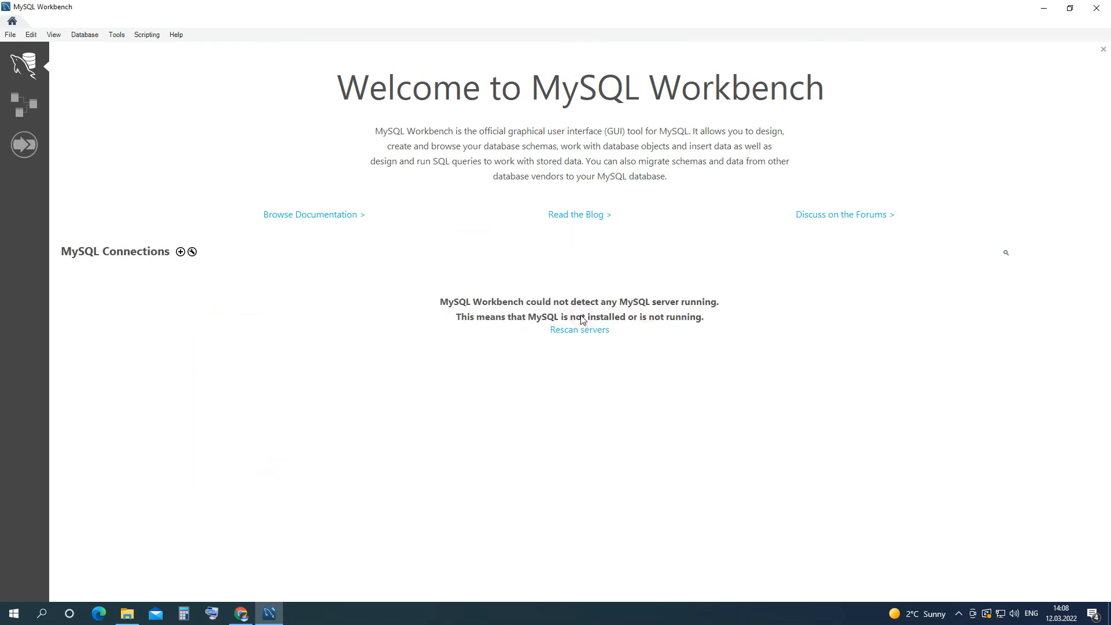
{"action": "left_click", "coordinate": [181, 252]}
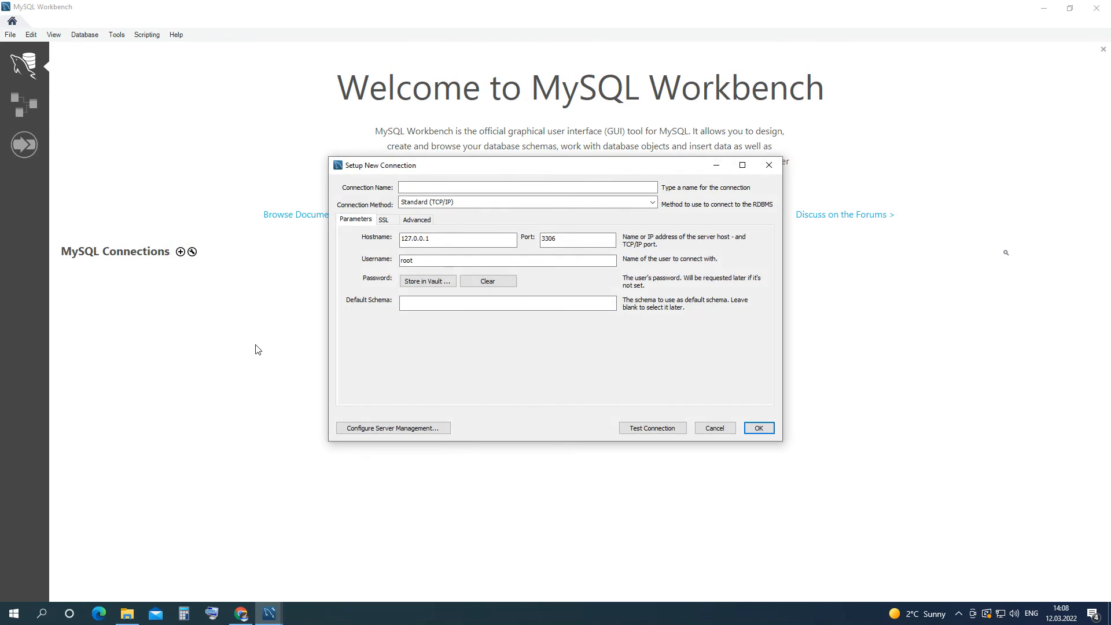
Name the connection 'Test' and paste the server's IPv4 194.180.191.155 as its hostname.
{"action": "left_click", "coordinate": [484, 186]}
{"action": "type", "text": "Test"}
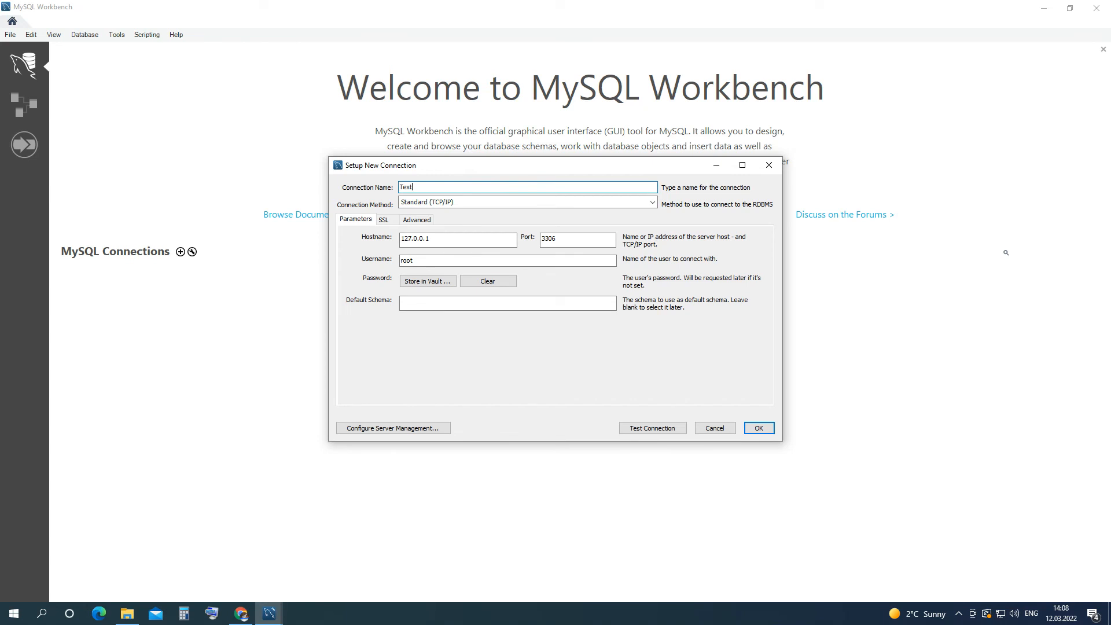
{"action": "left_click", "coordinate": [472, 235]}
{"action": "double_click", "coordinate": [431, 236]}
{"action": "left_click", "coordinate": [435, 238]}
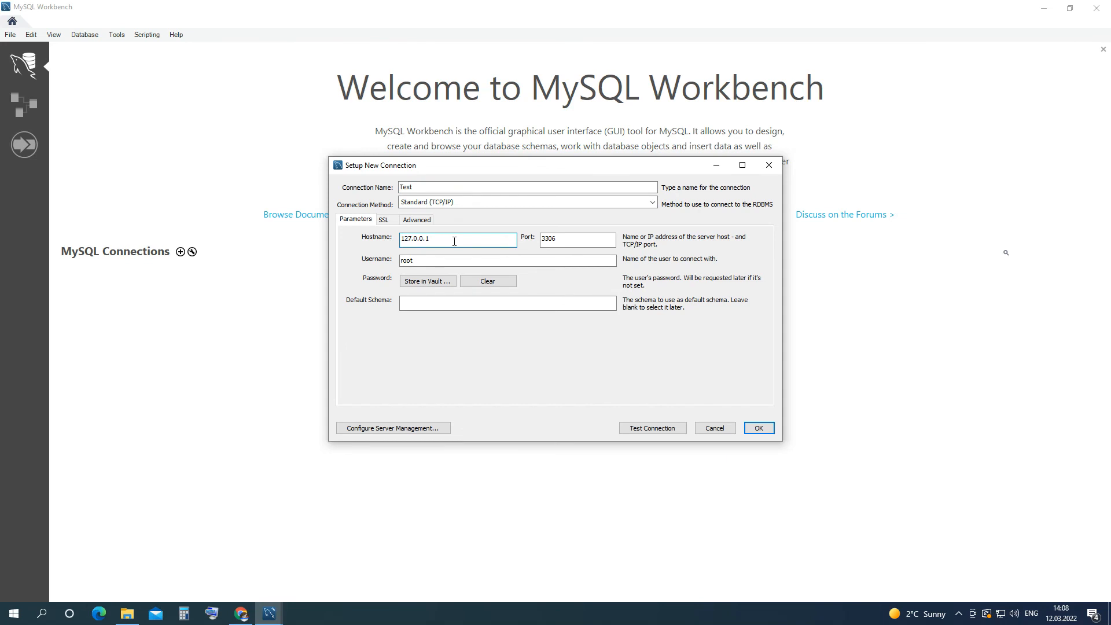
{"action": "left_click", "coordinate": [247, 618]}
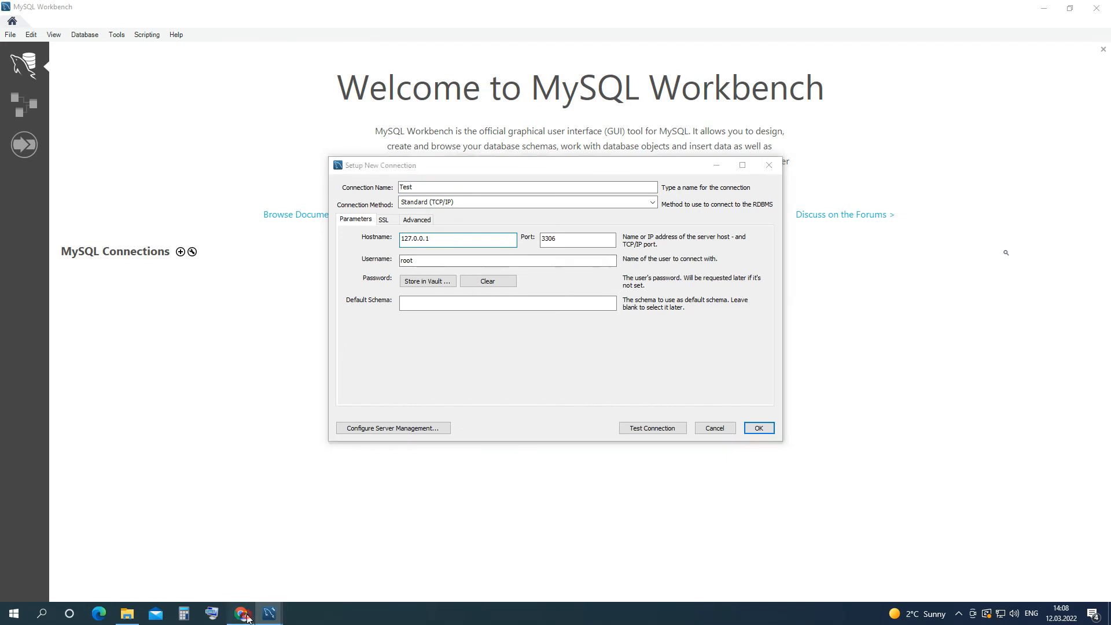
{"action": "left_click_drag", "start_coordinate": [438, 244], "coordinate": [369, 237]}
{"action": "key", "text": "ctrl+c"}
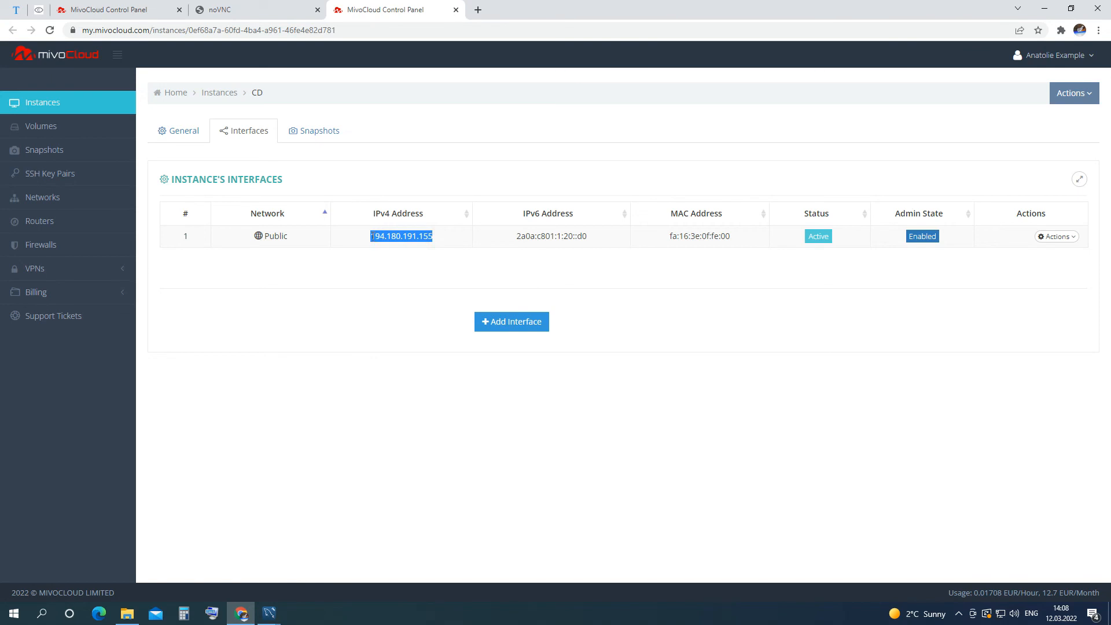
{"action": "left_click", "coordinate": [269, 614]}
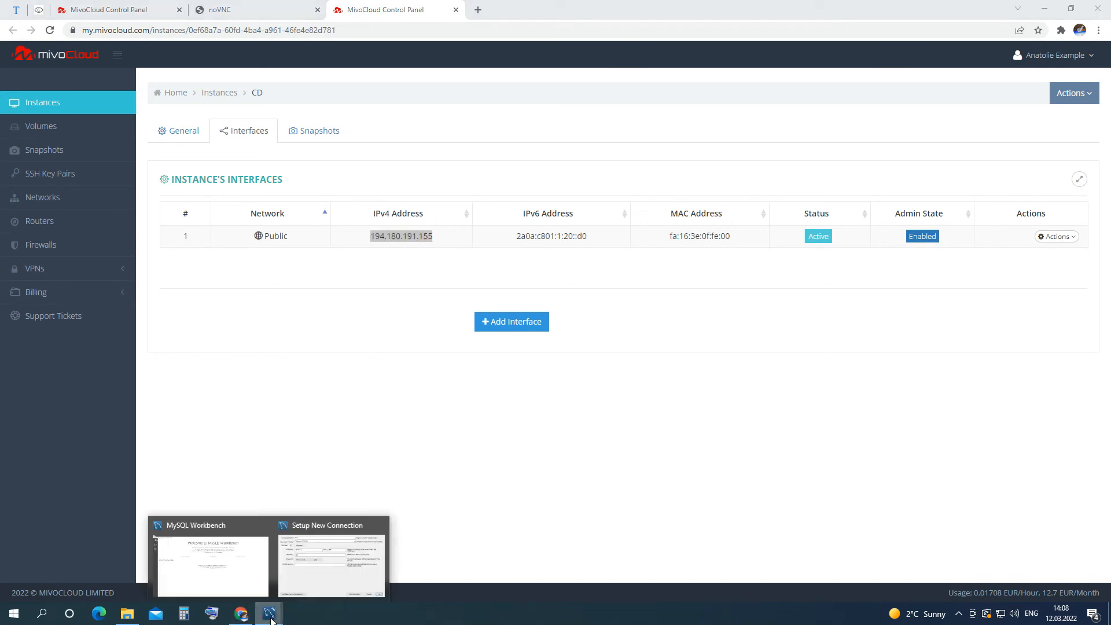
{"action": "left_click", "coordinate": [325, 569]}
{"action": "key", "text": "ctrl+a"}
{"action": "key", "text": "ctrl+v"}
Set the username to Mivocloud and store the account password in the vault.
{"action": "left_click", "coordinate": [473, 260]}
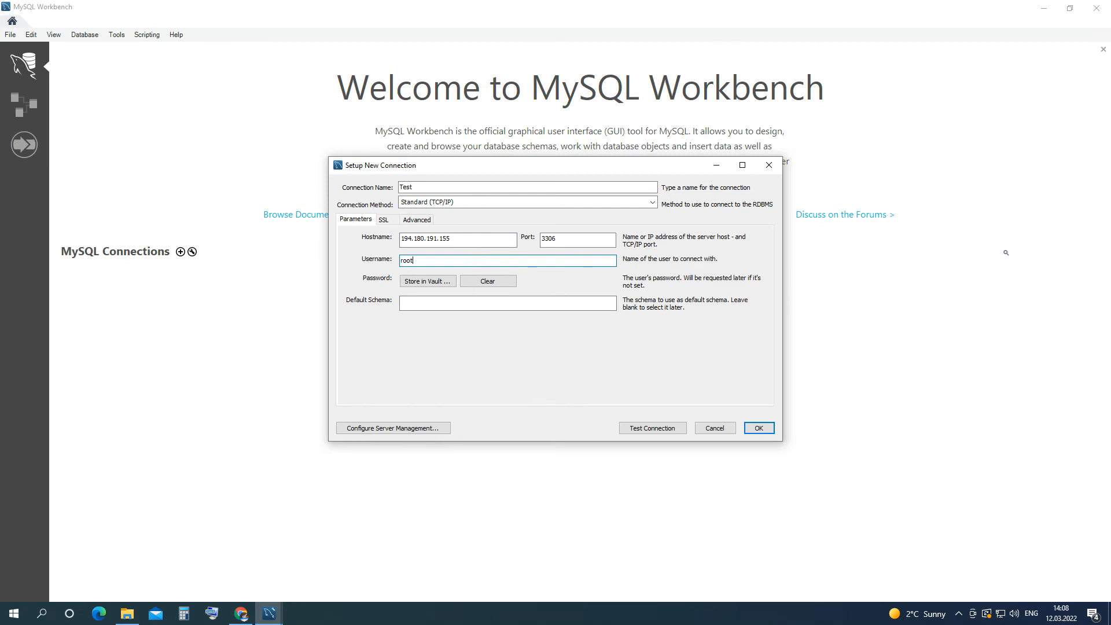
{"action": "key", "text": "BackSpace"}
{"action": "key", "text": "BackSpace"}
{"action": "key", "text": "BackSpace"}
{"action": "key", "text": "BackSpace"}
{"action": "type", "text": "Mivocloud"}
{"action": "left_click", "coordinate": [445, 281]}
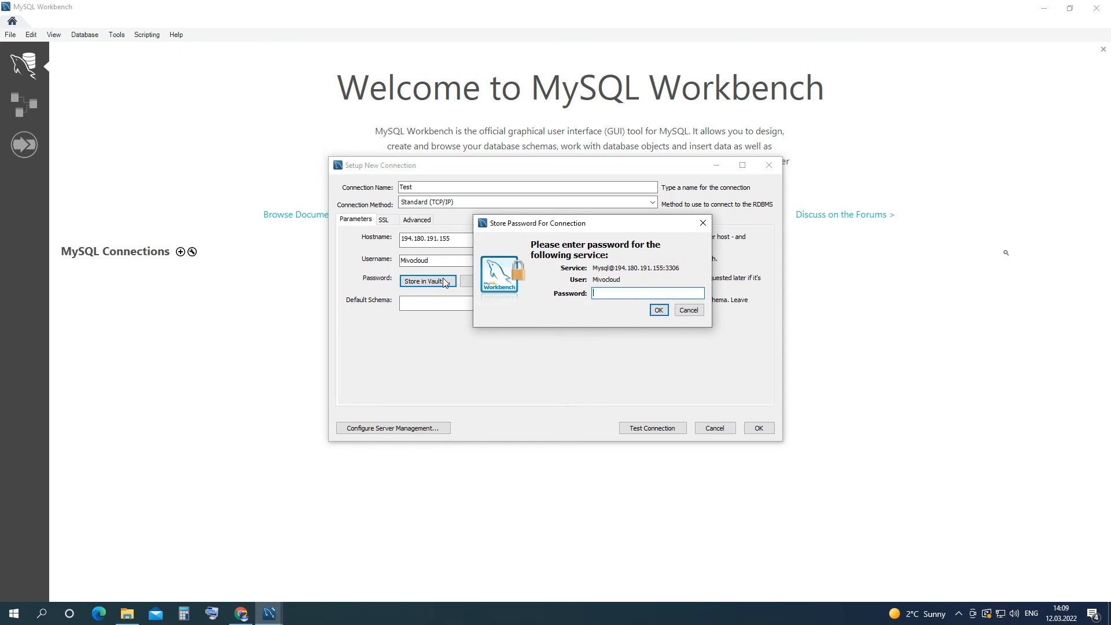
{"action": "type", "text": "****"}
{"action": "left_click", "coordinate": [658, 310]}
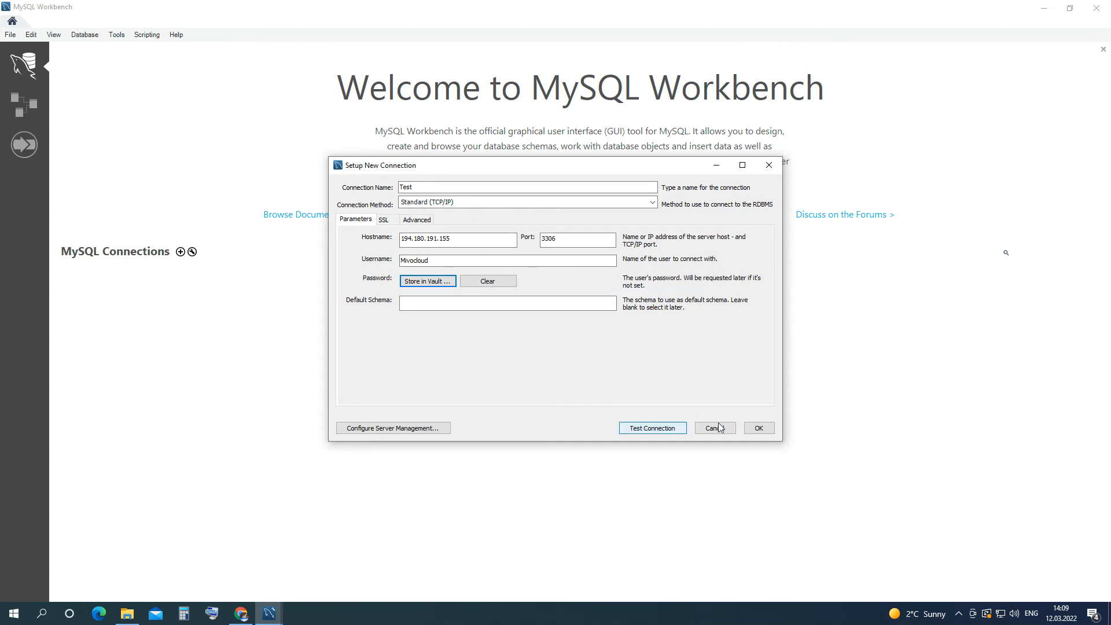
Test the connection successfully, then save the Test connection.
{"action": "left_click", "coordinate": [666, 426]}
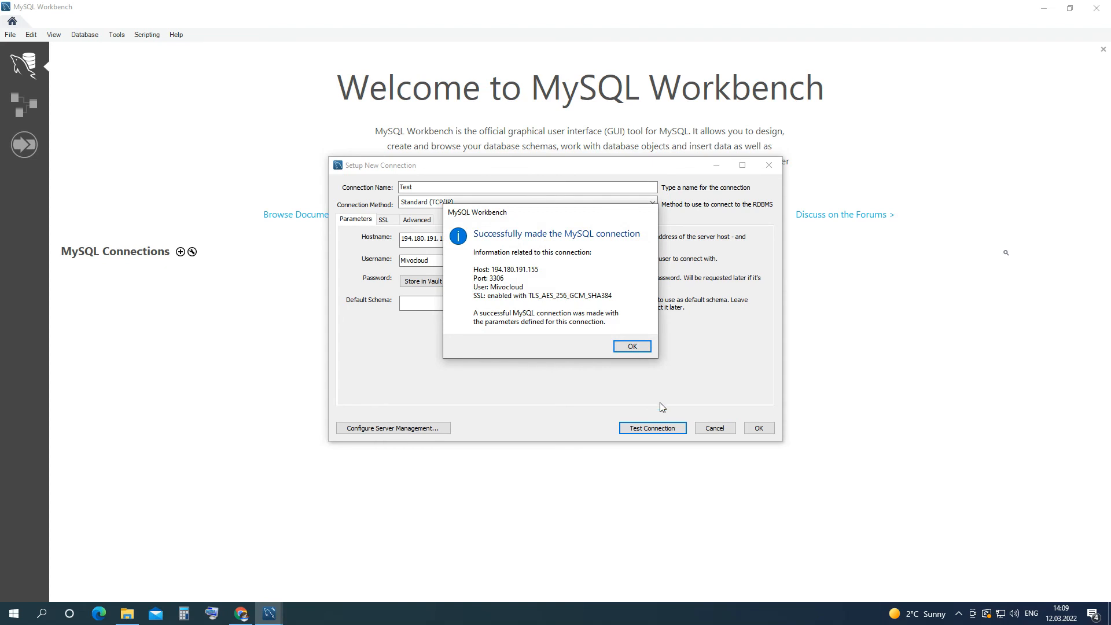
{"action": "left_click", "coordinate": [639, 348]}
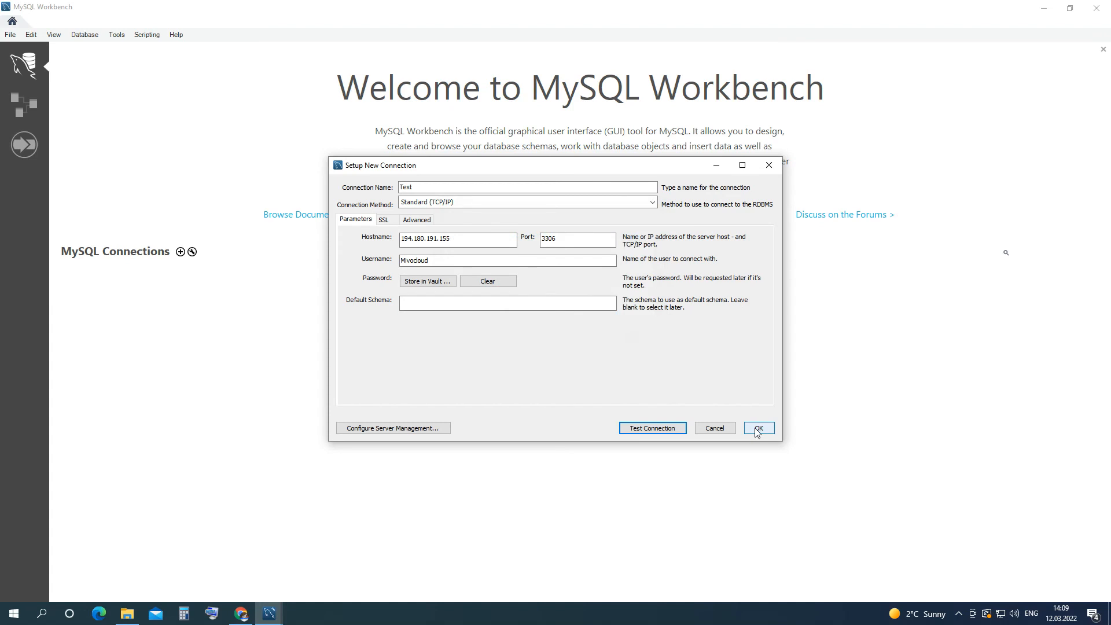
{"action": "left_click", "coordinate": [758, 428]}
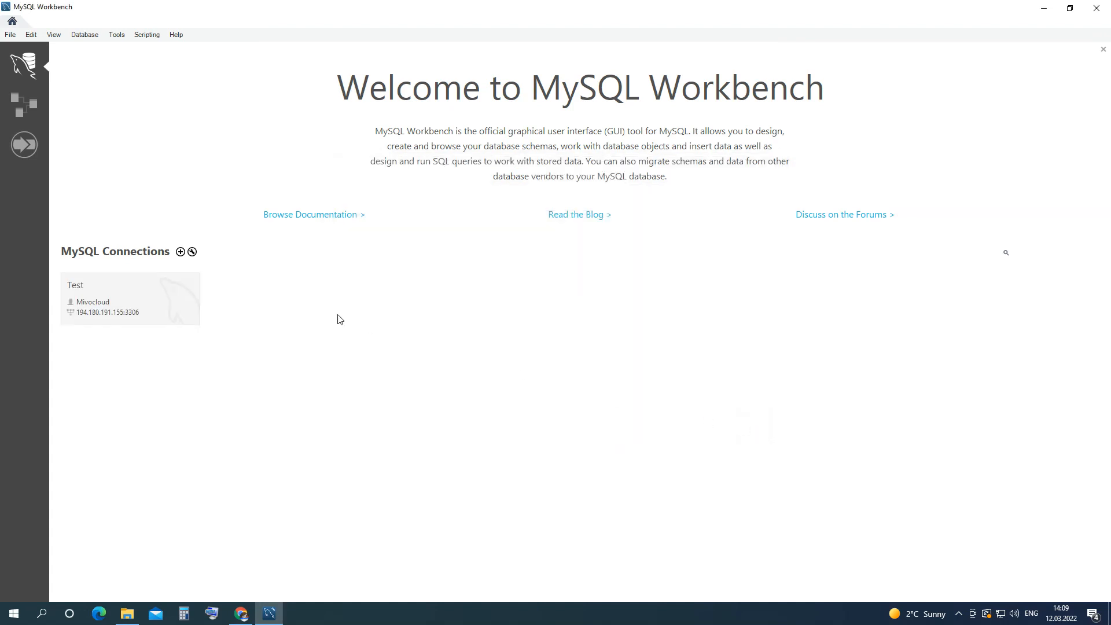
Open the Test connection and execute 'select 2 from dual' in Query 1, toggling the output panel.
{"action": "left_click", "coordinate": [144, 293]}
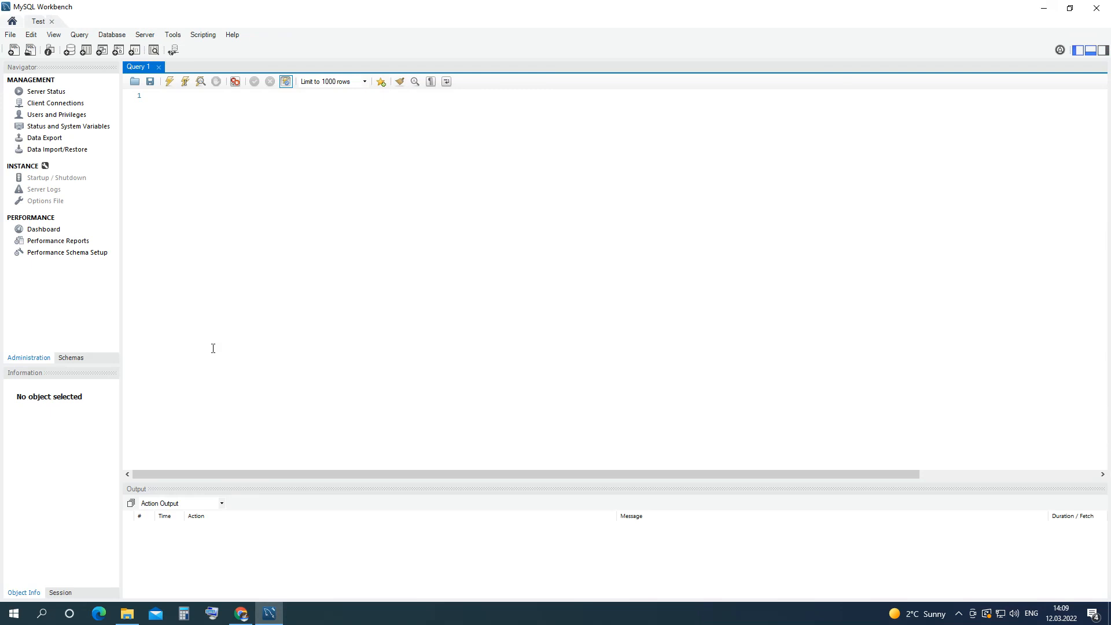
{"action": "left_click", "coordinate": [290, 103]}
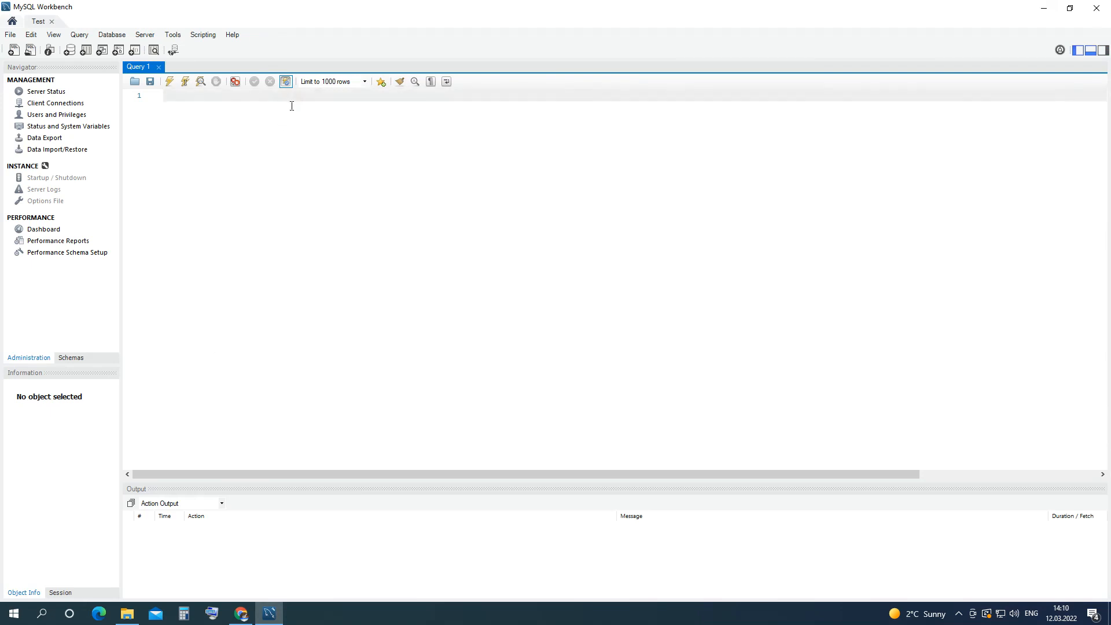
{"action": "type", "text": "select"}
{"action": "type", "text": "2 from dual"}
{"action": "left_click", "coordinate": [170, 81]}
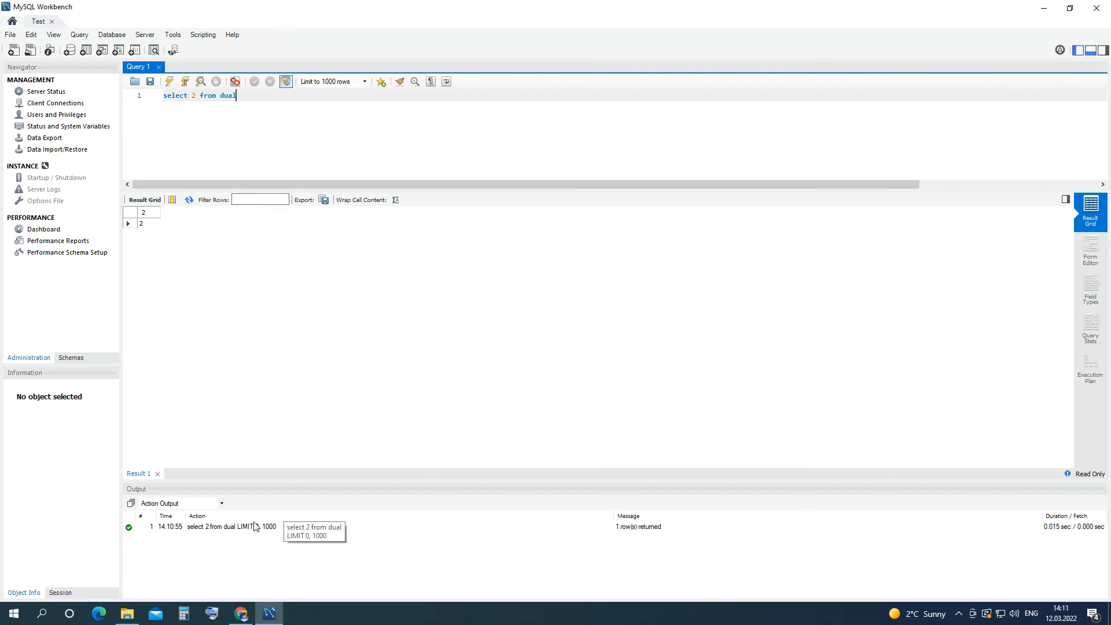
{"action": "left_click", "coordinate": [1091, 51]}
{"action": "left_click", "coordinate": [1091, 52]}
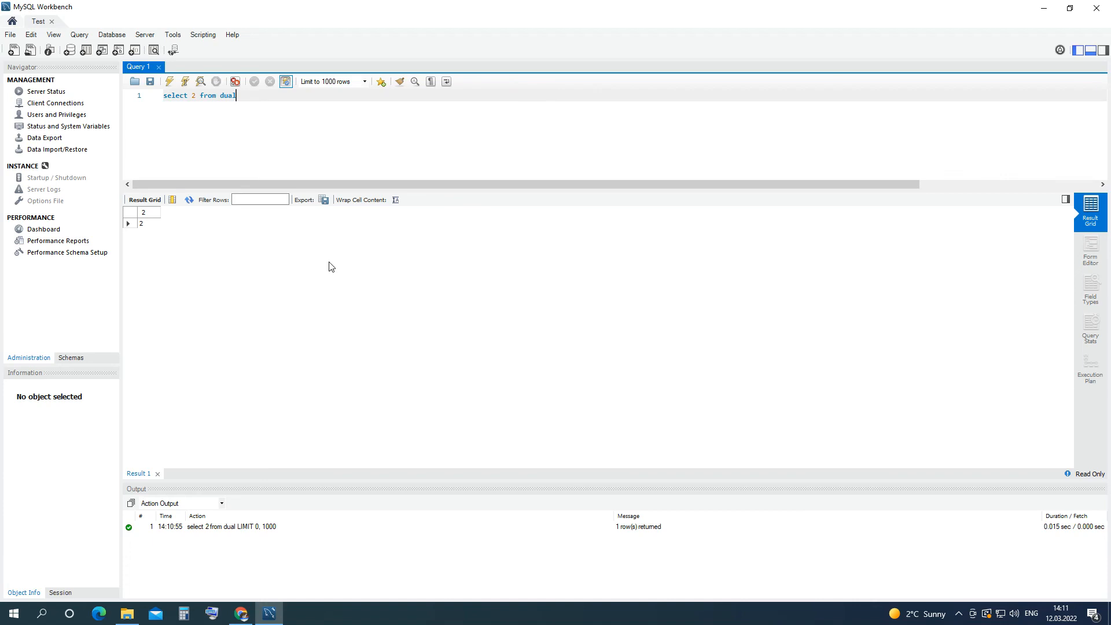
Open Server Status, refresh it, and scroll through the MySQL 8.0.28 server details.
{"action": "left_click", "coordinate": [56, 93]}
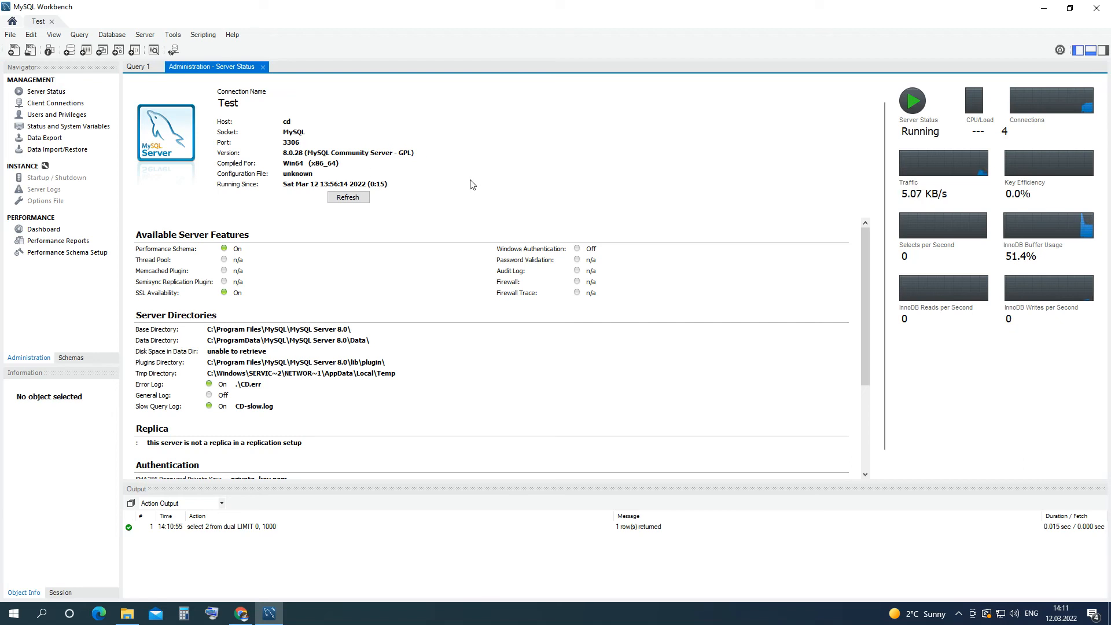
{"action": "left_click", "coordinate": [366, 200]}
{"action": "scroll", "coordinate": [491, 298], "scroll_direction": "down", "scroll_amount": 5}
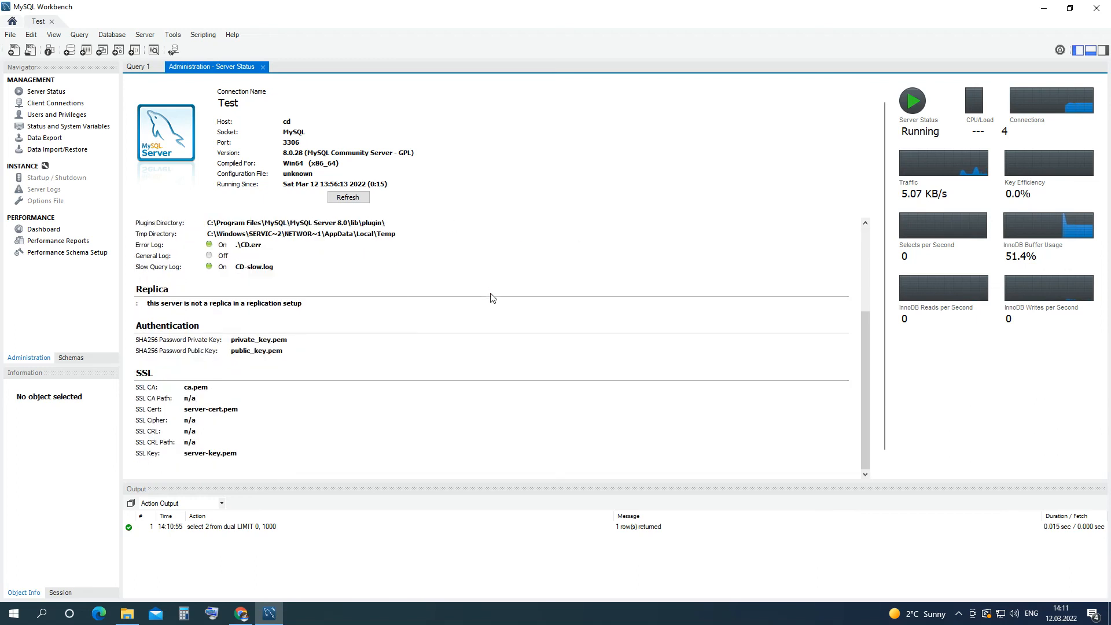
{"action": "scroll", "coordinate": [491, 298], "scroll_direction": "up", "scroll_amount": 3}
{"action": "scroll", "coordinate": [490, 297], "scroll_direction": "up", "scroll_amount": 1}
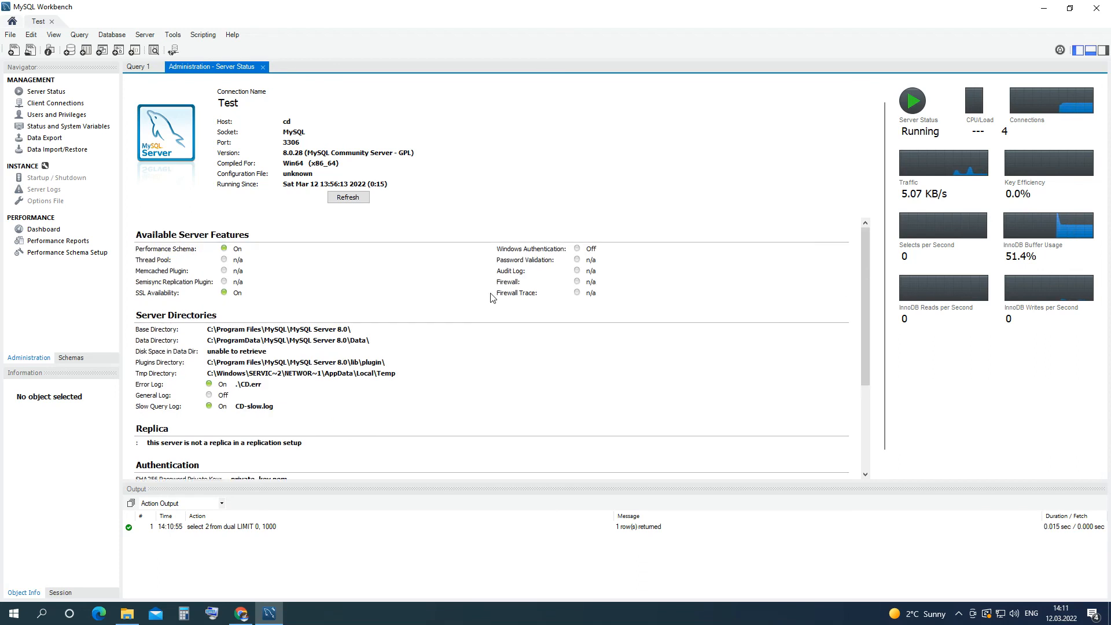
Review the Client Connections list, then switch to Users and Privileges.
{"action": "left_click", "coordinate": [77, 107]}
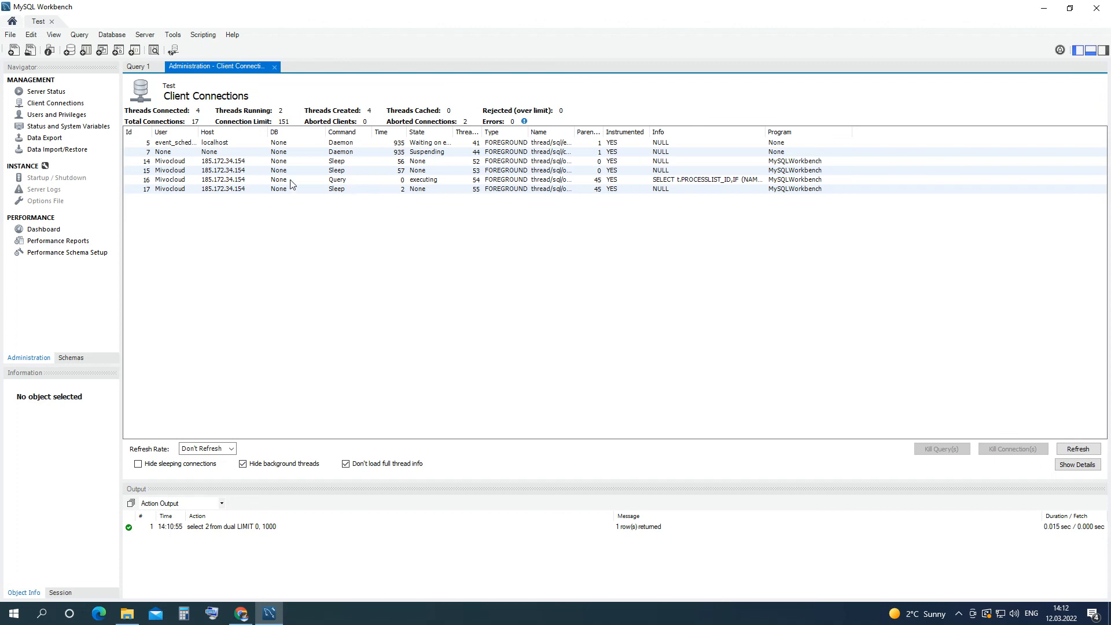
{"action": "left_click", "coordinate": [60, 118]}
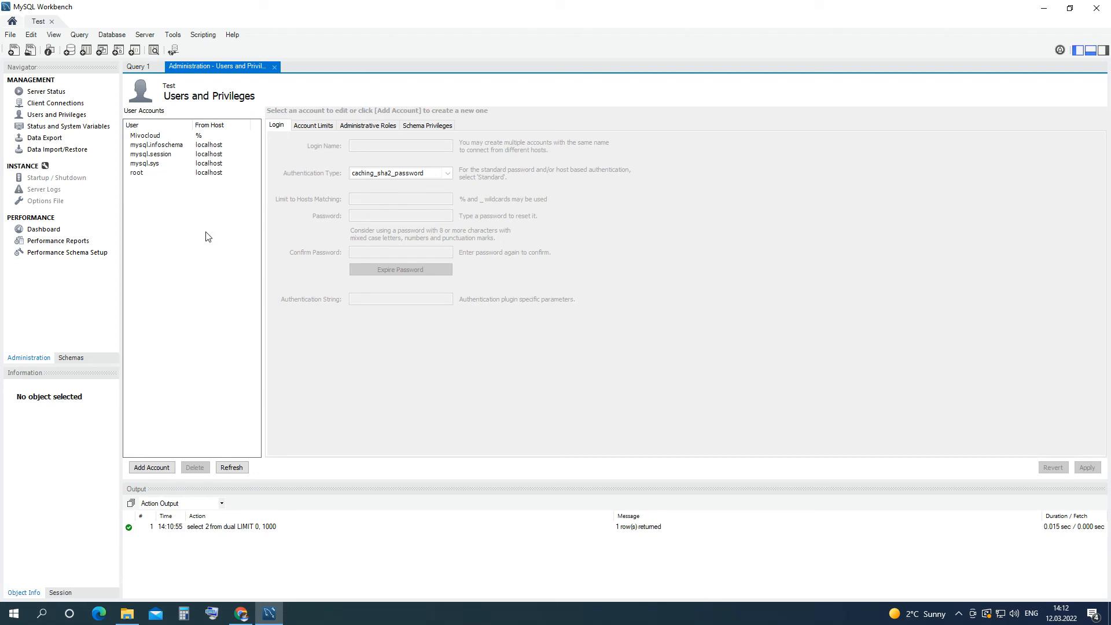
Add a newuser account for host % with a confirmed password and Standard authentication, apply it, and view Account Limits.
{"action": "left_click", "coordinate": [151, 468]}
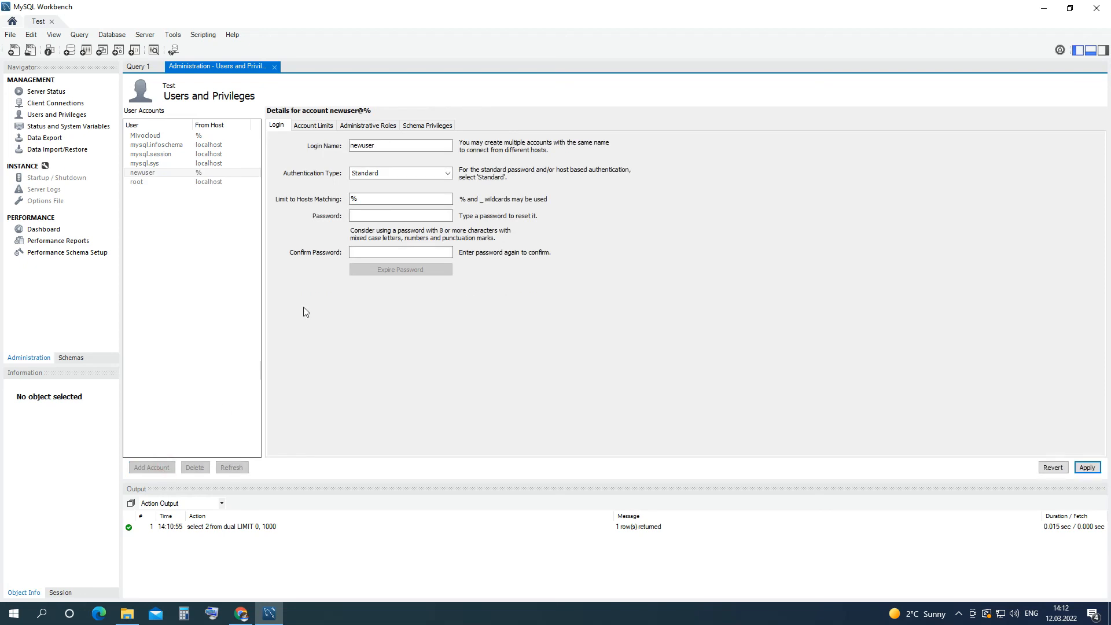
{"action": "left_click", "coordinate": [372, 216]}
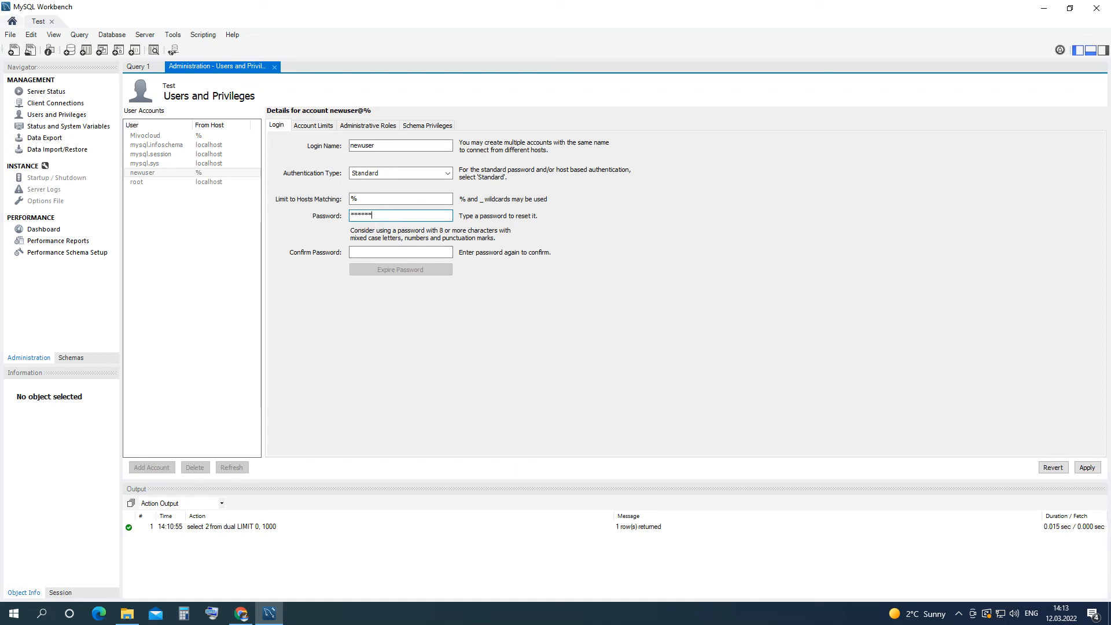
{"action": "type", "text": "**"}
{"action": "key", "text": "Tab"}
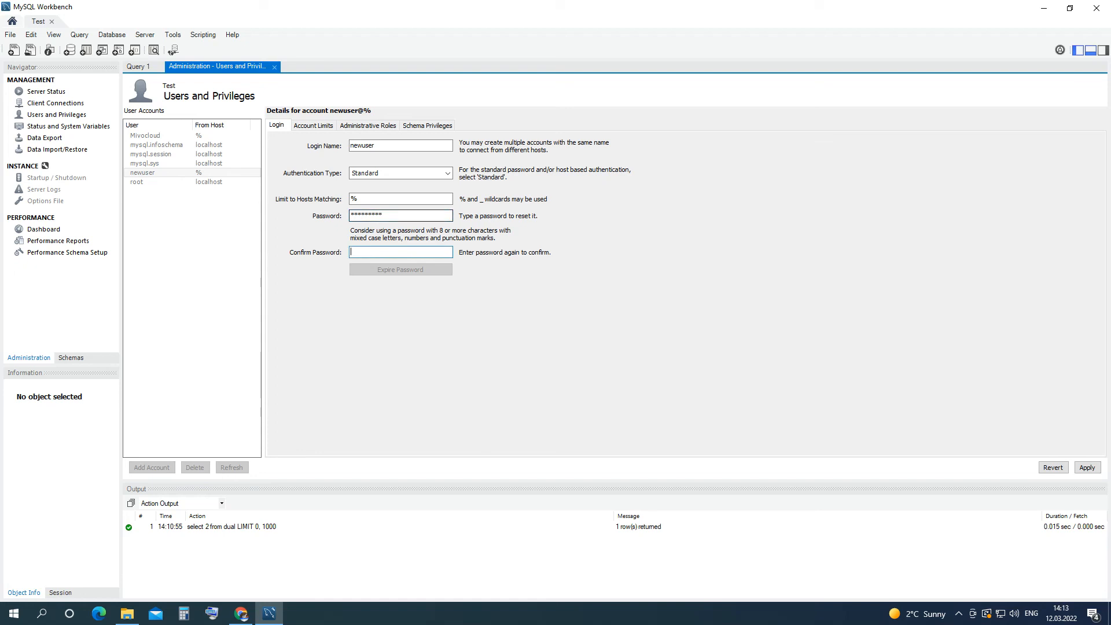
{"action": "type", "text": "***"}
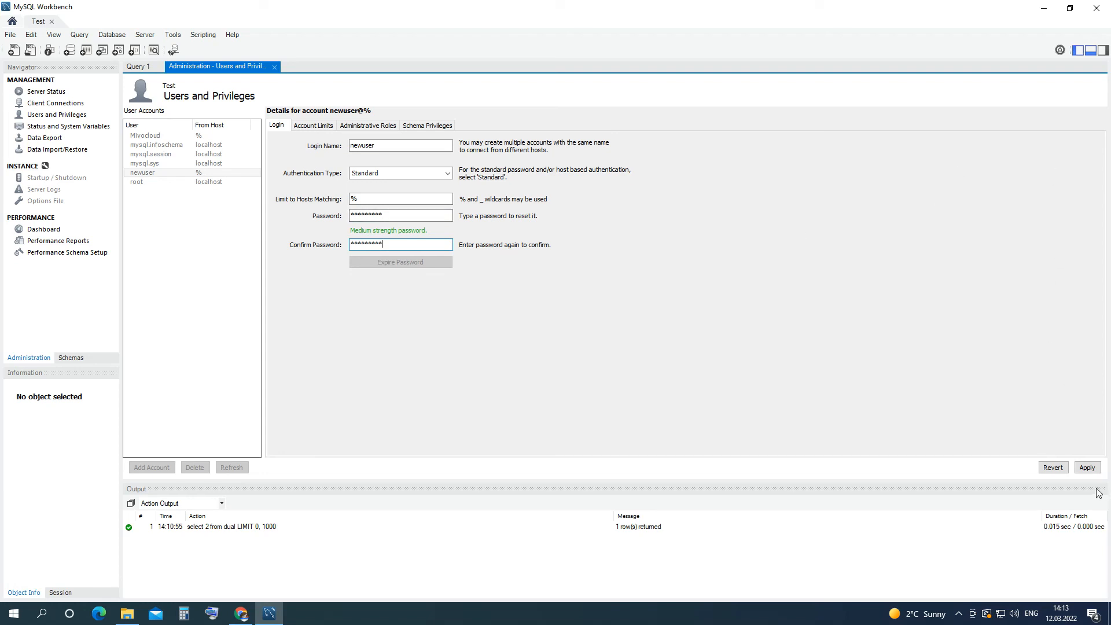
{"action": "left_click", "coordinate": [445, 173]}
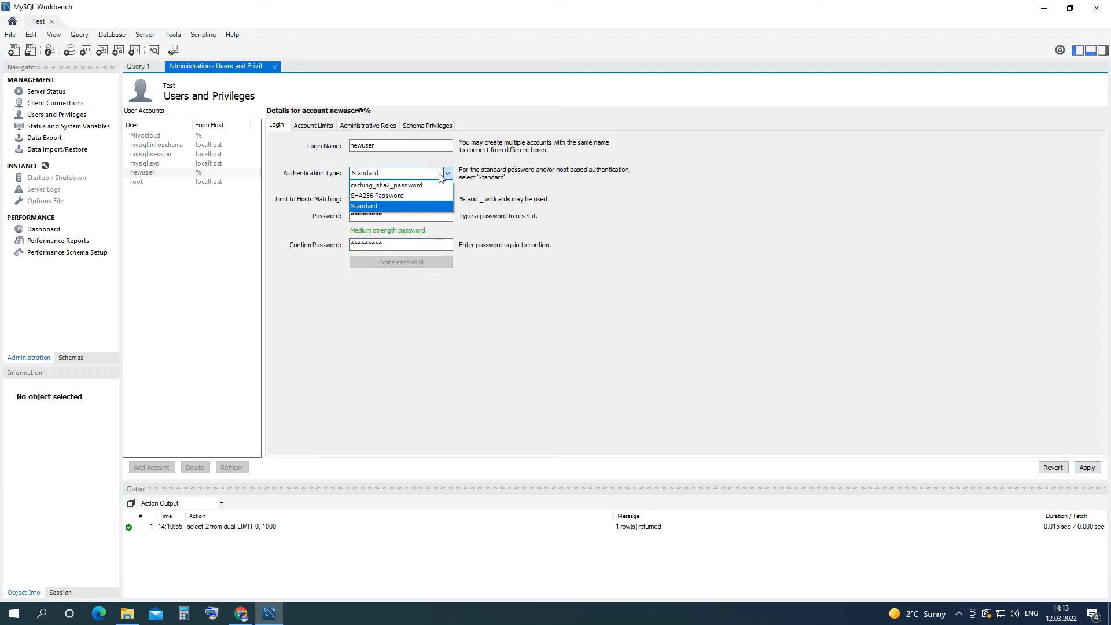
{"action": "left_click", "coordinate": [439, 173]}
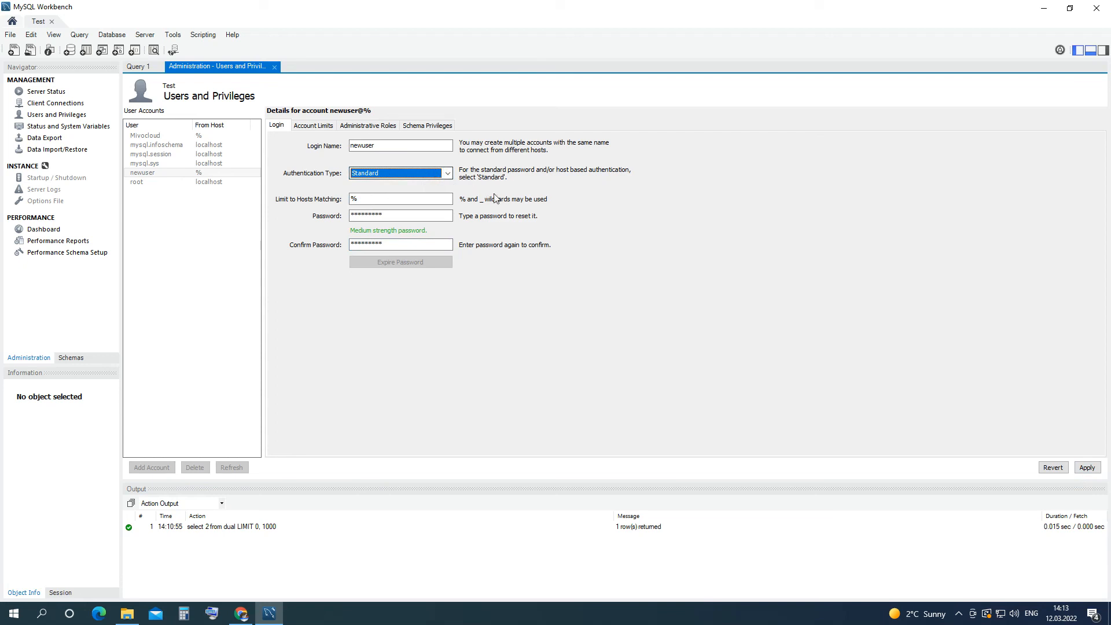
{"action": "left_click", "coordinate": [1088, 468]}
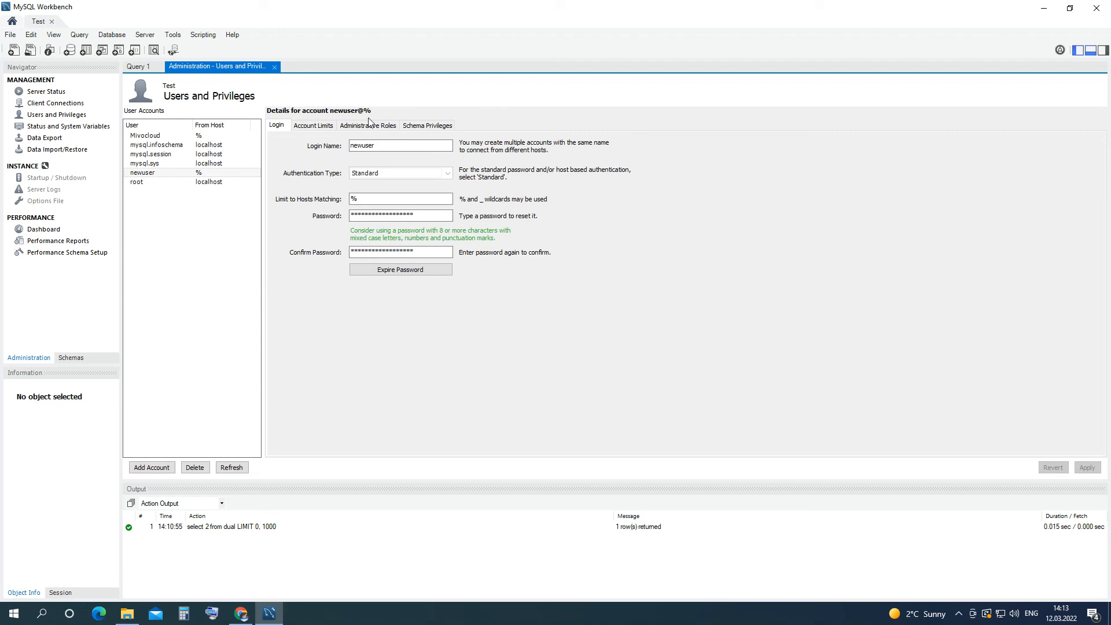
{"action": "left_click", "coordinate": [331, 126]}
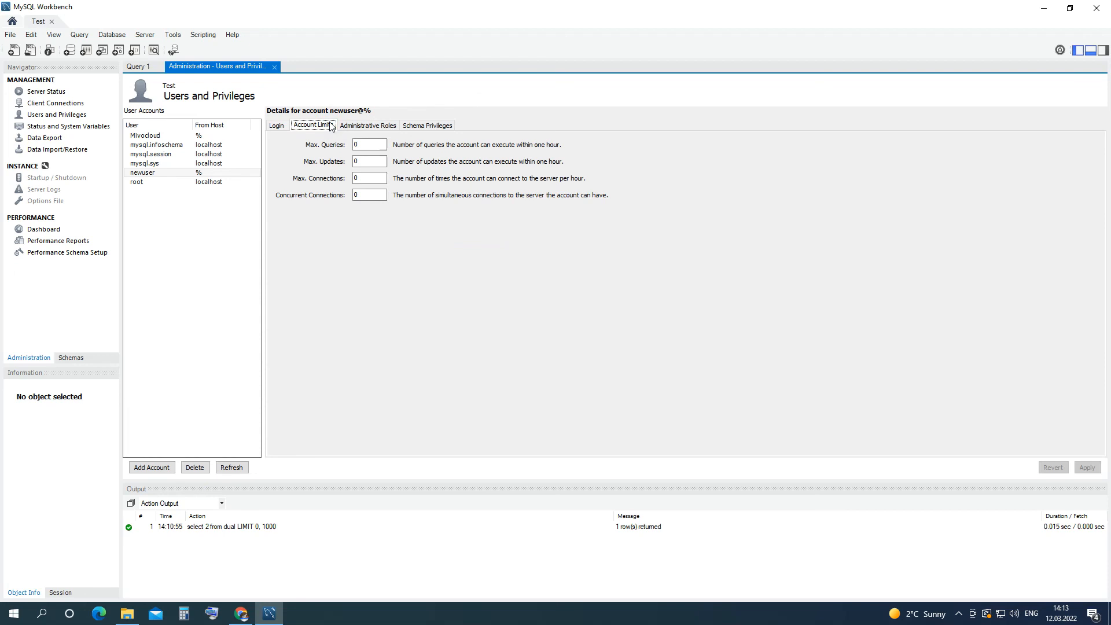
Tick then untick DBManager, UserAdmin and SecurityAdmin roles, leaving none granted, and view Schema Privileges.
{"action": "left_click", "coordinate": [349, 128]}
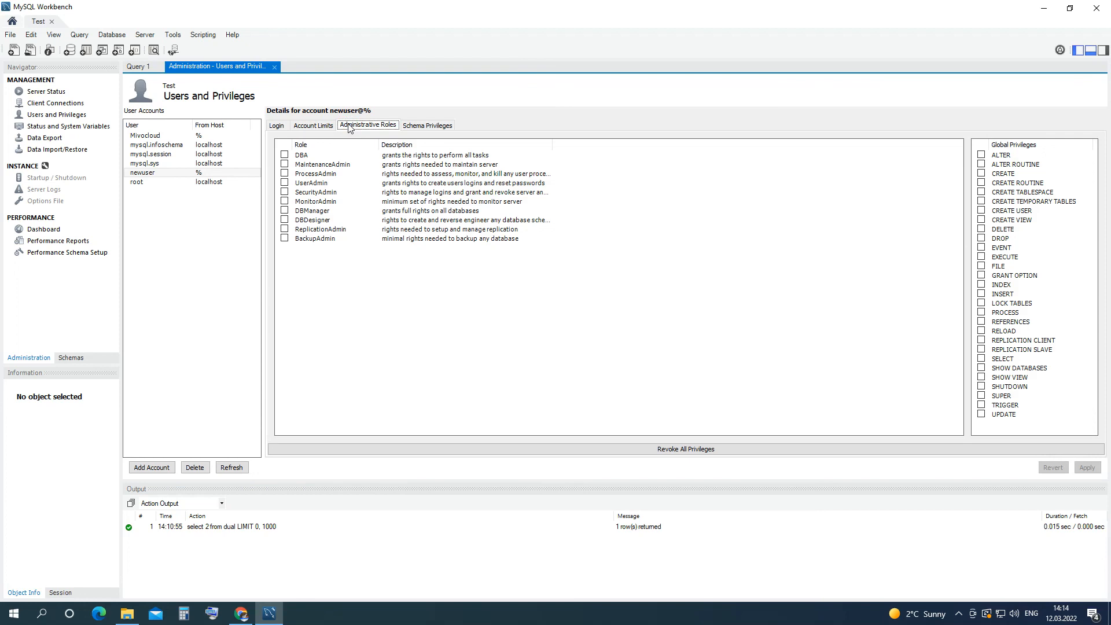
{"action": "left_click", "coordinate": [284, 211]}
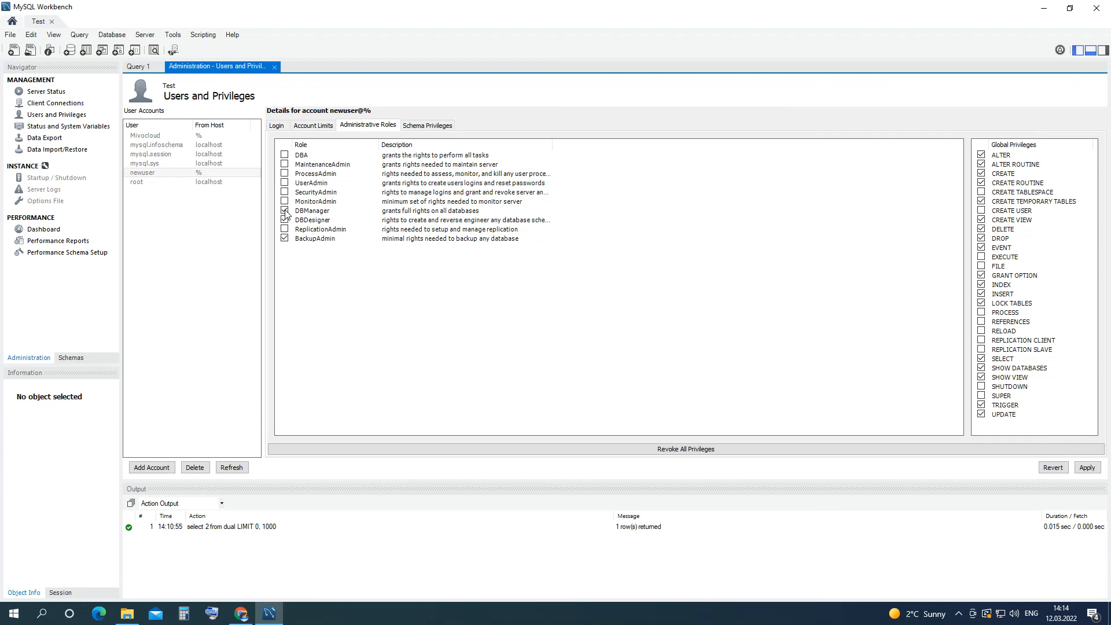
{"action": "left_click", "coordinate": [285, 212]}
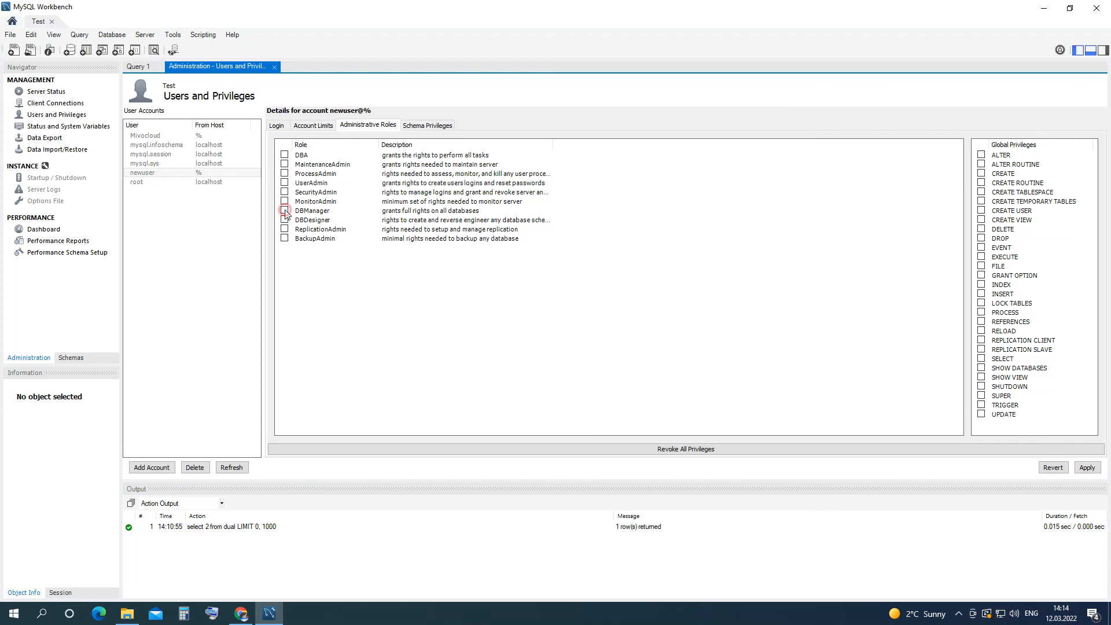
{"action": "left_click", "coordinate": [285, 184]}
{"action": "left_click", "coordinate": [284, 183]}
{"action": "left_click", "coordinate": [284, 192]}
{"action": "left_click", "coordinate": [285, 193]}
{"action": "left_click", "coordinate": [427, 126]}
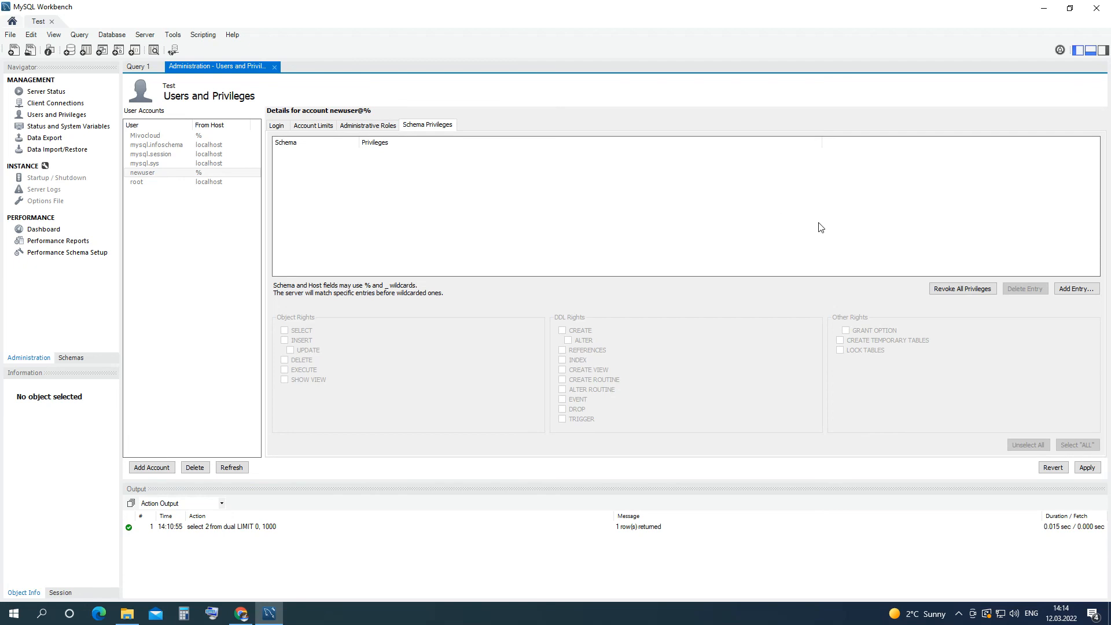
Add a schema privilege entry for the selected schema mysql.
{"action": "left_click", "coordinate": [1067, 289]}
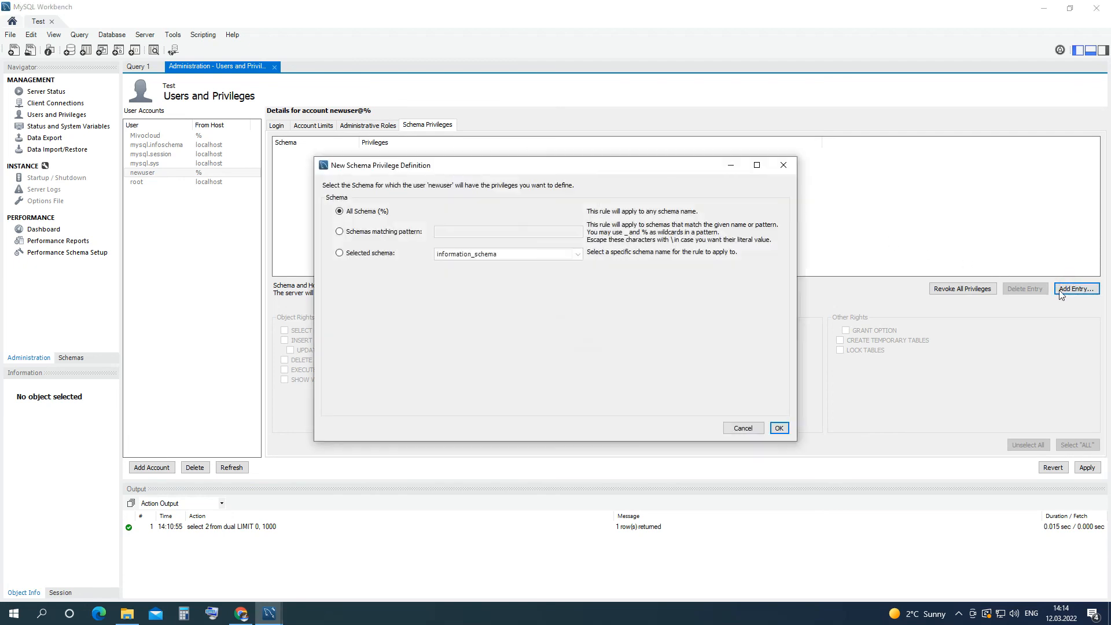
{"action": "left_click", "coordinate": [383, 254]}
{"action": "left_click", "coordinate": [518, 254]}
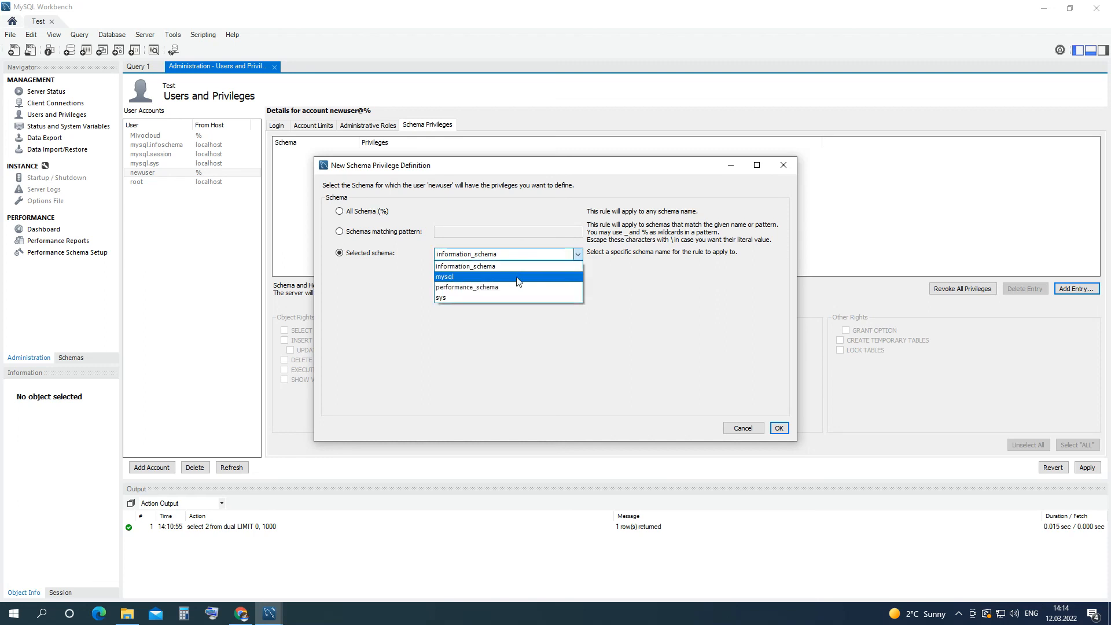
{"action": "left_click", "coordinate": [516, 277]}
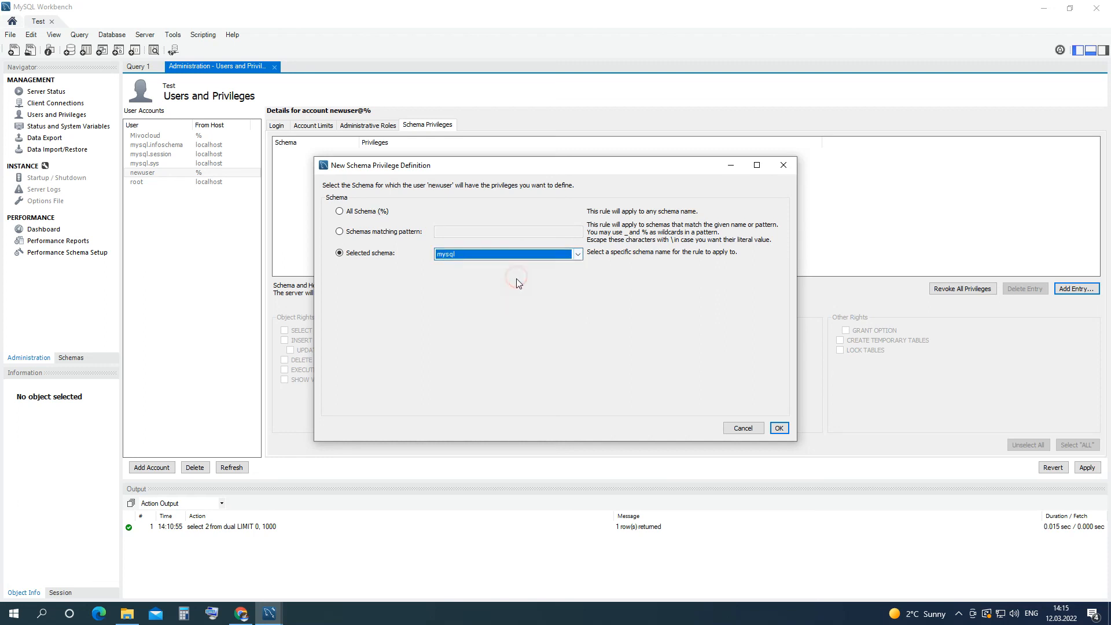
{"action": "left_click", "coordinate": [779, 428]}
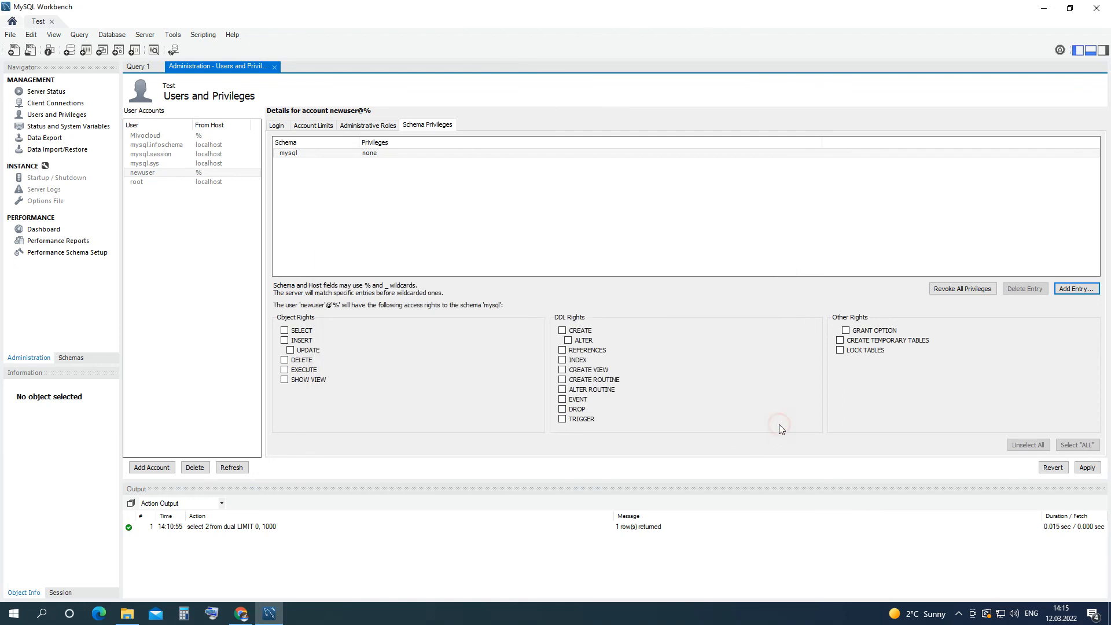
Grant SELECT, INSERT, UPDATE and DELETE on the mysql schema.
{"action": "left_click", "coordinate": [292, 333]}
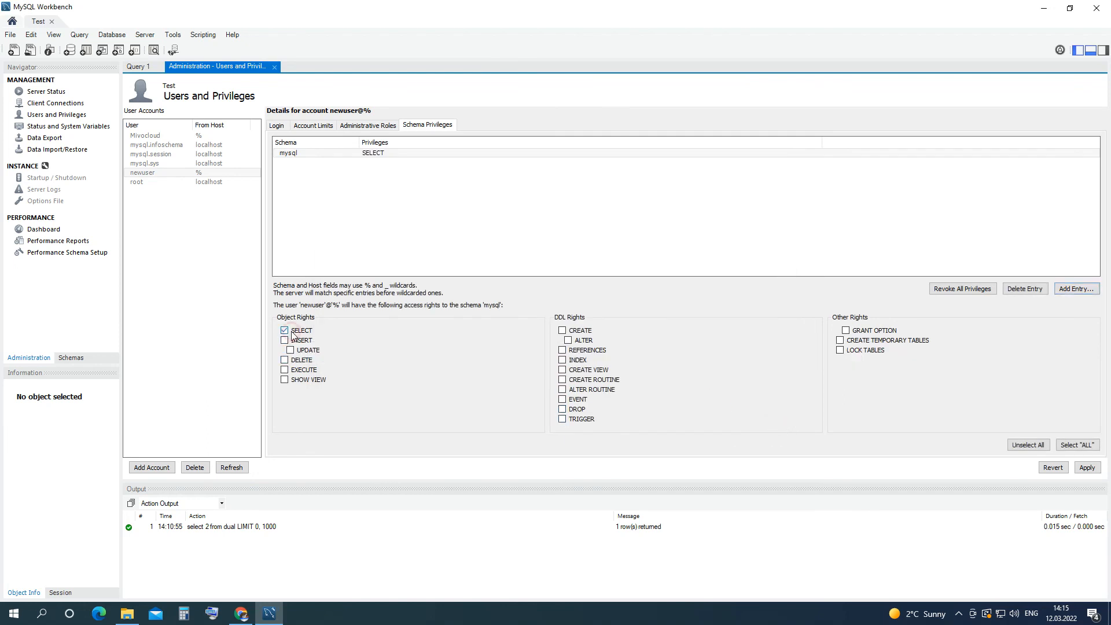
{"action": "left_click", "coordinate": [298, 340]}
{"action": "left_click", "coordinate": [301, 350]}
{"action": "left_click", "coordinate": [303, 360]}
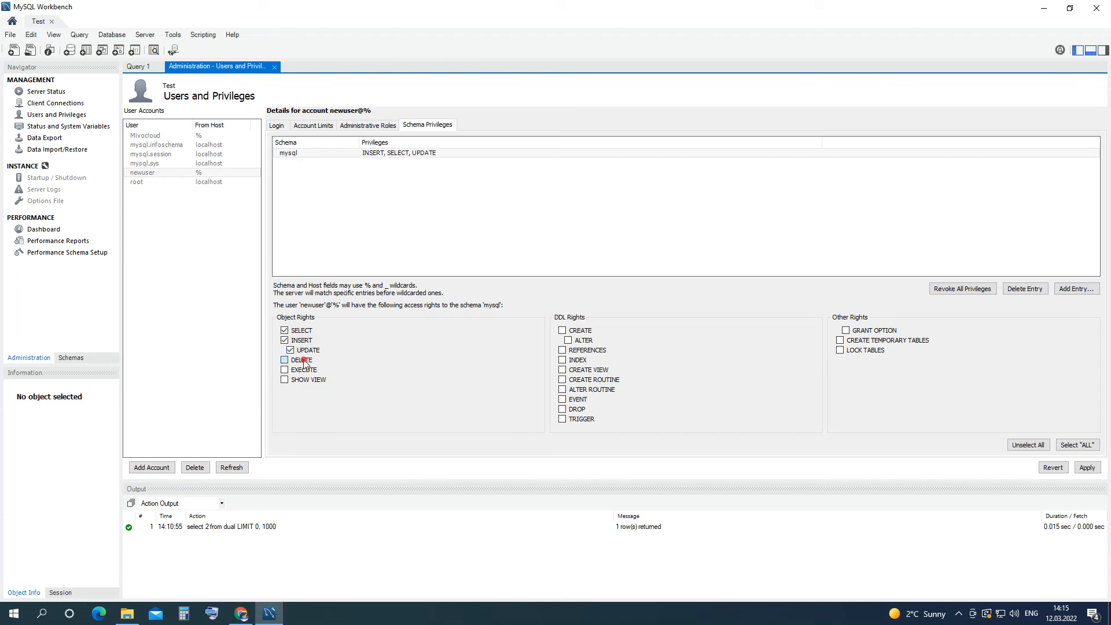
{"action": "left_click", "coordinate": [368, 125]}
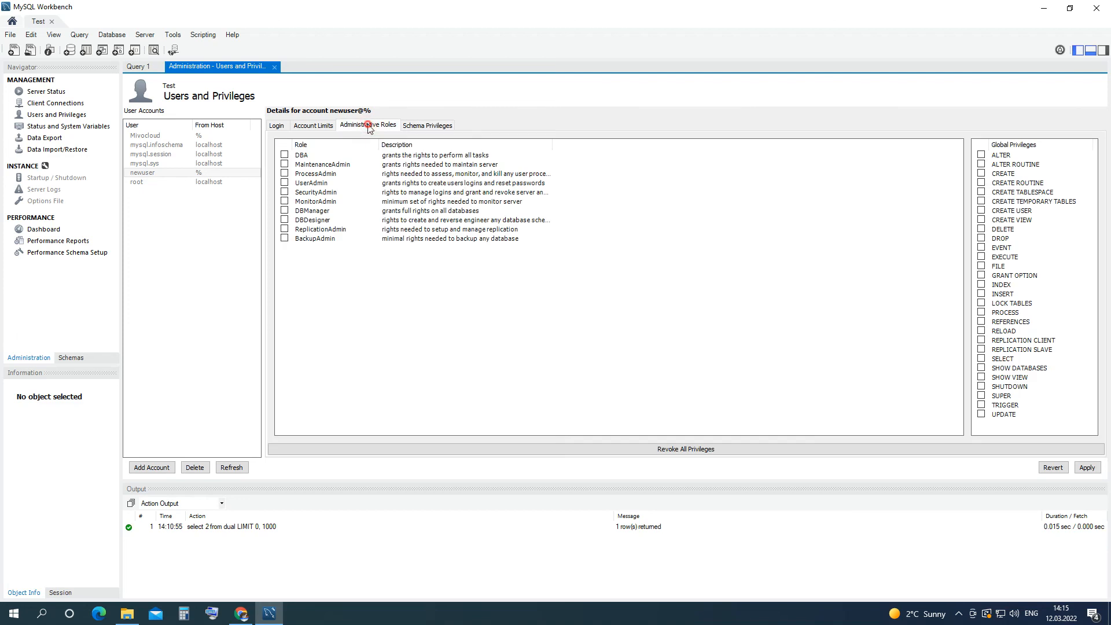
Try applying the DBA role to newuser and dismiss the missing GRANT OPTION error.
{"action": "left_click", "coordinate": [284, 174]}
{"action": "left_click", "coordinate": [284, 164]}
{"action": "left_click", "coordinate": [284, 155]}
{"action": "left_click", "coordinate": [1073, 467]}
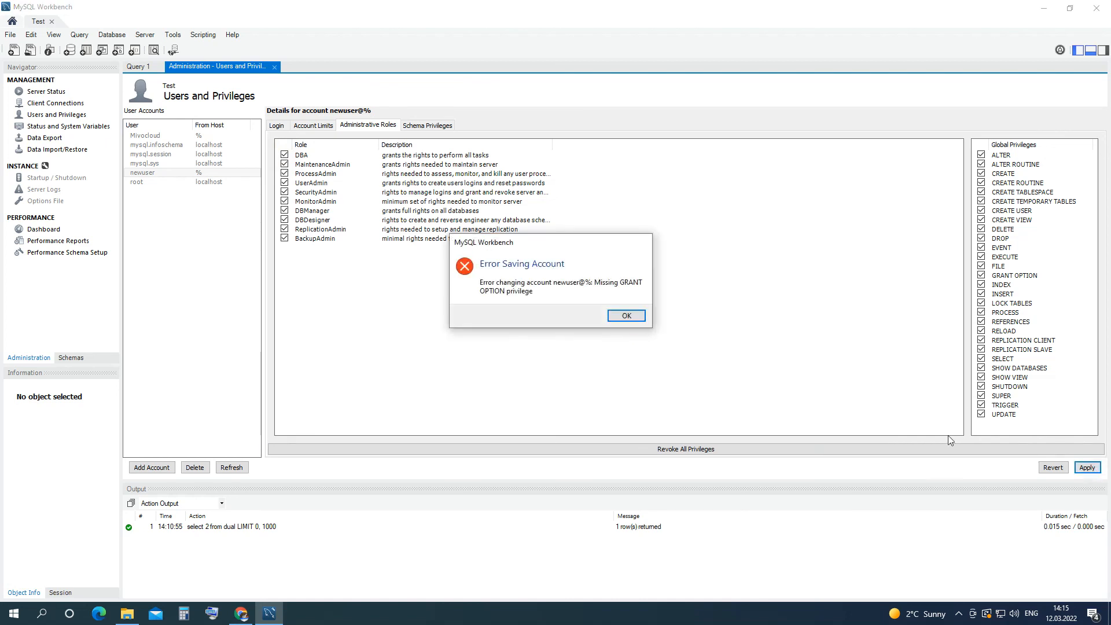
{"action": "left_click", "coordinate": [621, 315]}
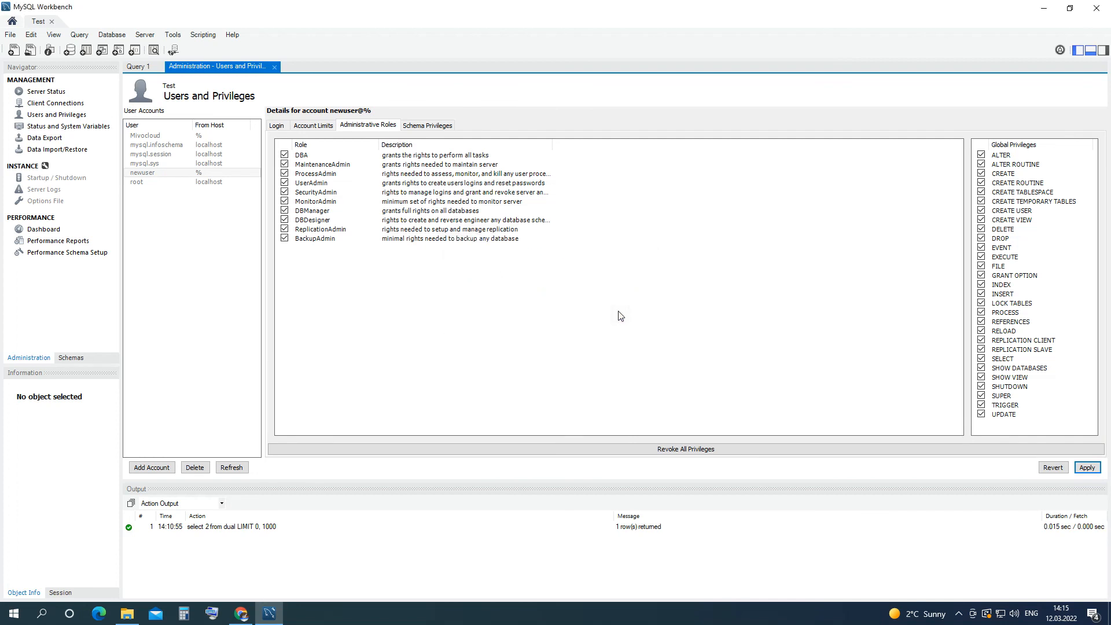
Untick DBA and save newuser with only the ProcessAdmin role.
{"action": "left_click", "coordinate": [287, 156]}
{"action": "left_click", "coordinate": [285, 174]}
{"action": "left_click", "coordinate": [1087, 468]}
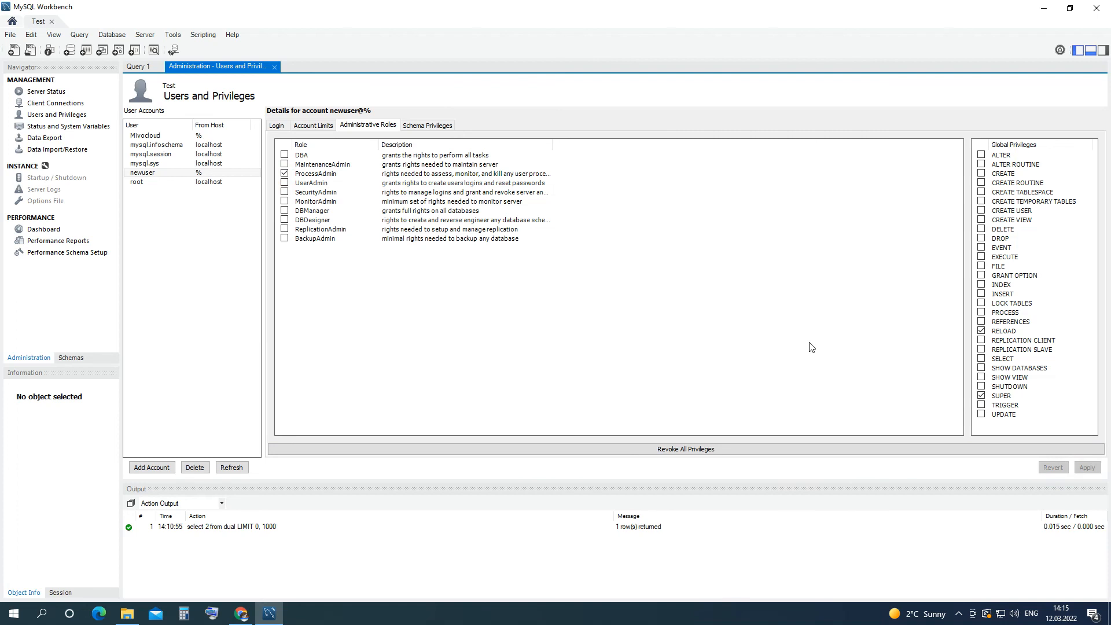
Review newuser's Account Limits and Login details, briefly checking the root account.
{"action": "left_click", "coordinate": [327, 126]}
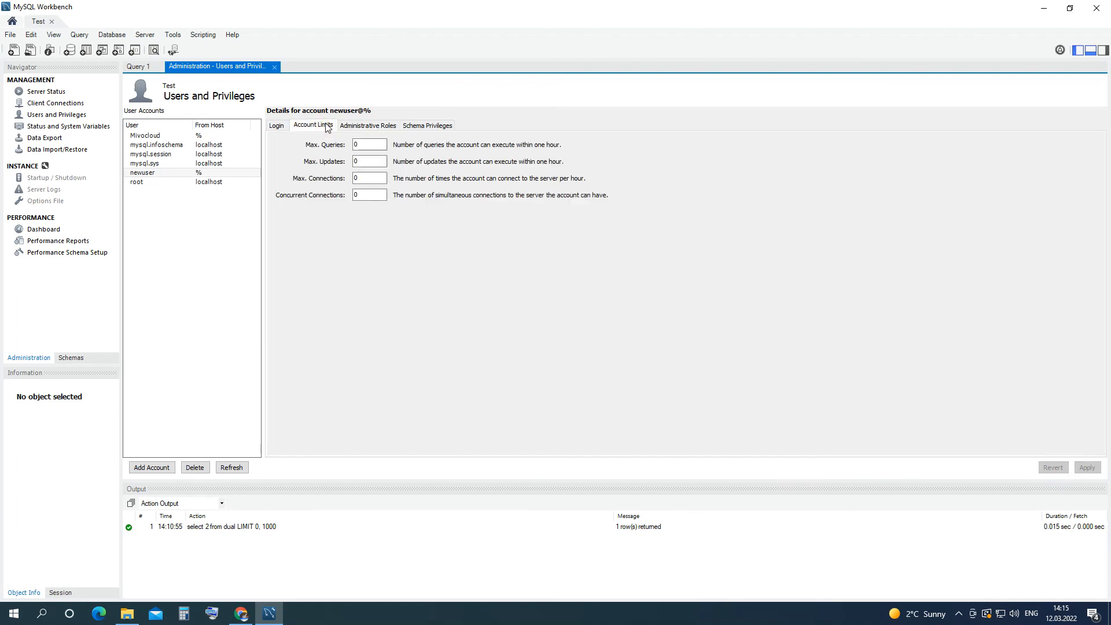
{"action": "left_click", "coordinate": [280, 124]}
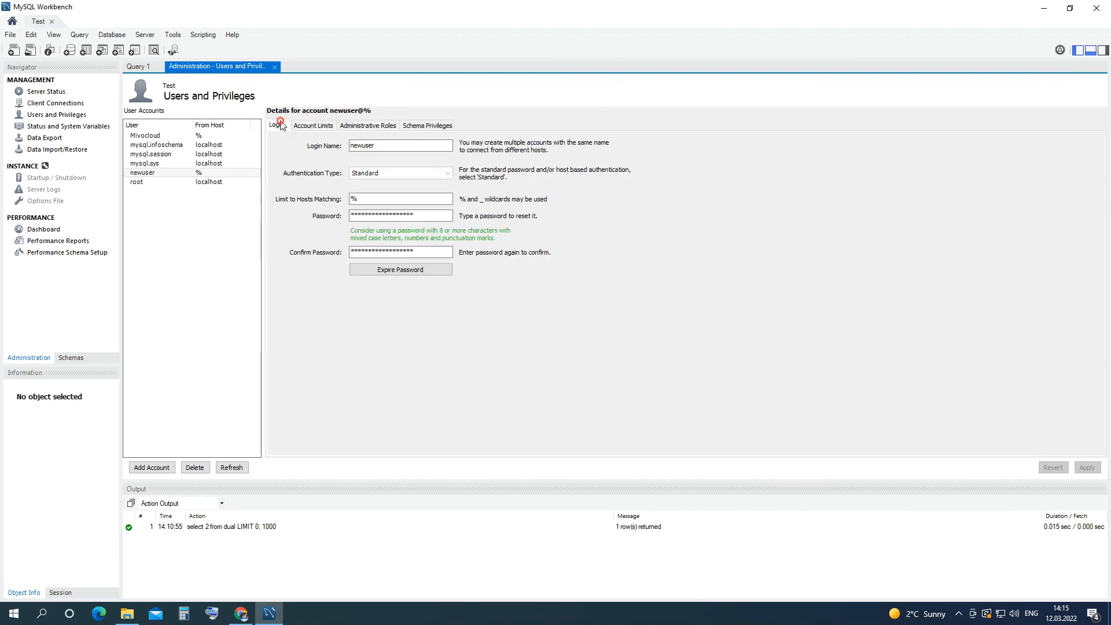
{"action": "left_click", "coordinate": [216, 184]}
{"action": "left_click", "coordinate": [219, 175]}
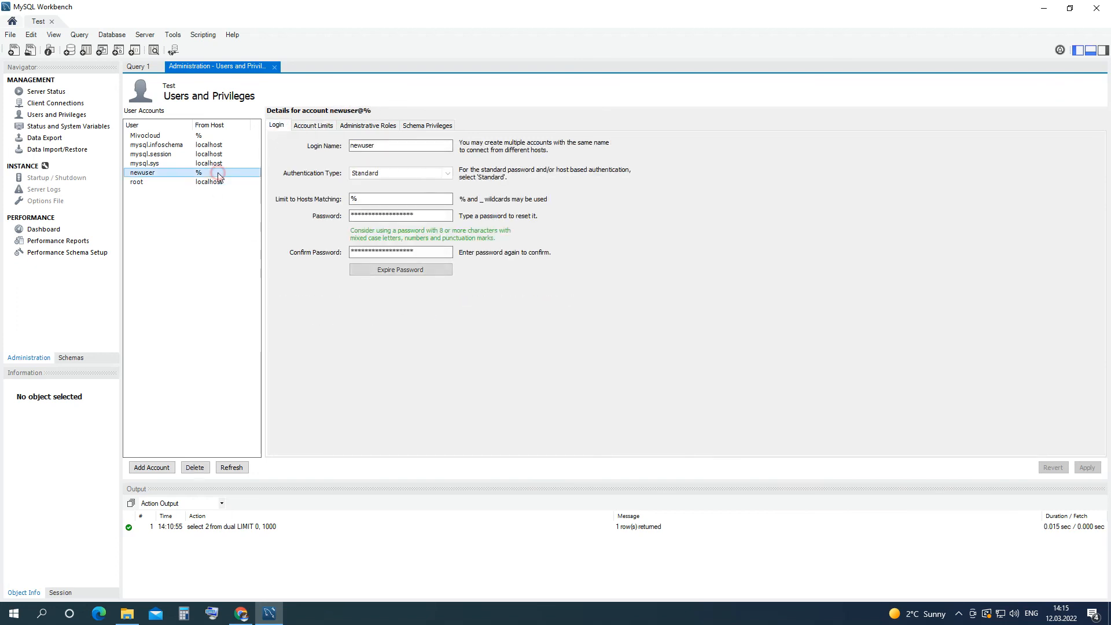
Permanently delete the newuser@% account, then open Status and System Variables.
{"action": "left_click", "coordinate": [197, 470]}
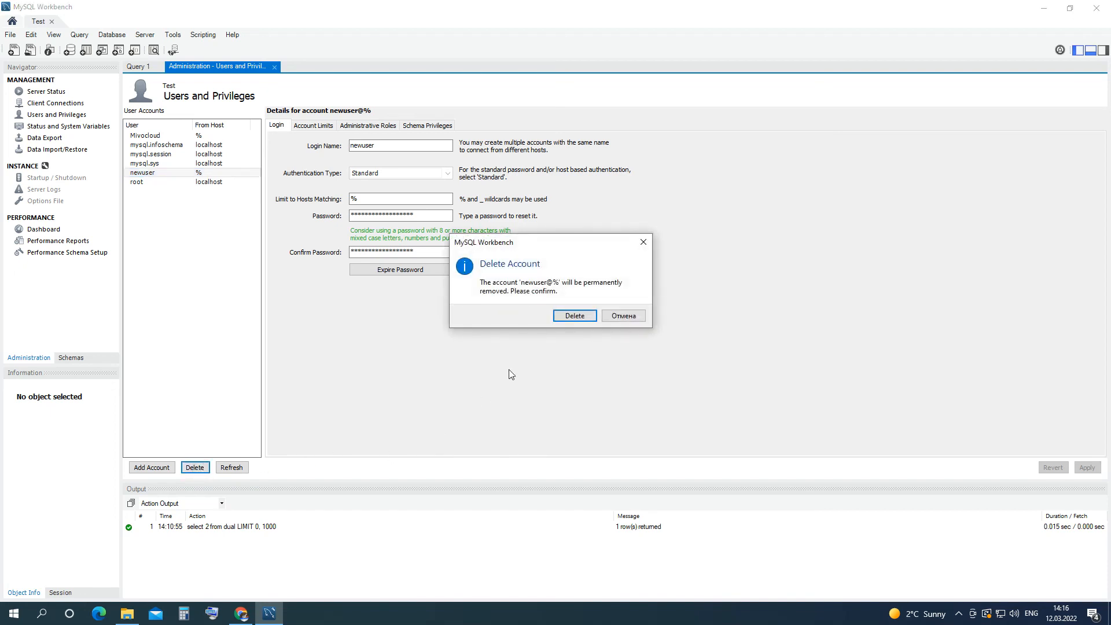
{"action": "left_click", "coordinate": [571, 318]}
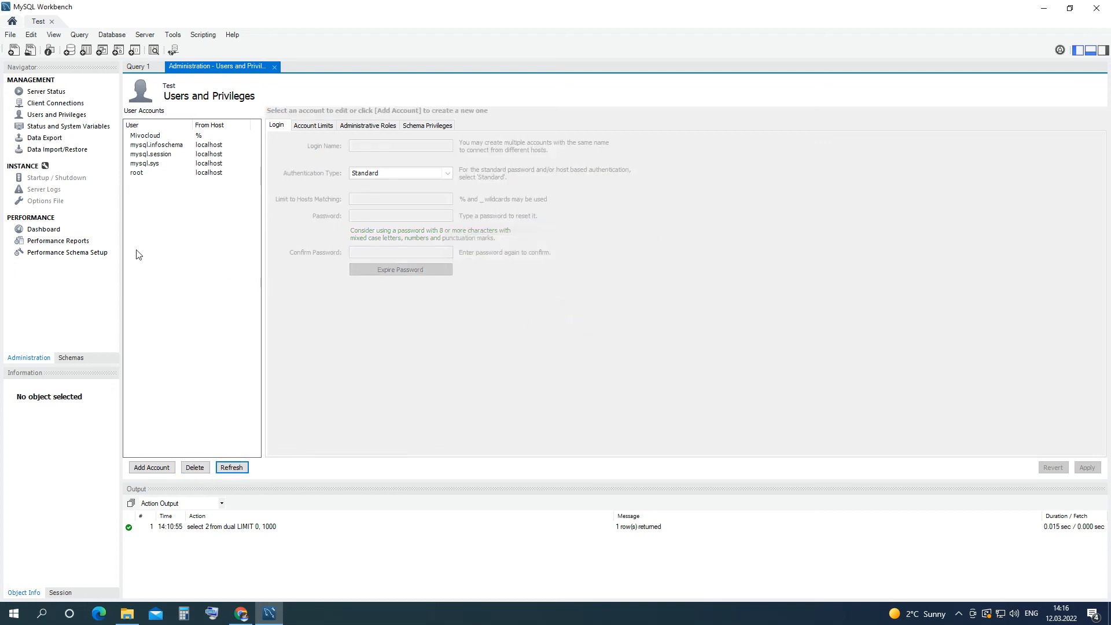
{"action": "left_click", "coordinate": [77, 127]}
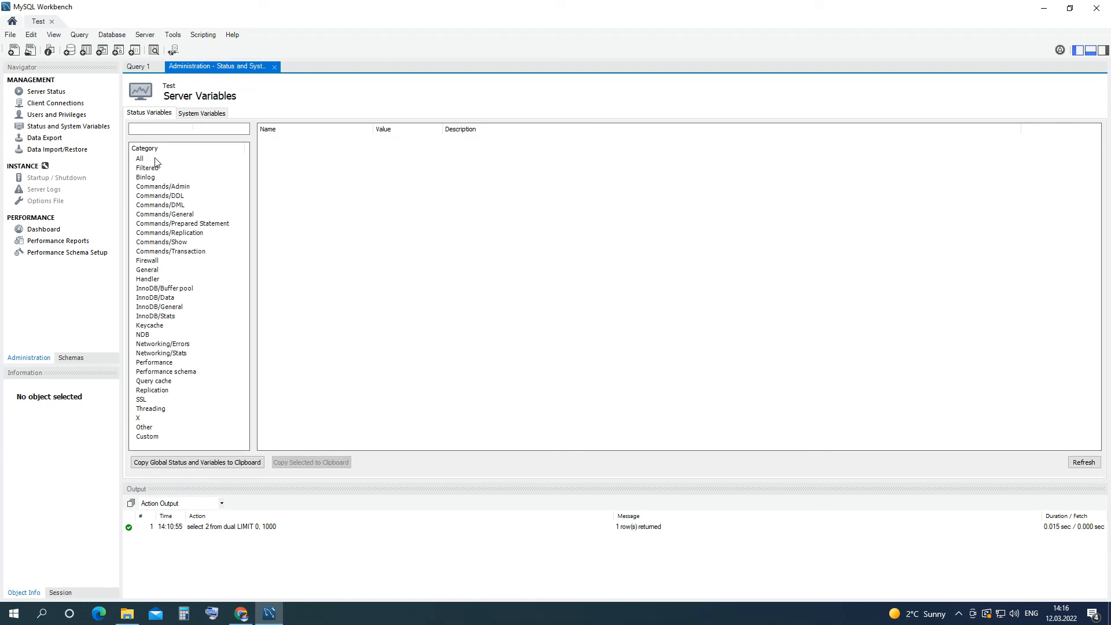
Show the All category of status variables, then open Data Export.
{"action": "left_click", "coordinate": [138, 160]}
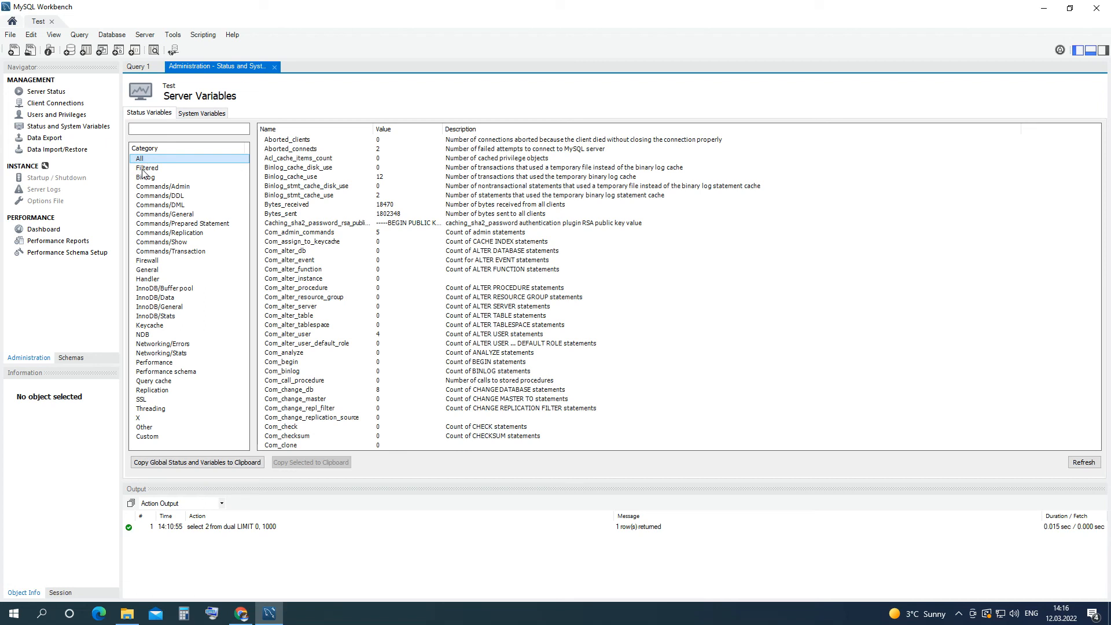
{"action": "left_click", "coordinate": [45, 138]}
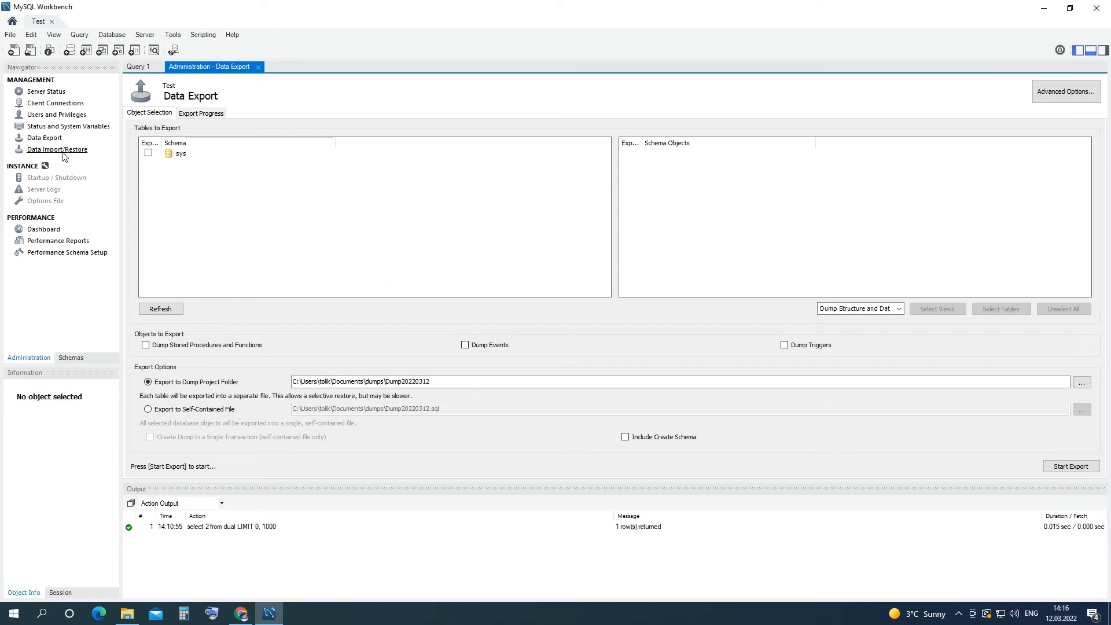
View the Data Import/Restore page, then open the performance Dashboard.
{"action": "left_click", "coordinate": [62, 151]}
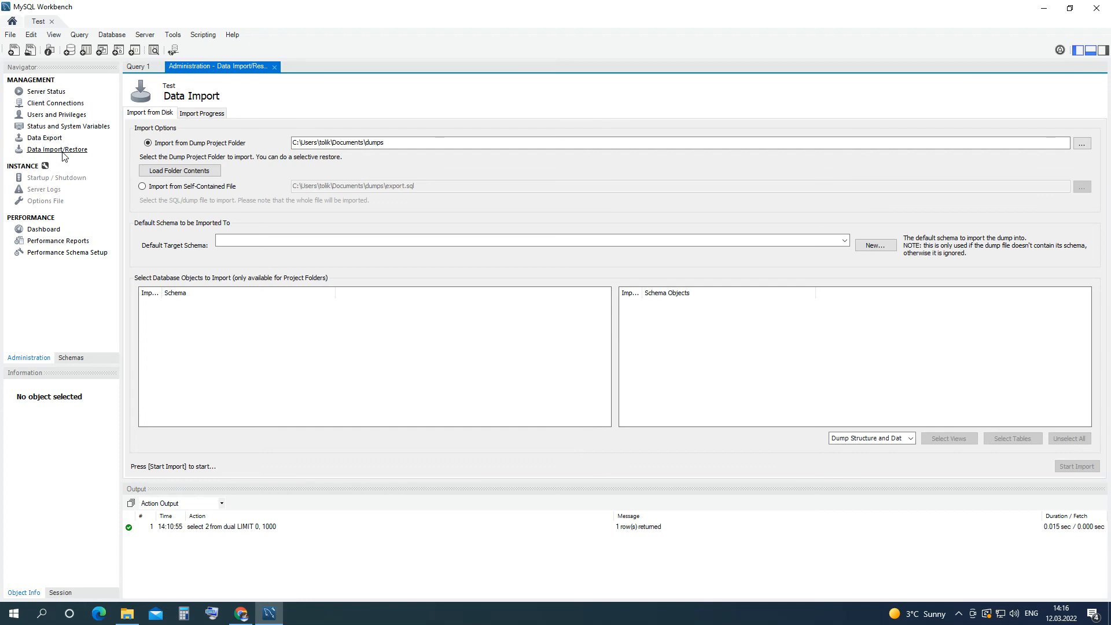
{"action": "left_click", "coordinate": [49, 230]}
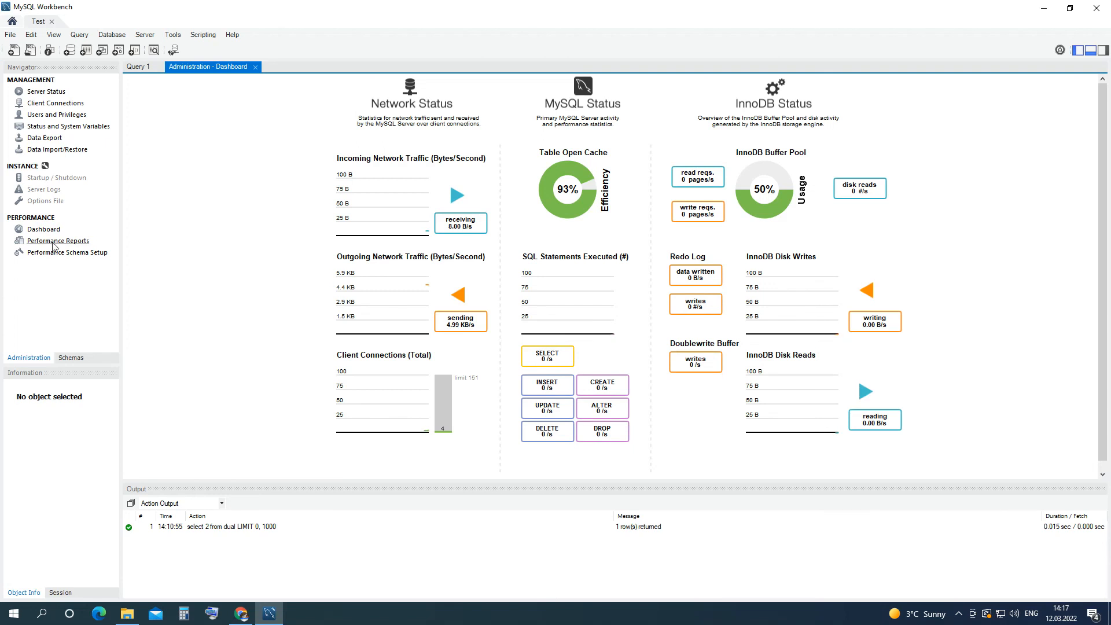
View Performance Reports and Performance Schema Setup, return to Query 1, and close the Test connection.
{"action": "left_click", "coordinate": [53, 244]}
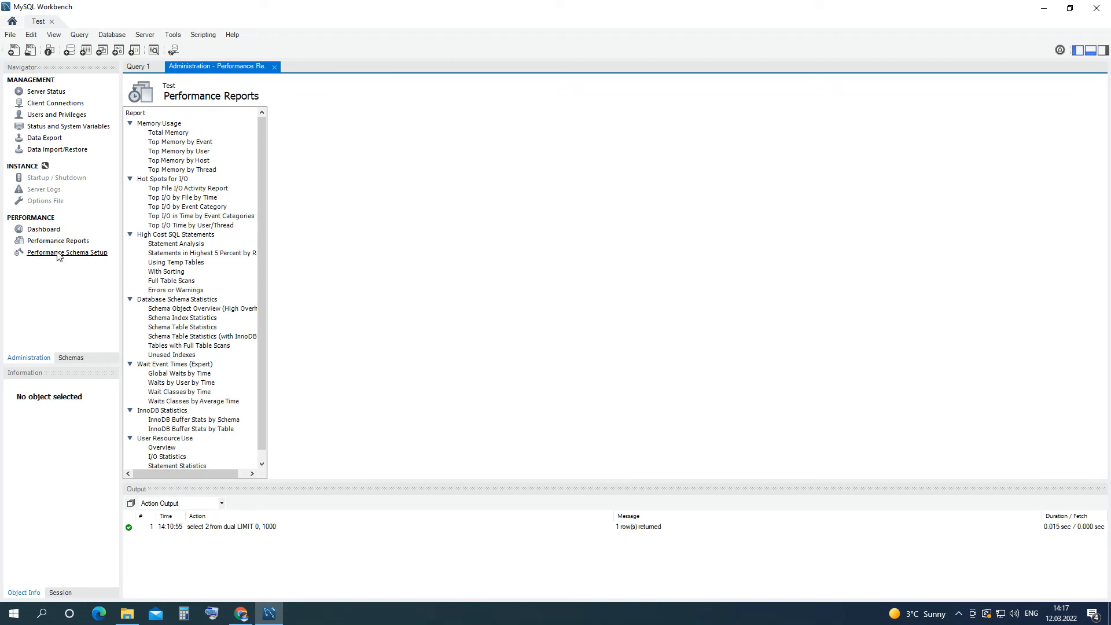
{"action": "left_click", "coordinate": [58, 253]}
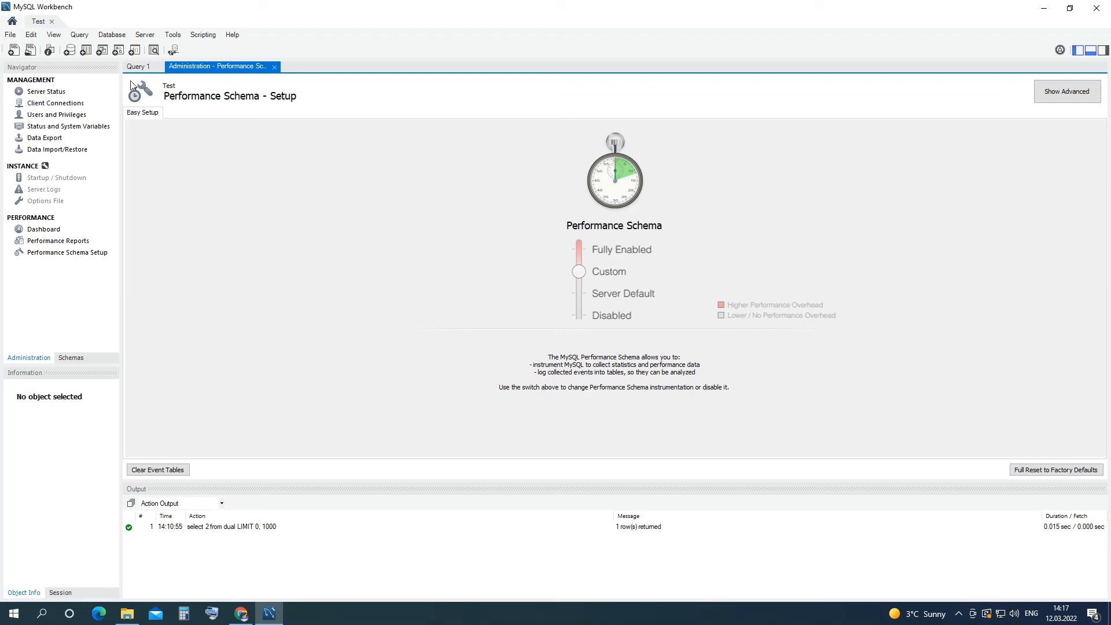
{"action": "left_click", "coordinate": [144, 67]}
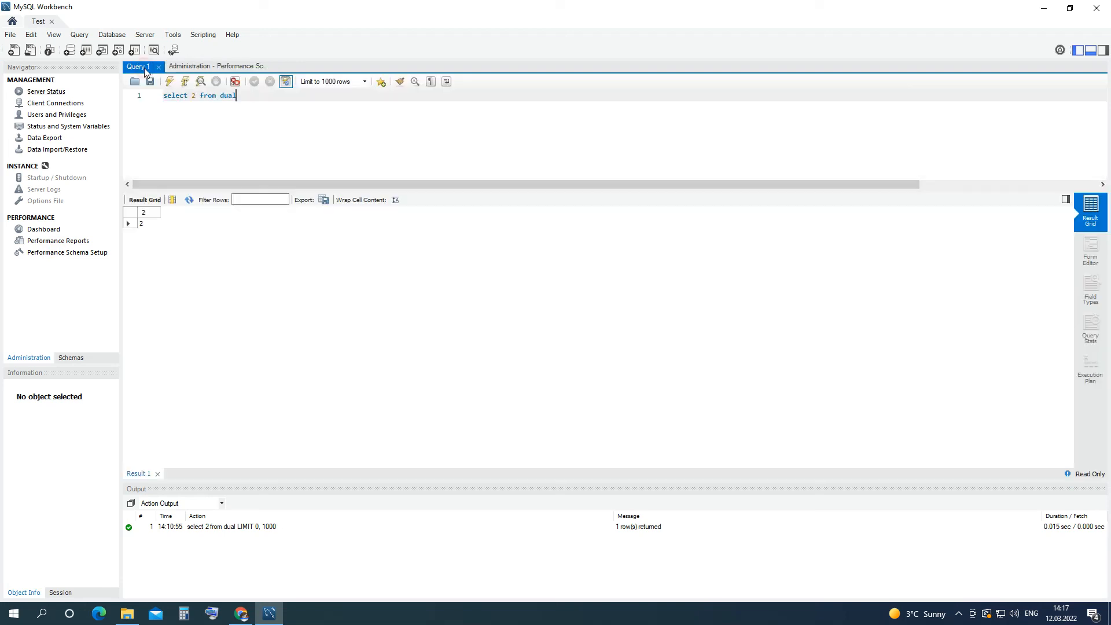
{"action": "left_click", "coordinate": [52, 22]}
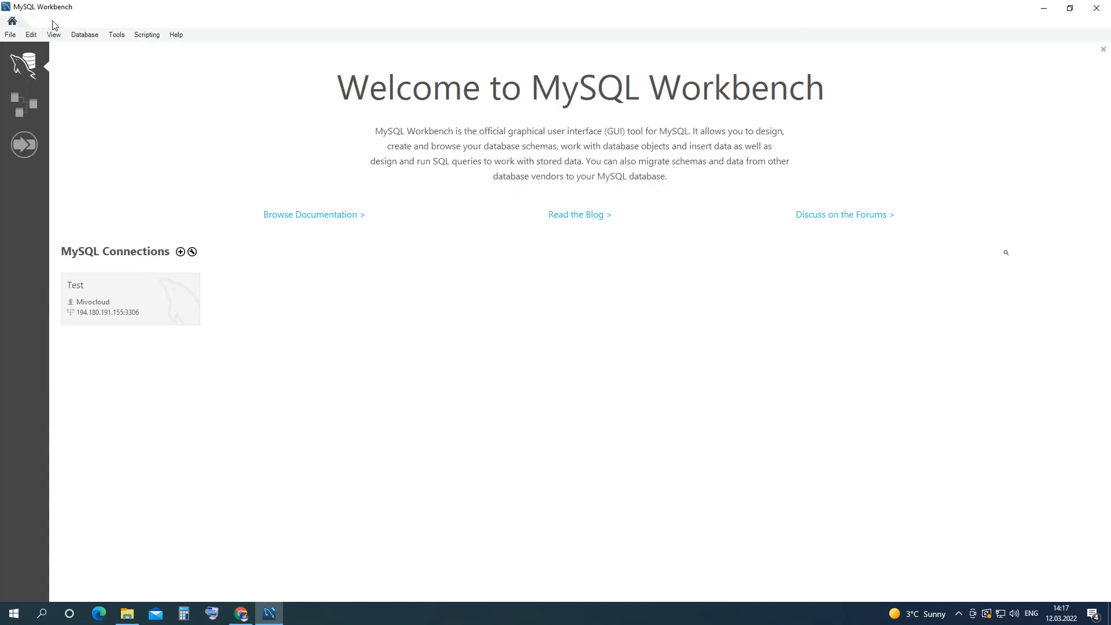